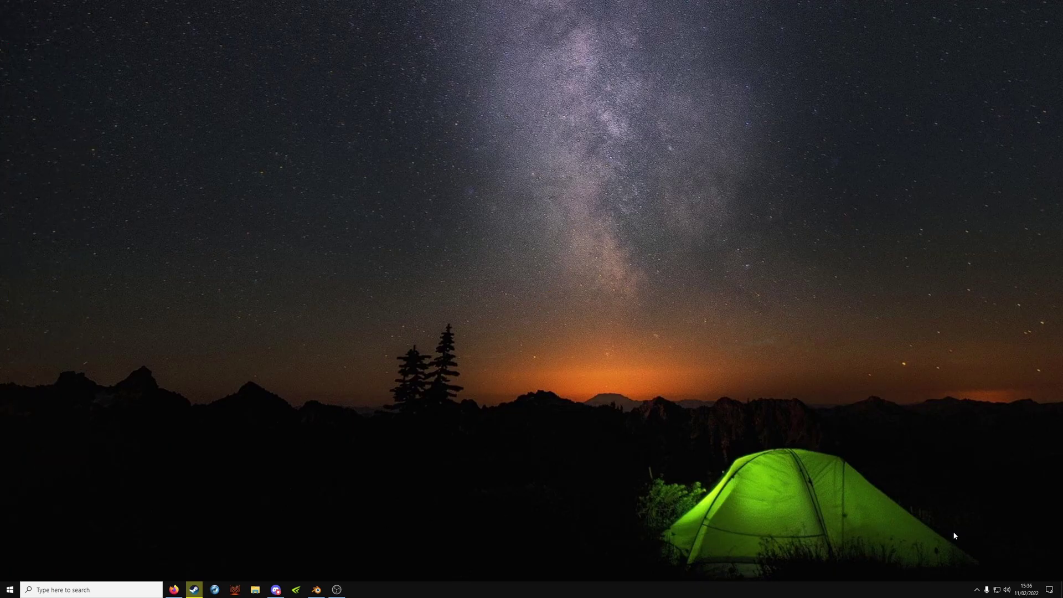
Browse the cube mod's def folder down to the kenworth.w900 accessory's cube folder to examine its definition file.
{"action": "left_click_drag", "start_coordinate": [541, 314], "coordinate": [541, 317]}
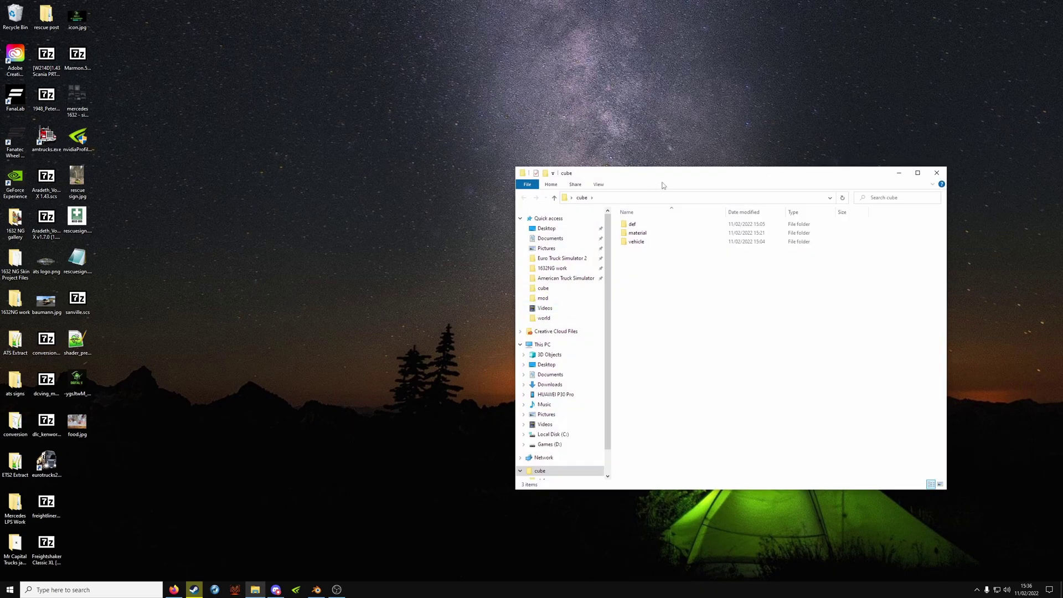
{"action": "left_click_drag", "start_coordinate": [630, 178], "coordinate": [431, 172]}
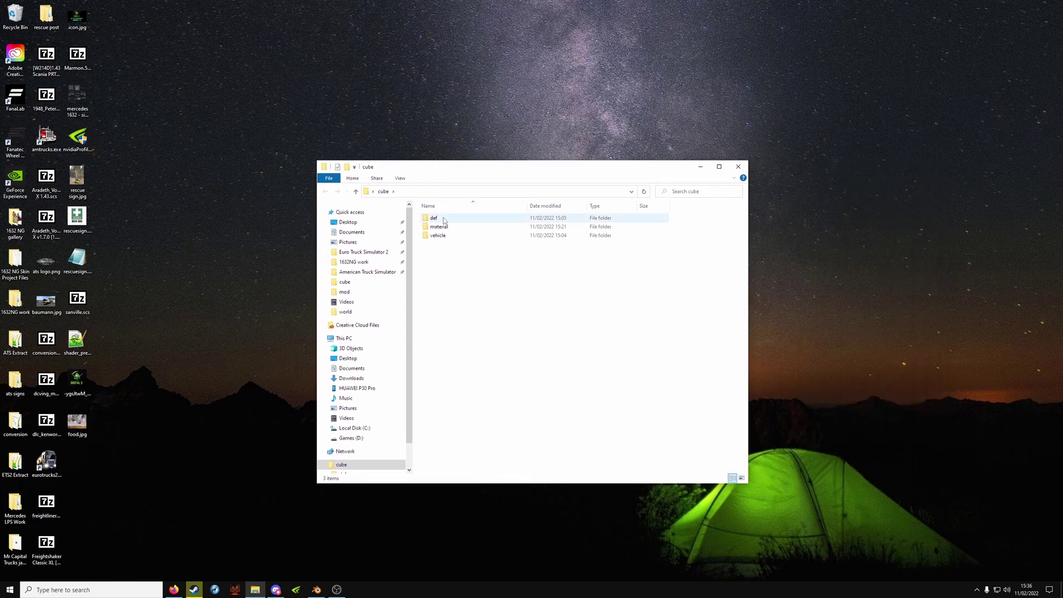
{"action": "double_click", "coordinate": [443, 219]}
{"action": "double_click", "coordinate": [457, 219]}
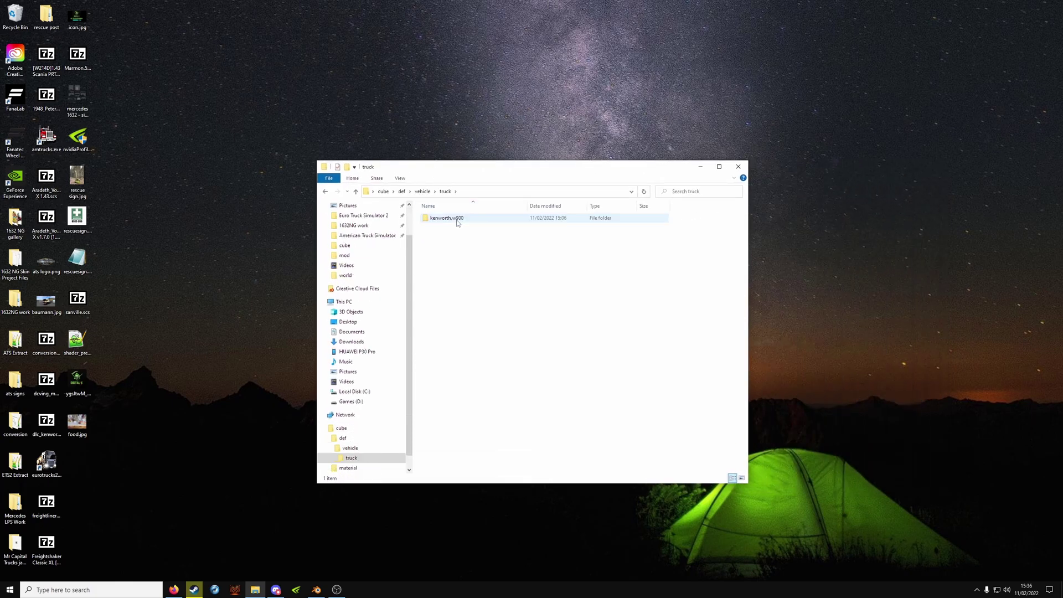
{"action": "double_click", "coordinate": [458, 220]}
{"action": "double_click", "coordinate": [458, 220]}
{"action": "double_click", "coordinate": [467, 221]}
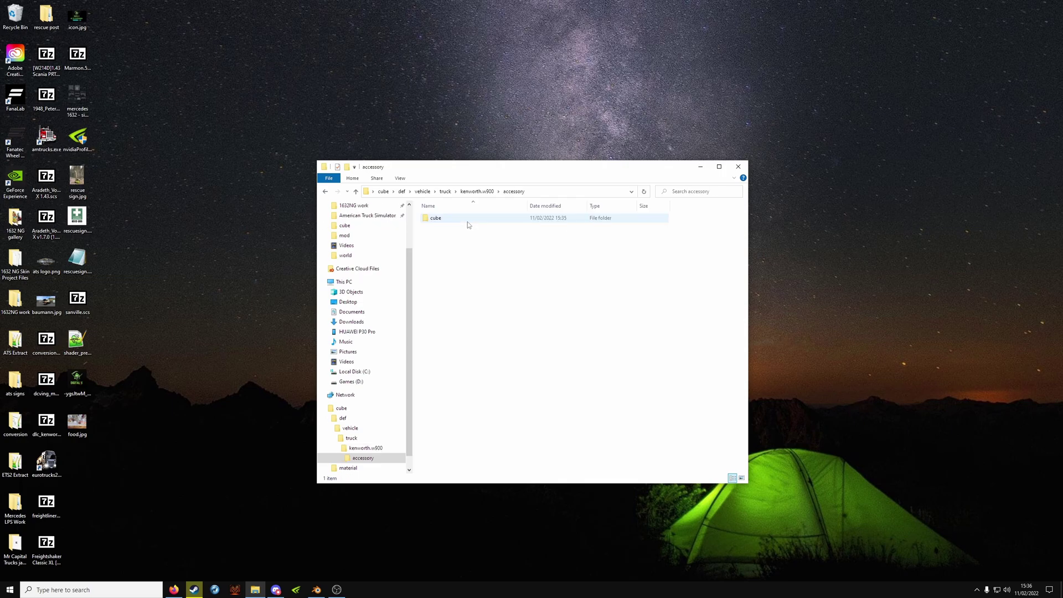
{"action": "double_click", "coordinate": [467, 222]}
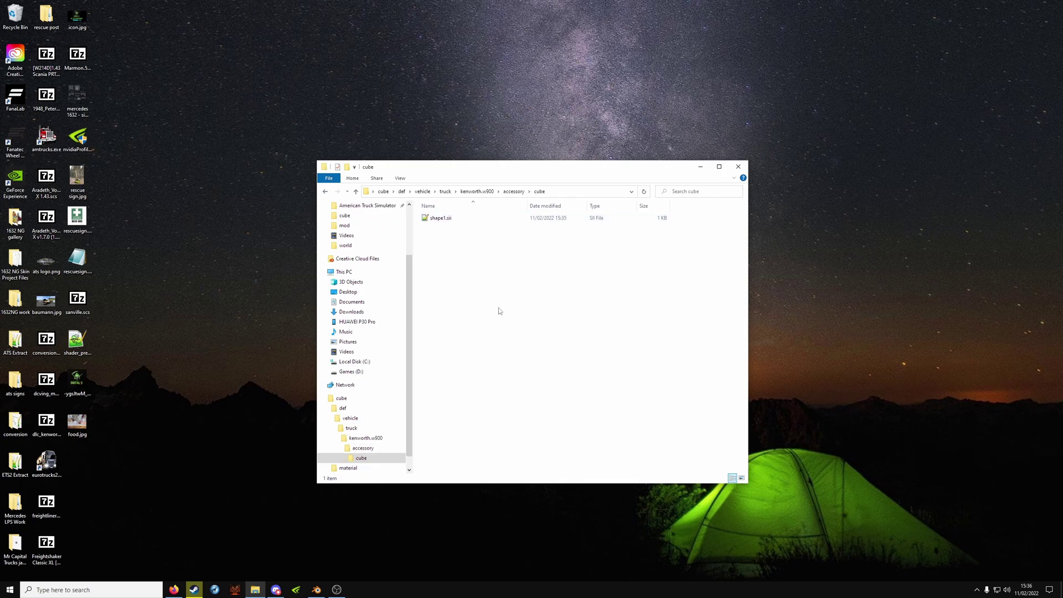
Browse from the cube mod's root folder to vehicle/truck/upgrade/cube/textures to examine the existing texture files.
{"action": "left_click", "coordinate": [383, 191]}
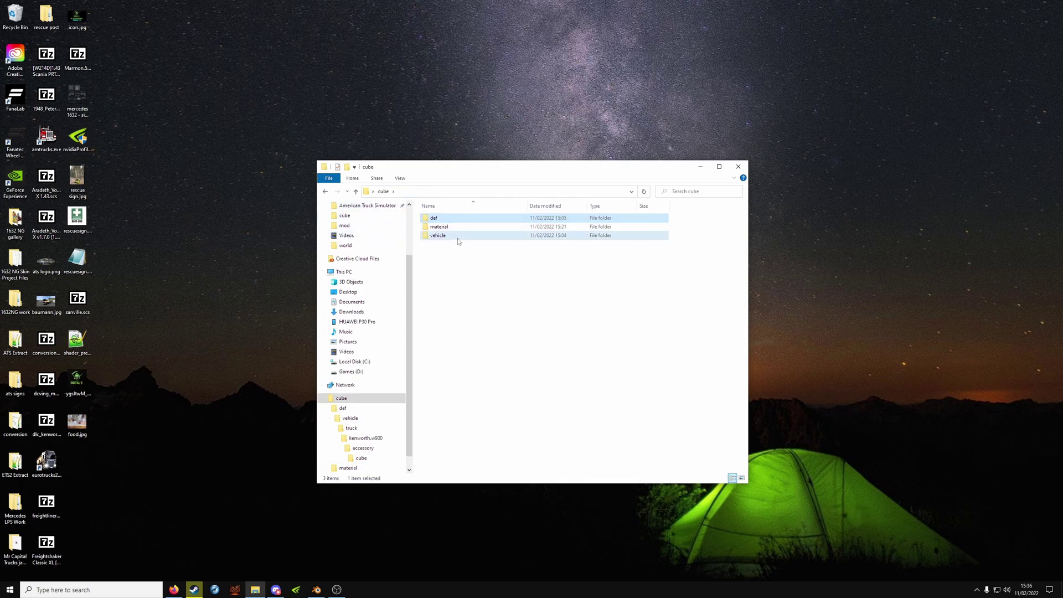
{"action": "double_click", "coordinate": [457, 238]}
{"action": "left_click", "coordinate": [454, 221]}
{"action": "double_click", "coordinate": [453, 219]}
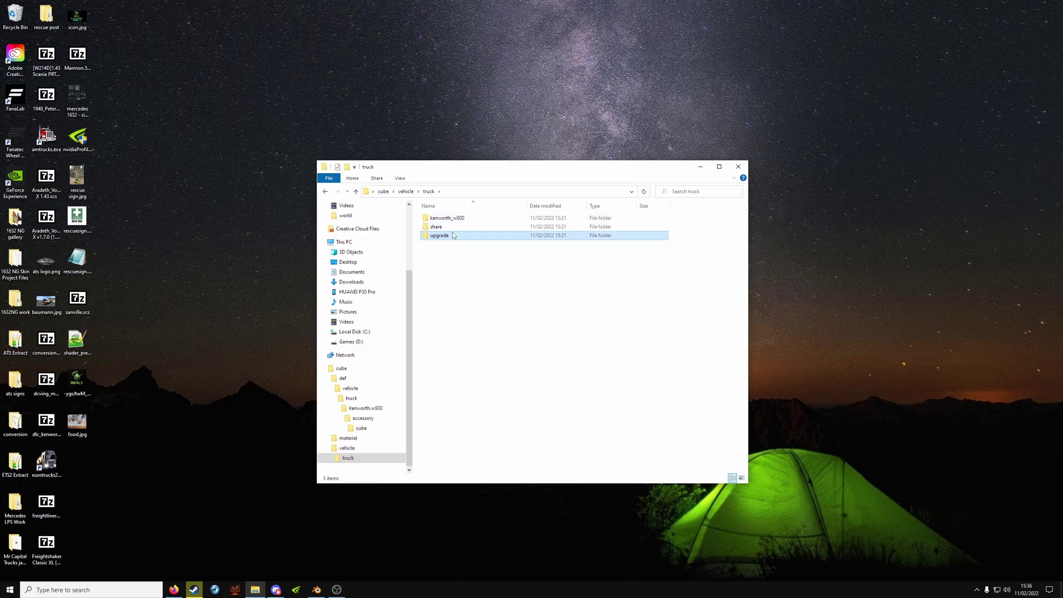
{"action": "double_click", "coordinate": [454, 236]}
{"action": "double_click", "coordinate": [455, 220]}
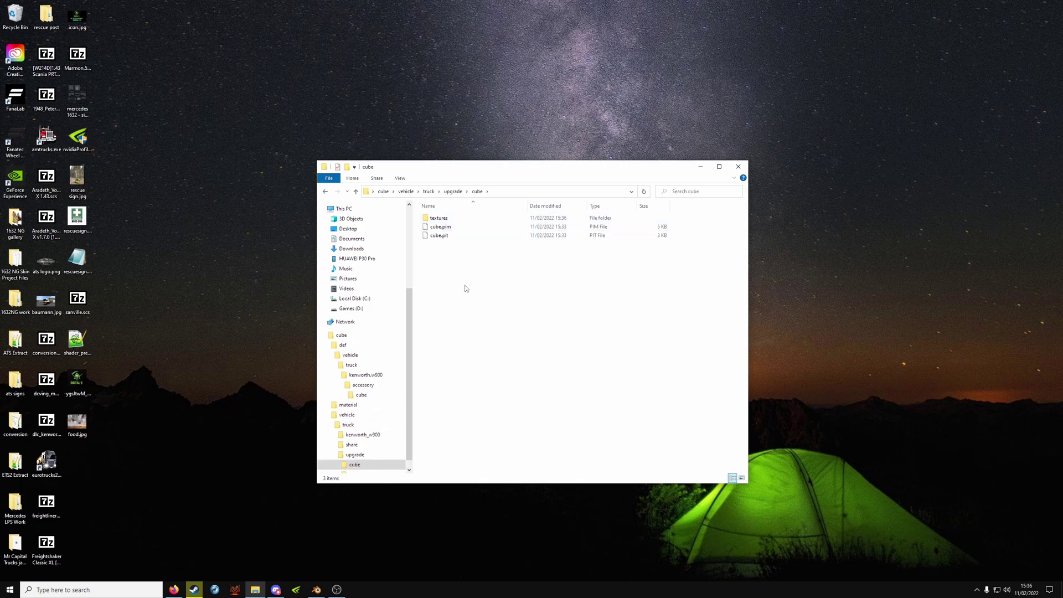
{"action": "double_click", "coordinate": [454, 219]}
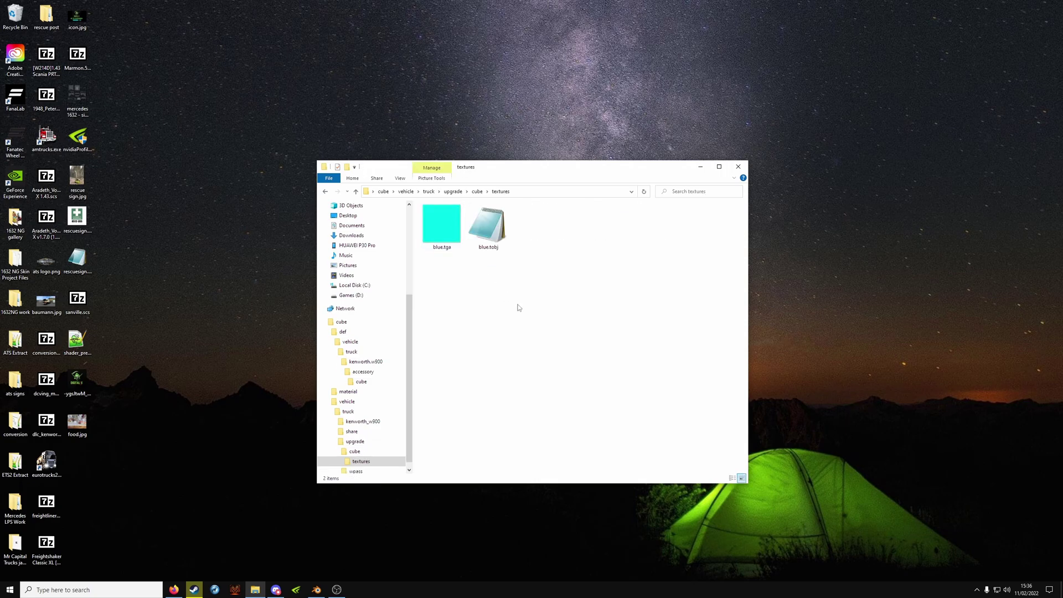
Switch to Blender and add a new SCS look named green to the cube root object.
{"action": "key", "text": "alt+Tab"}
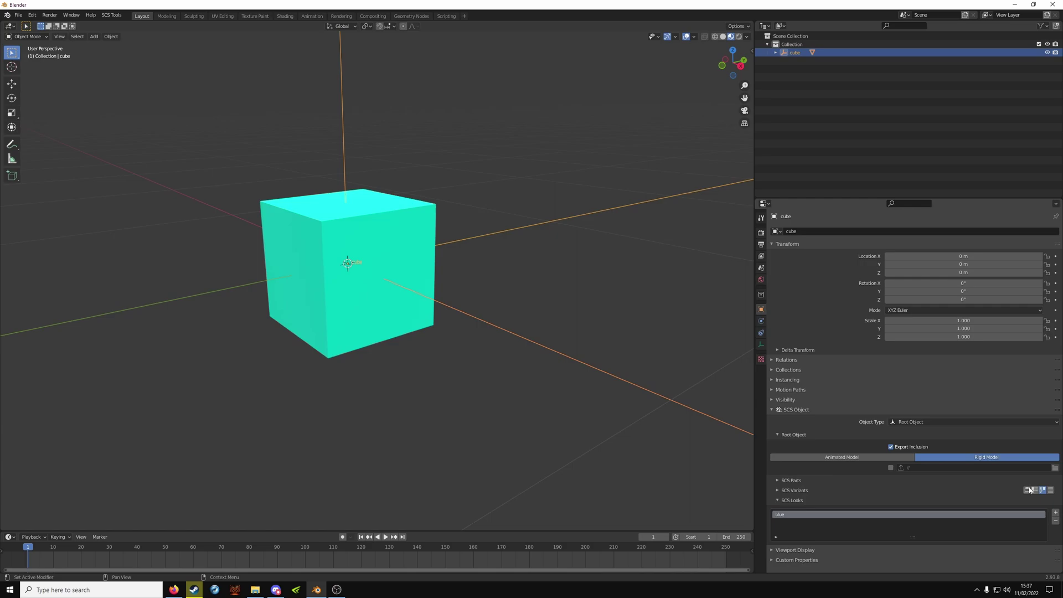
{"action": "scroll", "coordinate": [497, 244], "scroll_direction": "down", "scroll_amount": 8}
{"action": "key", "text": "ctrl+z"}
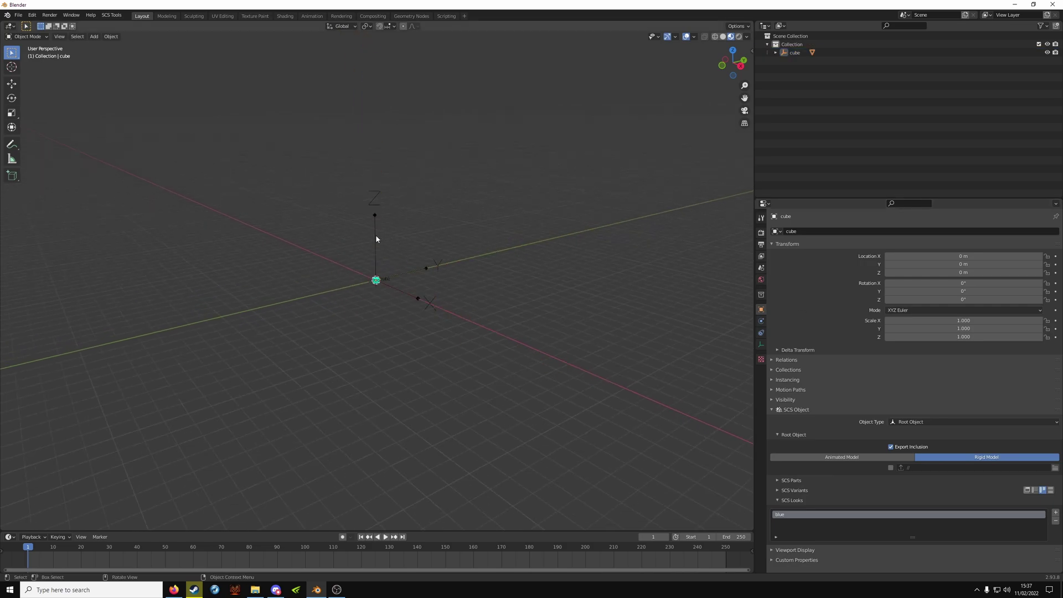
{"action": "key", "text": "ctrl+shift+z"}
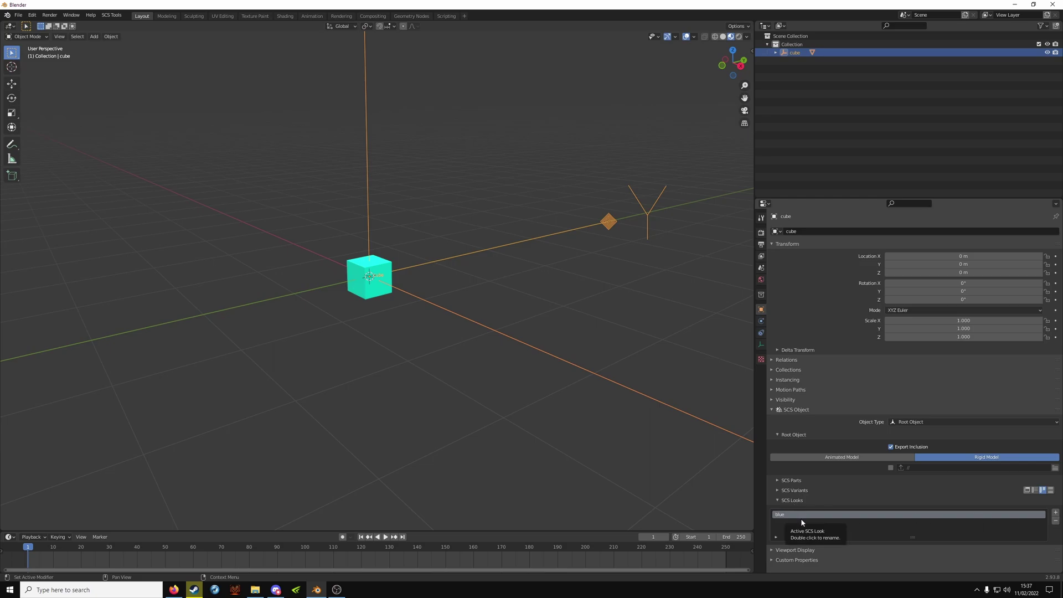
{"action": "left_click", "coordinate": [1056, 512]}
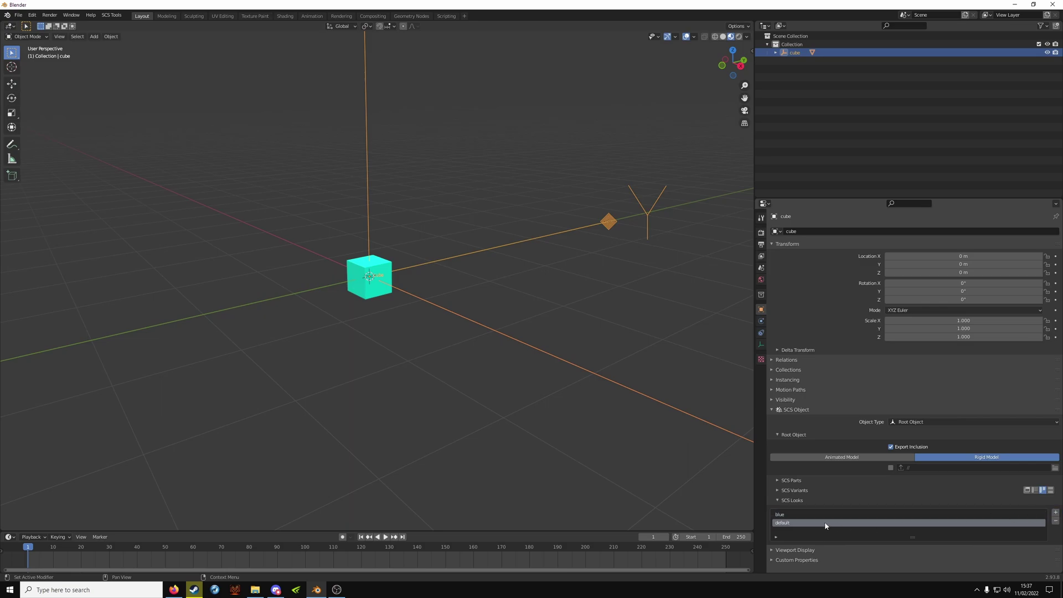
{"action": "double_click", "coordinate": [825, 524]}
{"action": "type", "text": "green"}
{"action": "key", "text": "Return"}
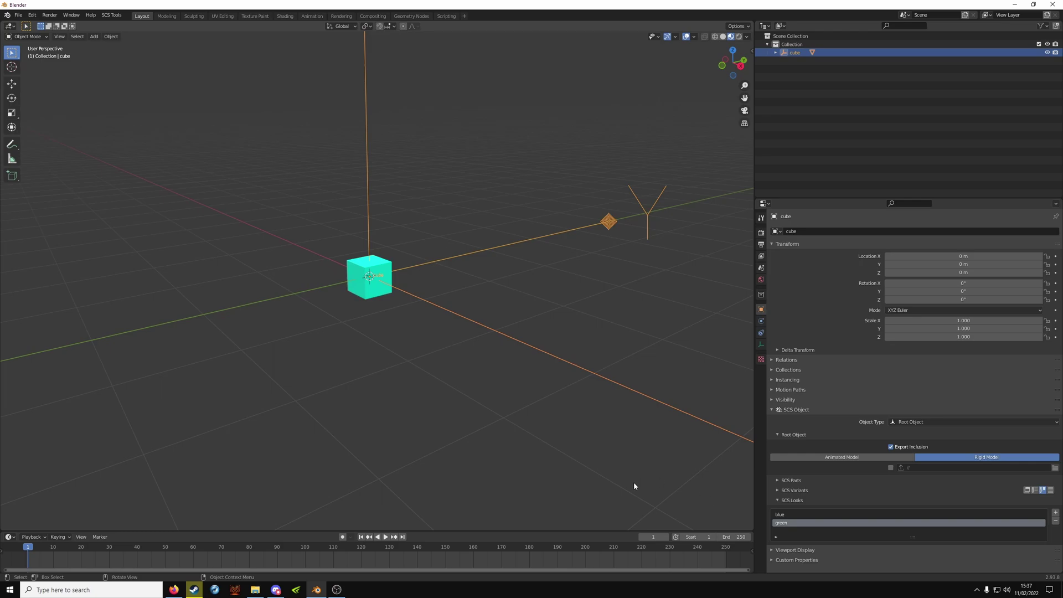
Open paint.net and resize the blank image to 512 by 512 pixels.
{"action": "left_click", "coordinate": [97, 592]}
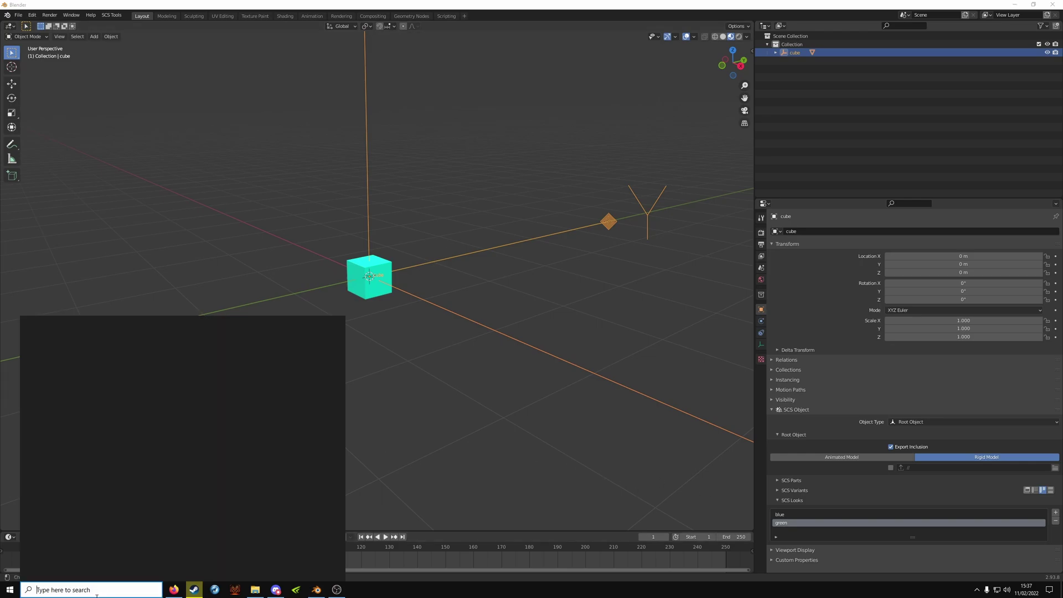
{"action": "type", "text": "p"}
{"action": "key", "text": "Return"}
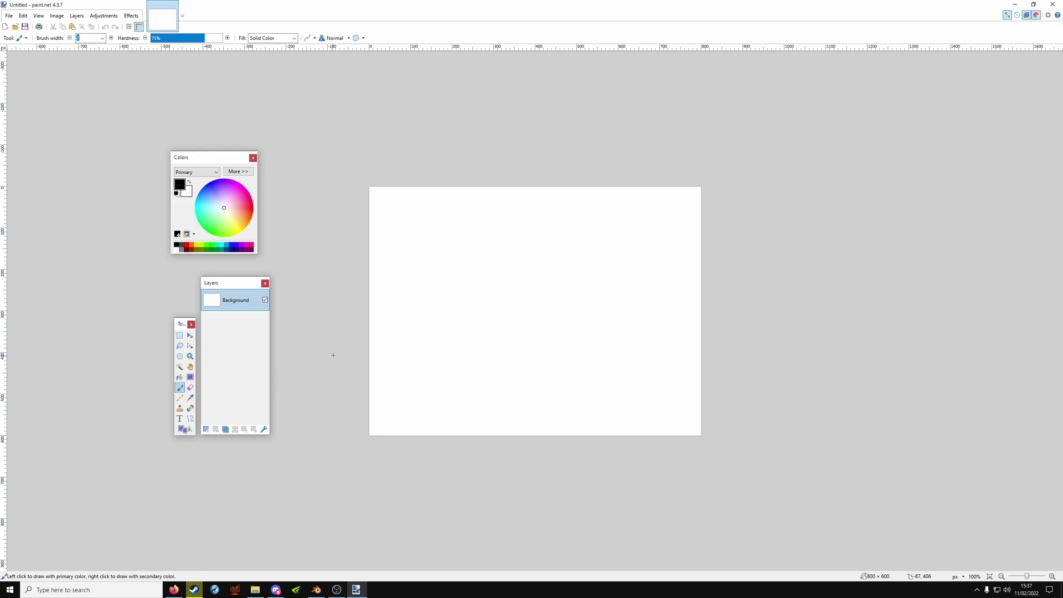
{"action": "key", "text": "ctrl+r"}
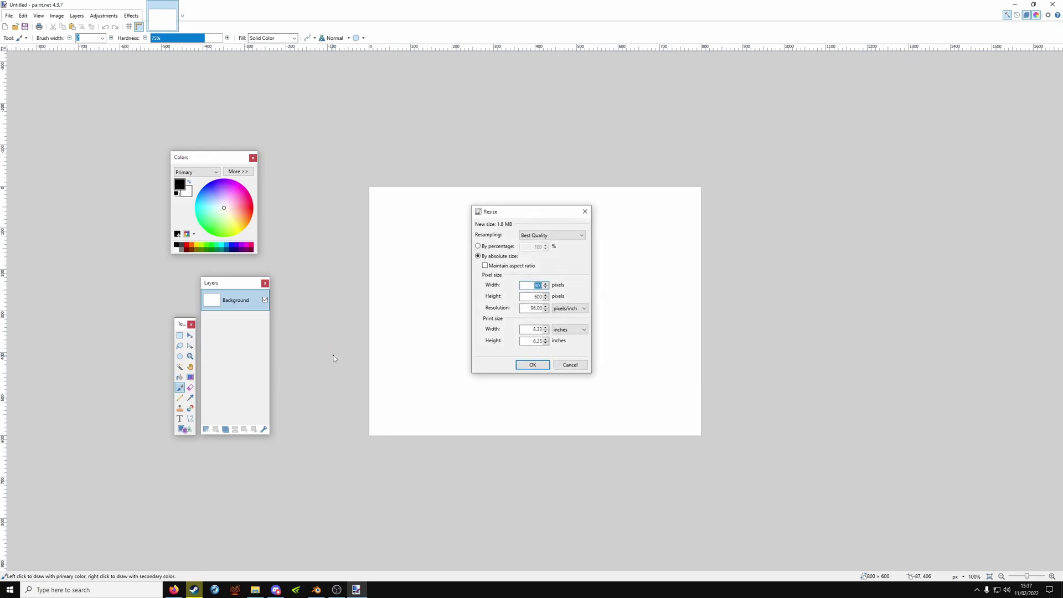
{"action": "type", "text": "512"}
{"action": "key", "text": "Tab"}
{"action": "type", "text": "512"}
{"action": "key", "text": "Return"}
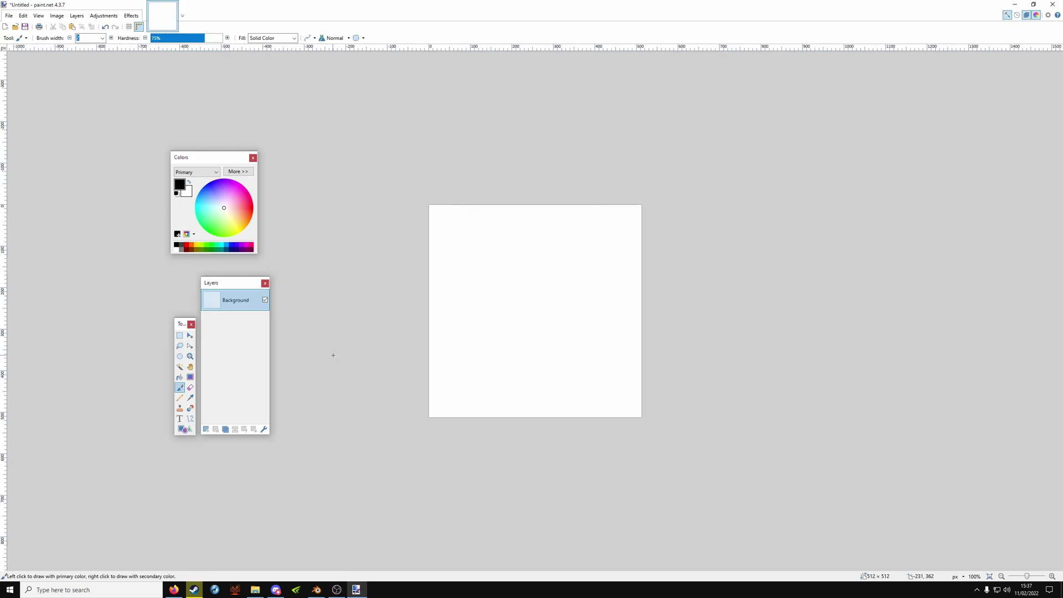
Fill the whole canvas with bright green using the Paint Bucket.
{"action": "left_click", "coordinate": [201, 246]}
{"action": "left_click", "coordinate": [179, 378]}
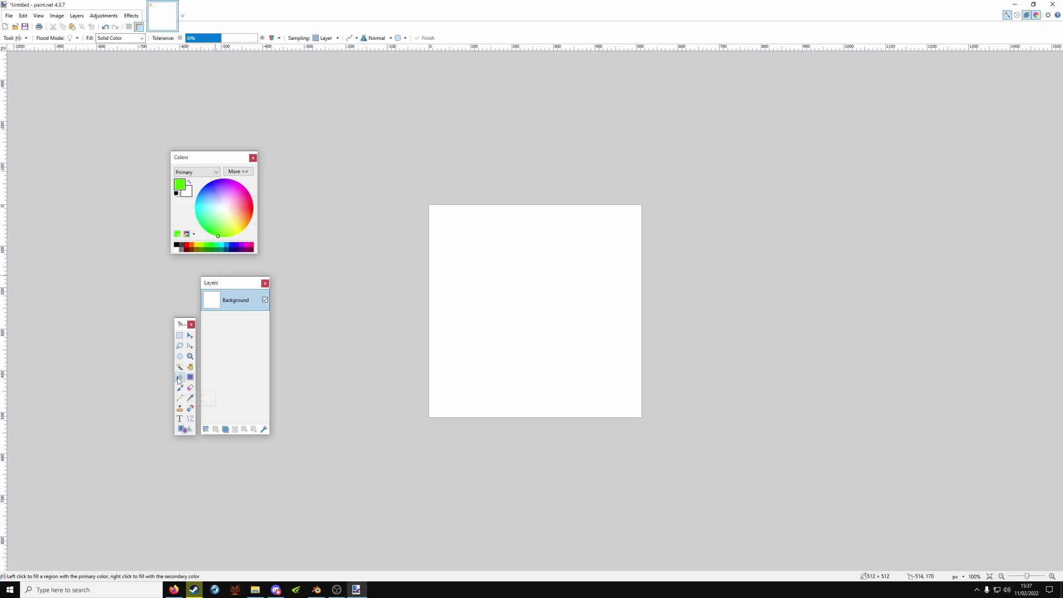
{"action": "left_click", "coordinate": [505, 317]}
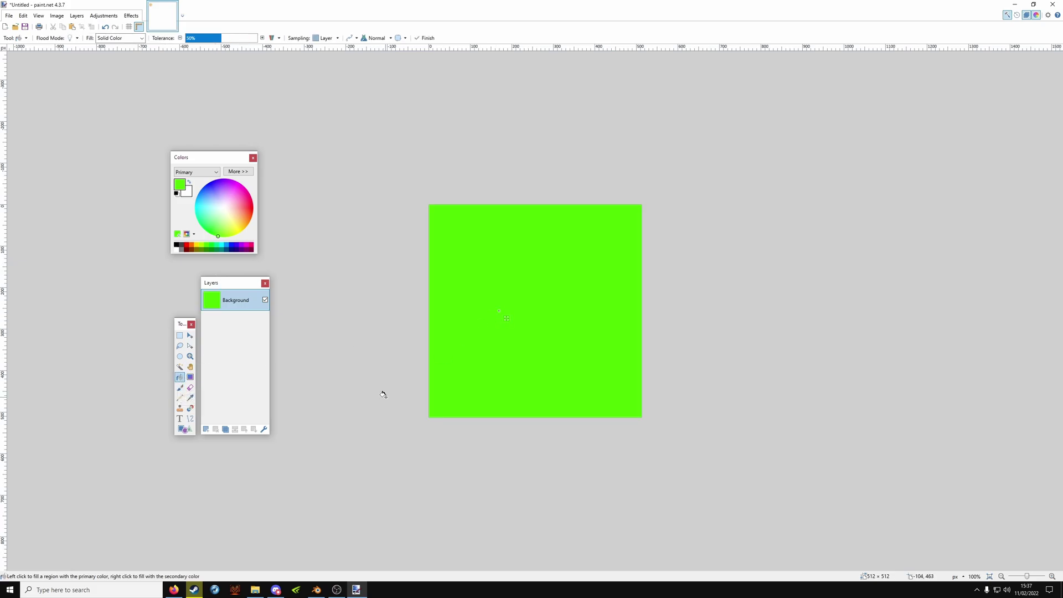
Save the image in the cube textures folder as green.tga in TGA format, accepting the save settings.
{"action": "key", "text": "ctrl+s"}
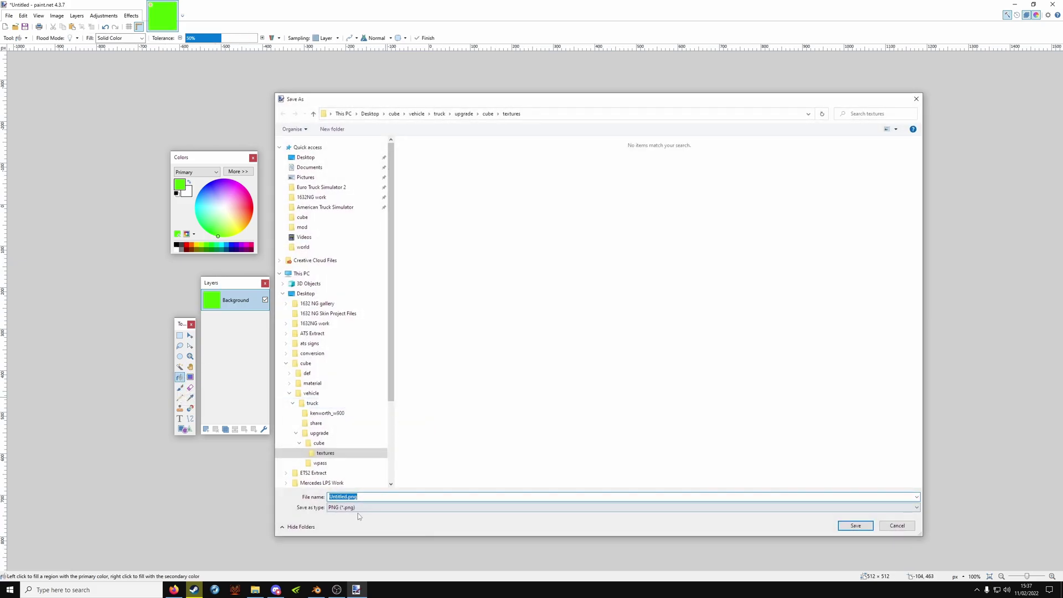
{"action": "type", "text": "green"}
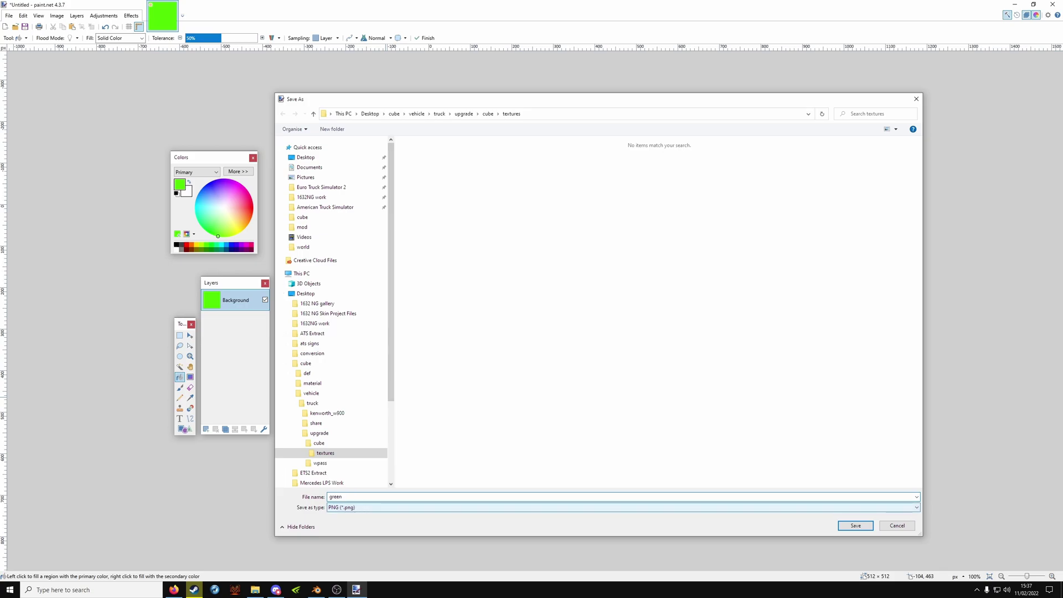
{"action": "left_click", "coordinate": [361, 508]}
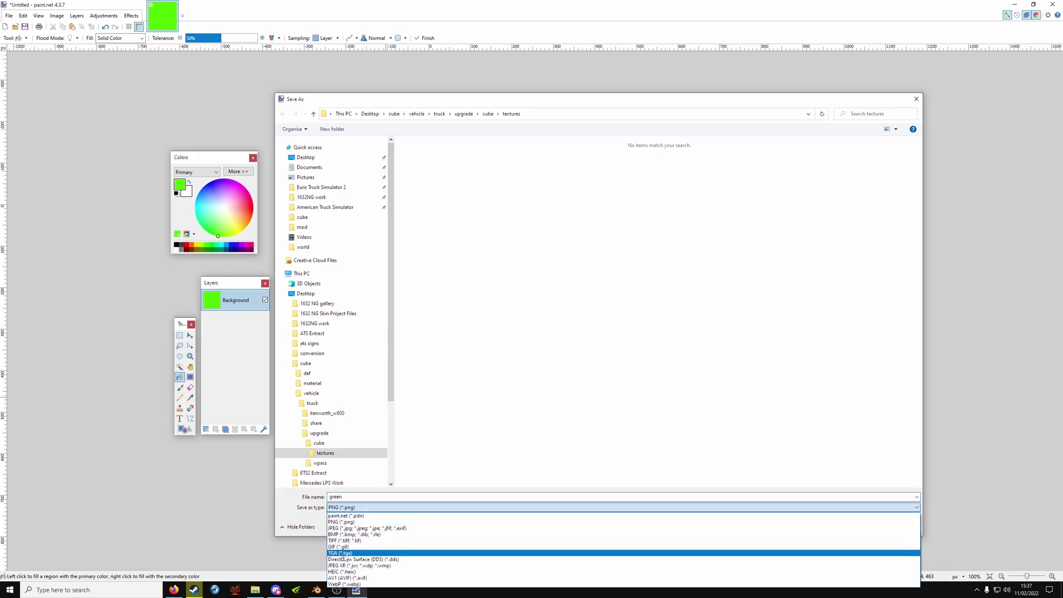
{"action": "left_click", "coordinate": [342, 553]}
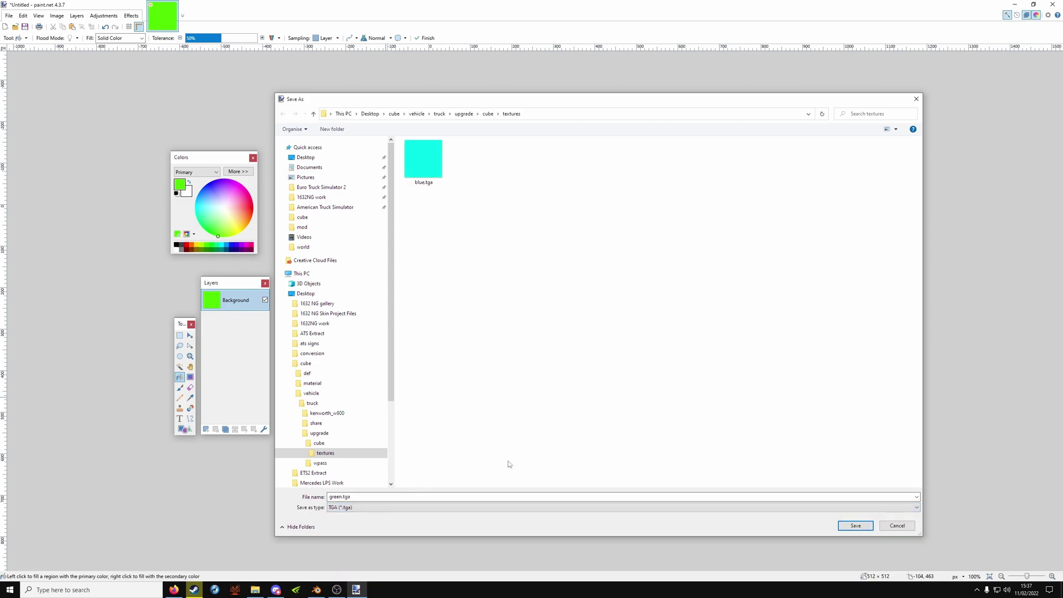
{"action": "left_click", "coordinate": [854, 525]}
{"action": "key", "text": "Return"}
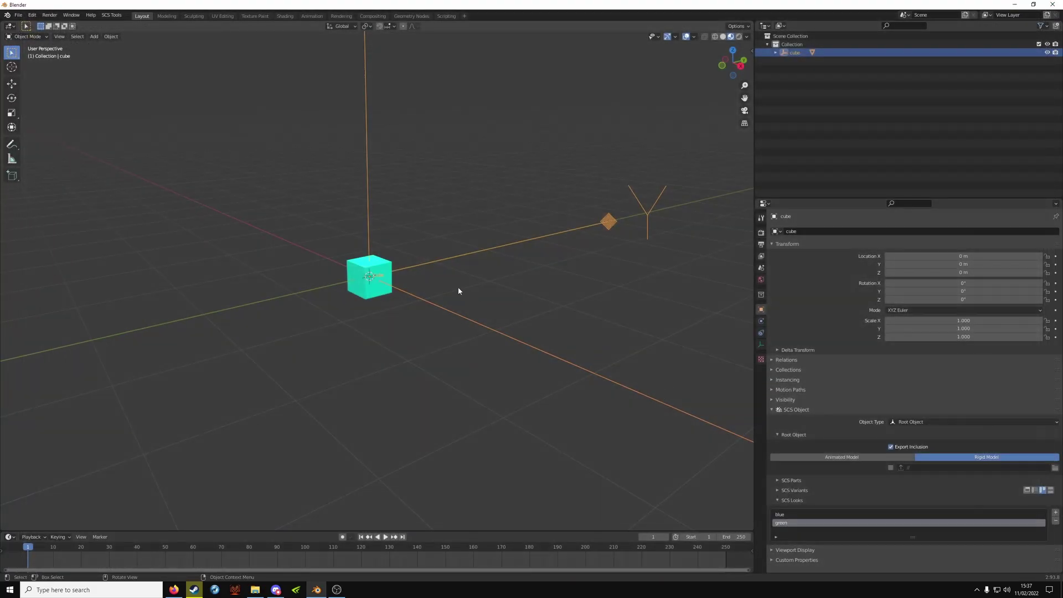
In Blender, select the cube mesh and load green.tga as its SCS material's base texture.
{"action": "scroll", "coordinate": [394, 280], "scroll_direction": "up", "scroll_amount": 7}
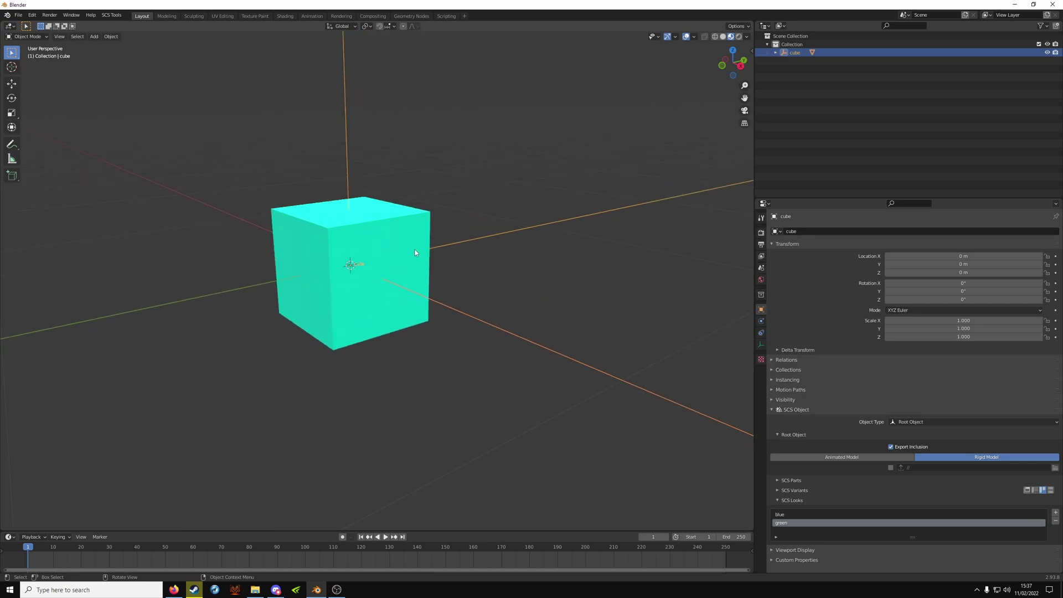
{"action": "left_click", "coordinate": [415, 253]}
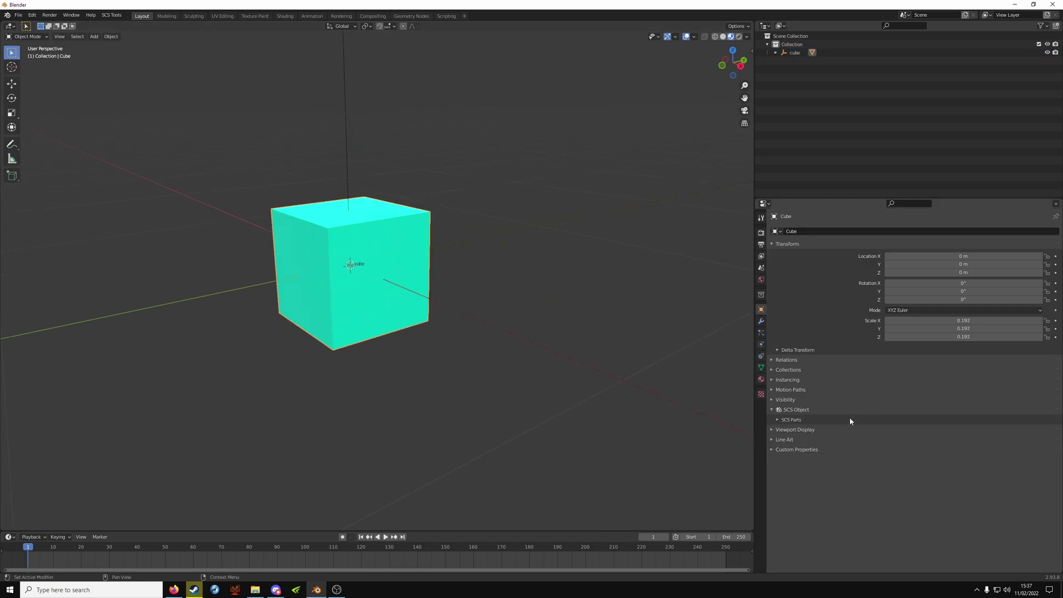
{"action": "left_click", "coordinate": [761, 380]}
{"action": "scroll", "coordinate": [850, 437], "scroll_direction": "down", "scroll_amount": 6}
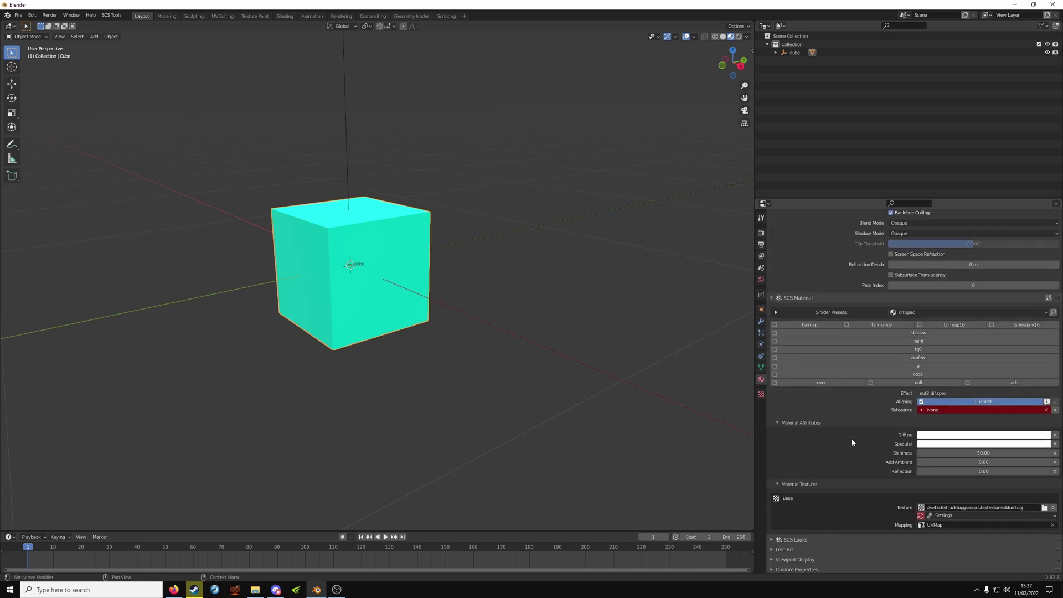
{"action": "left_click", "coordinate": [1045, 506]}
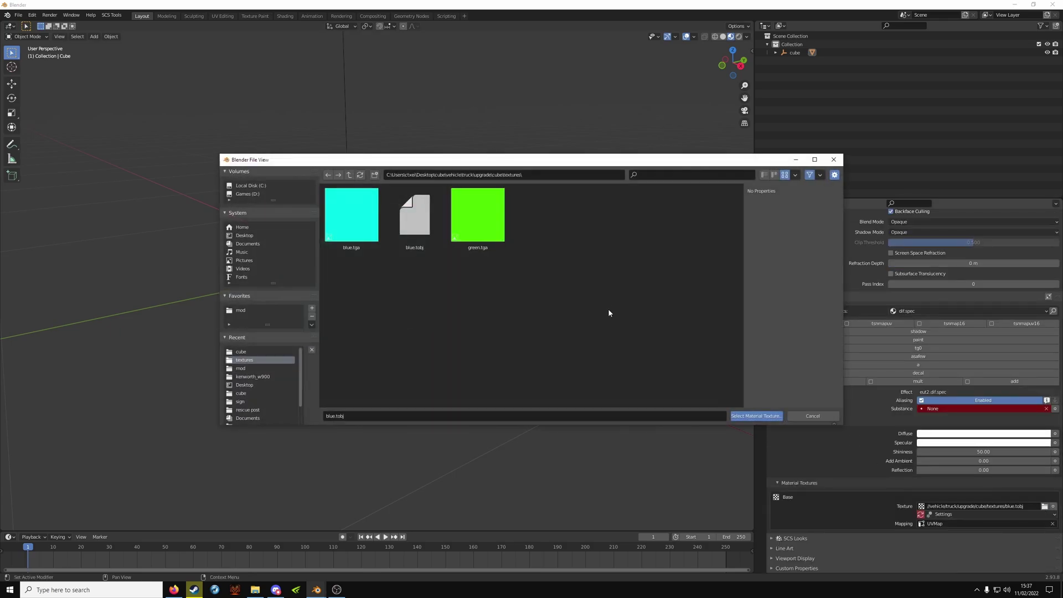
{"action": "left_click", "coordinate": [491, 224]}
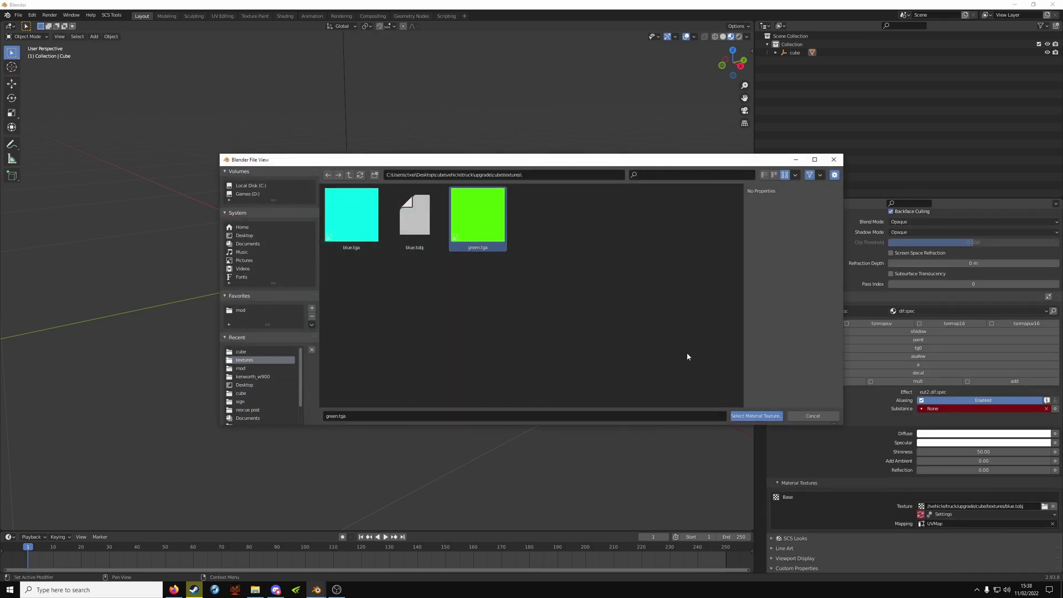
{"action": "left_click", "coordinate": [756, 416]}
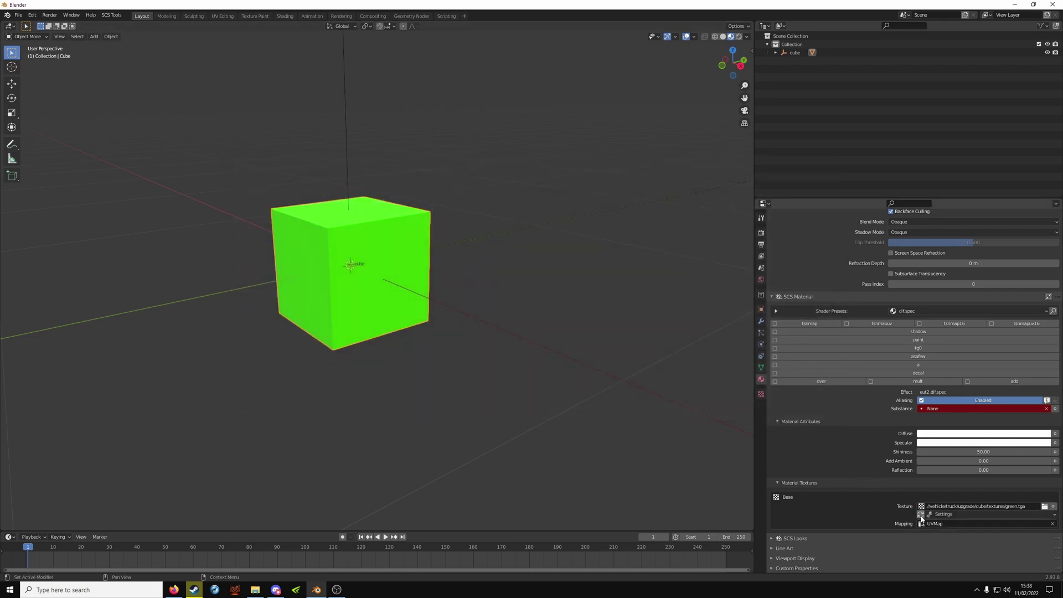
Replace the cube material's base texture with green.tobj.
{"action": "left_click", "coordinate": [1044, 507]}
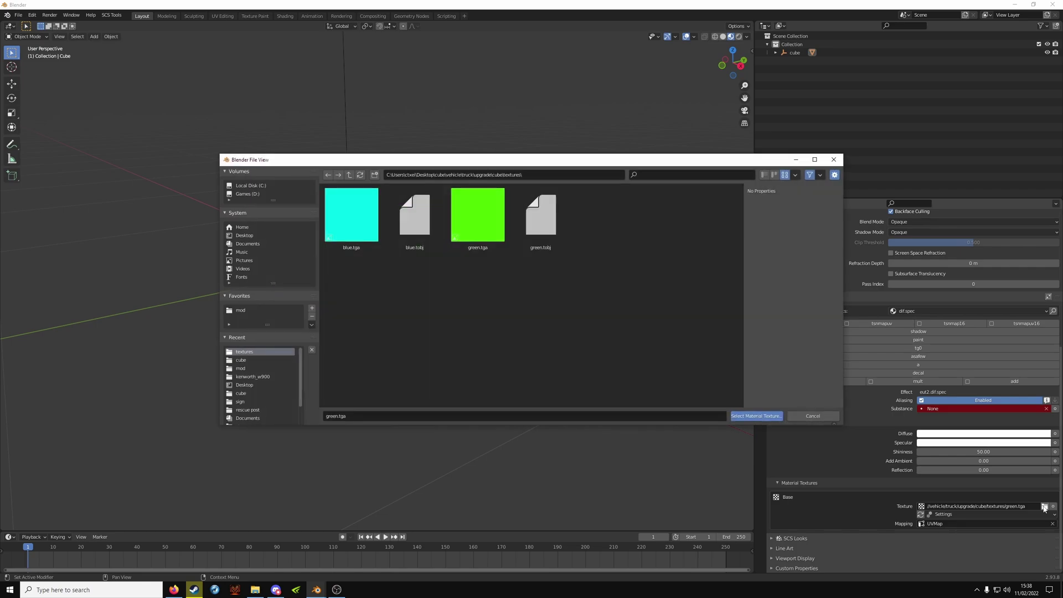
{"action": "left_click", "coordinate": [538, 226]}
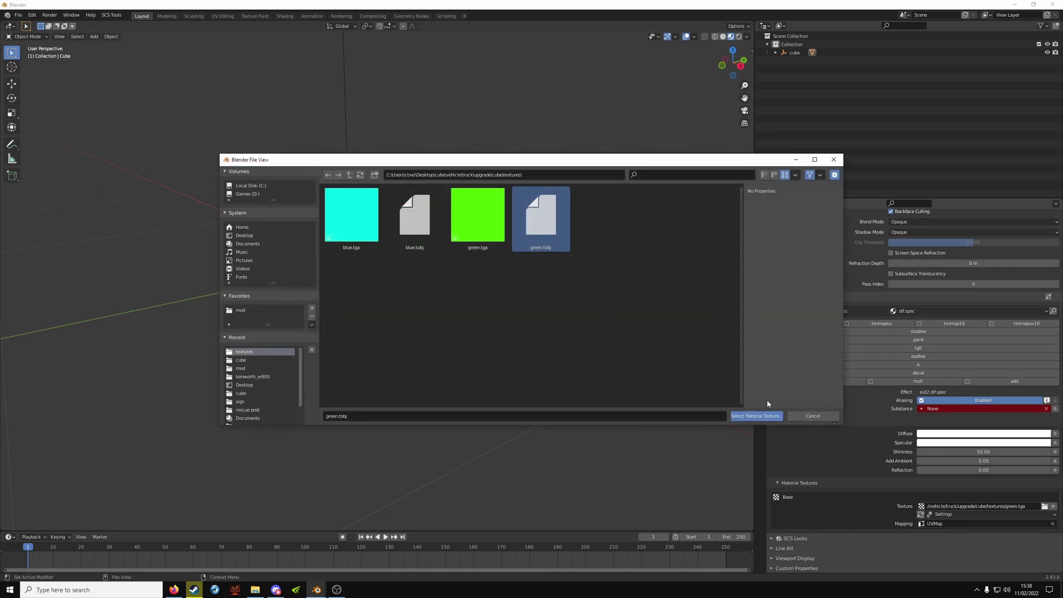
{"action": "left_click", "coordinate": [767, 415]}
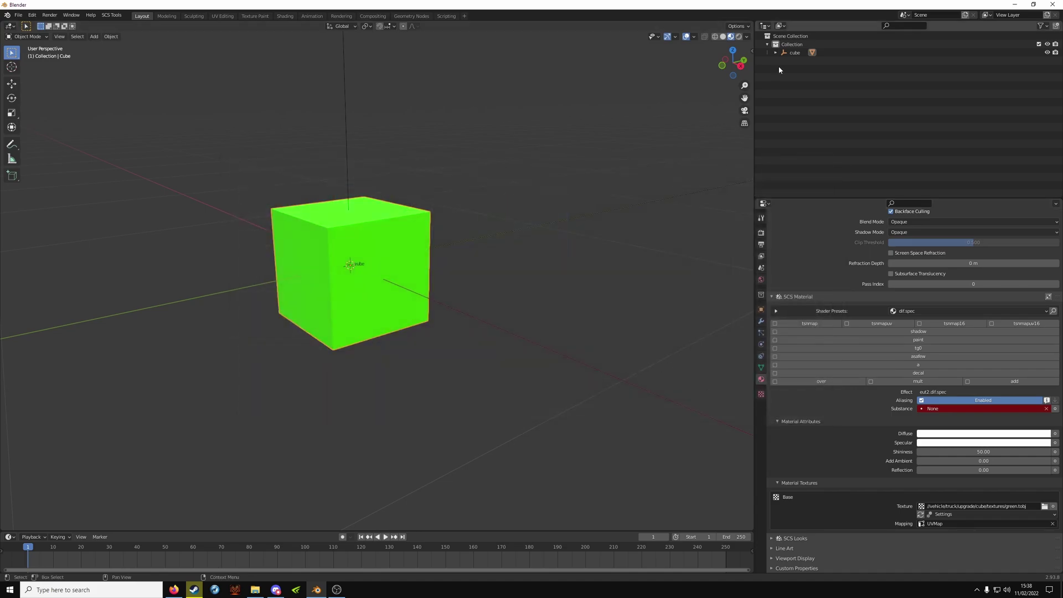
Select the cube's SCS root object and activate its blue look.
{"action": "left_click", "coordinate": [348, 121]}
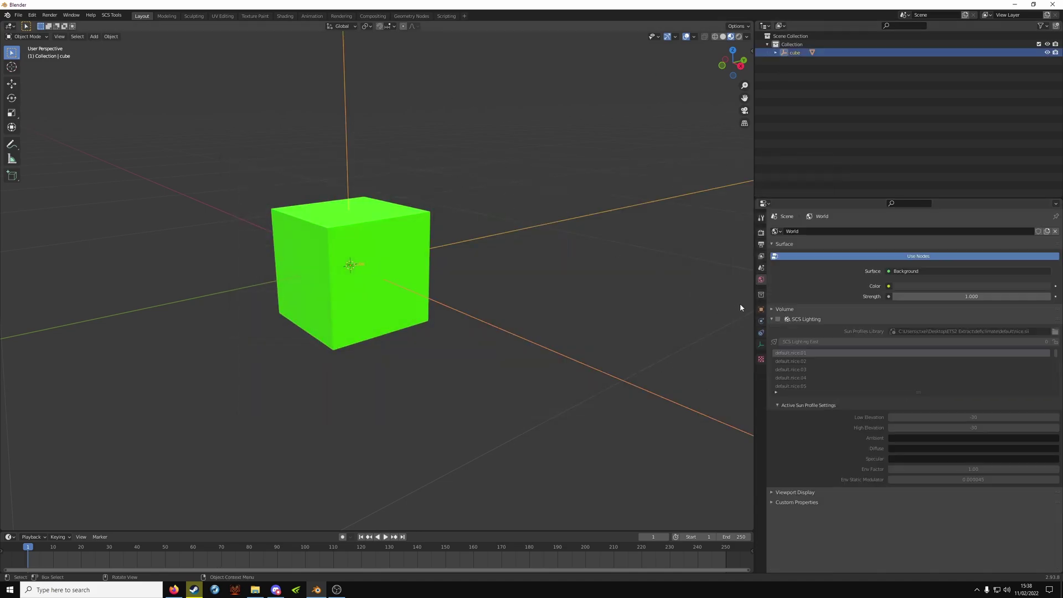
{"action": "left_click", "coordinate": [760, 309]}
{"action": "left_click", "coordinate": [783, 515]}
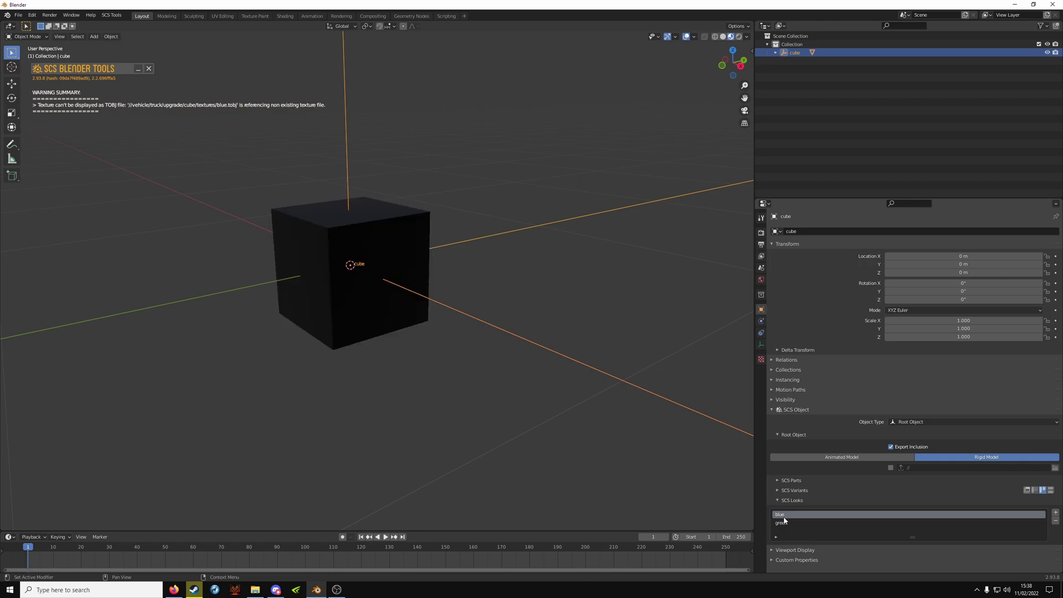
Open the base texture file browser of the cube mesh's SCS material and delete blue.tobj from the textures folder.
{"action": "left_click", "coordinate": [394, 254]}
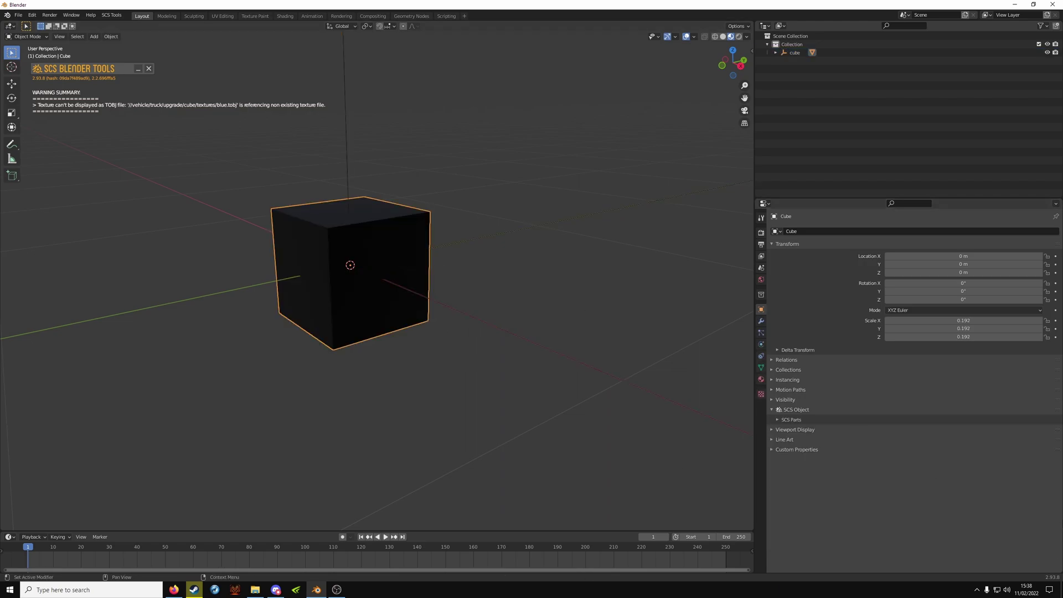
{"action": "left_click", "coordinate": [761, 379]}
{"action": "scroll", "coordinate": [1034, 502], "scroll_direction": "down", "scroll_amount": 10}
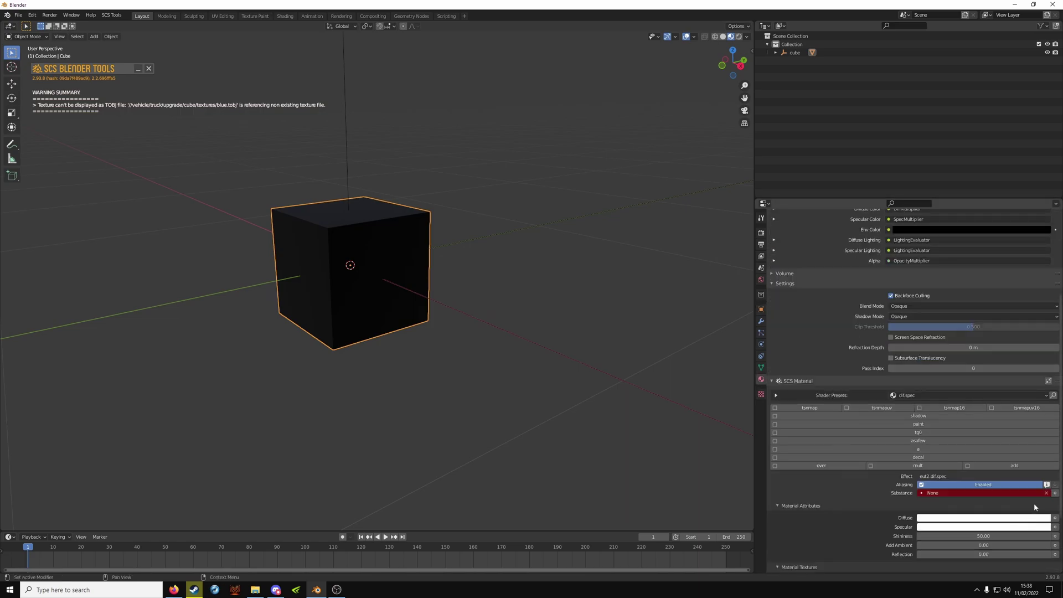
{"action": "left_click", "coordinate": [1044, 506]}
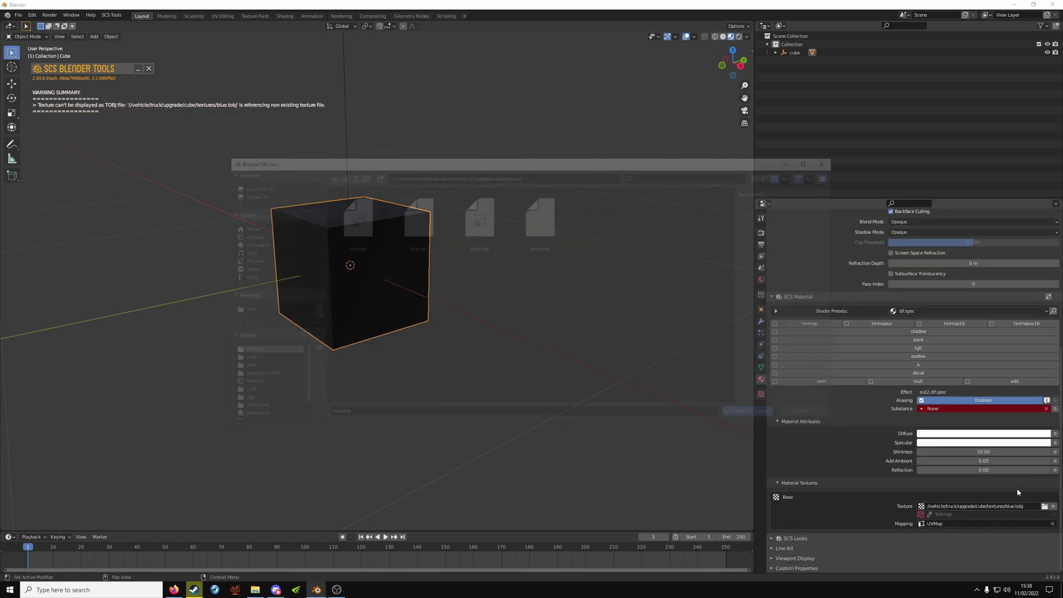
{"action": "left_click", "coordinate": [406, 220]}
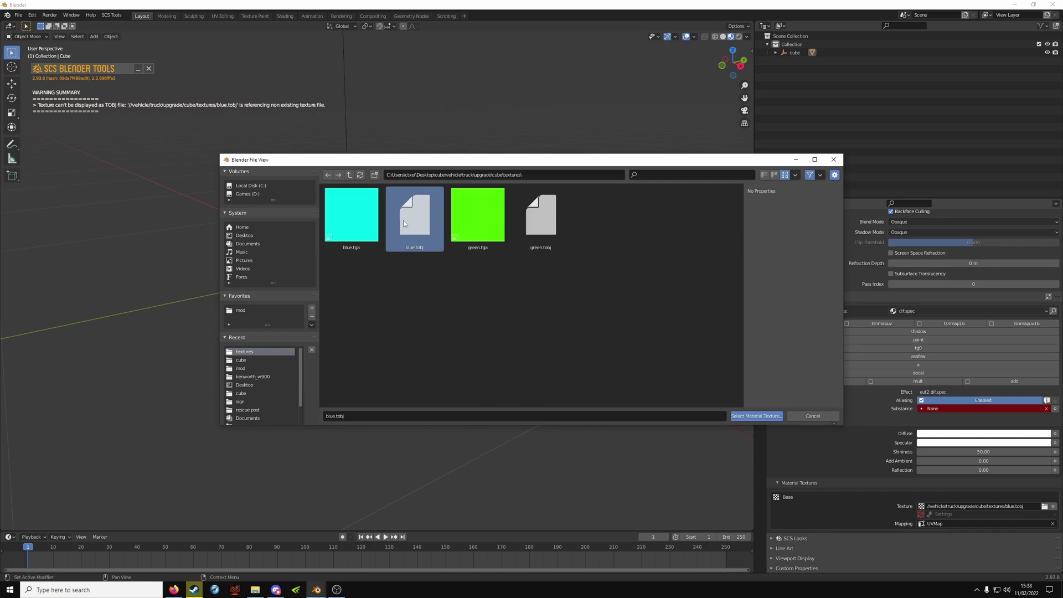
{"action": "key", "text": "Delete"}
{"action": "left_click", "coordinate": [404, 221]}
Load blue.tga as the blue look's base texture and switch the root object back to the green look.
{"action": "left_click", "coordinate": [351, 215]}
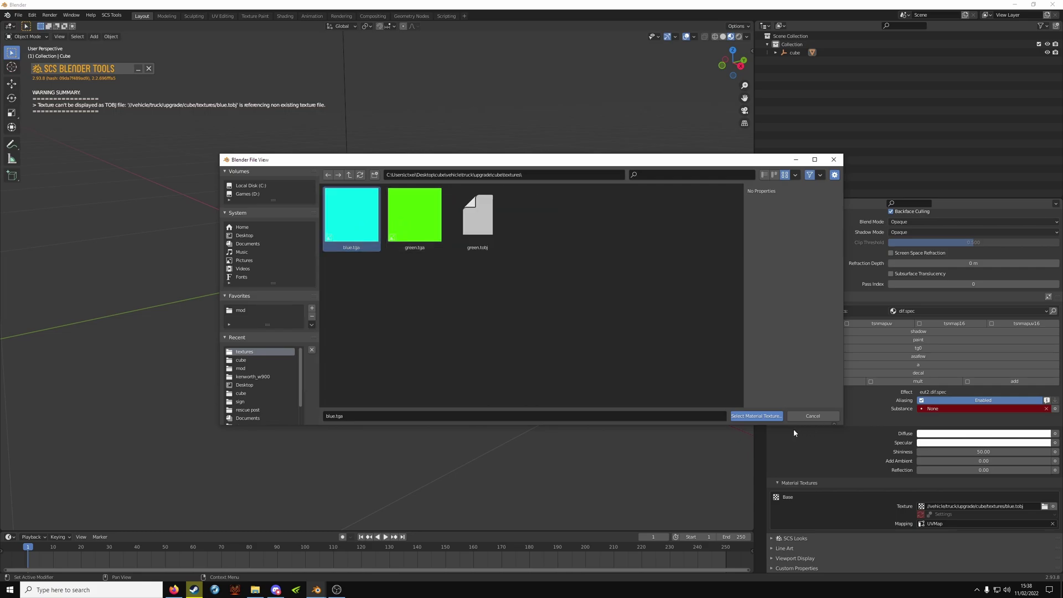
{"action": "left_click", "coordinate": [772, 417]}
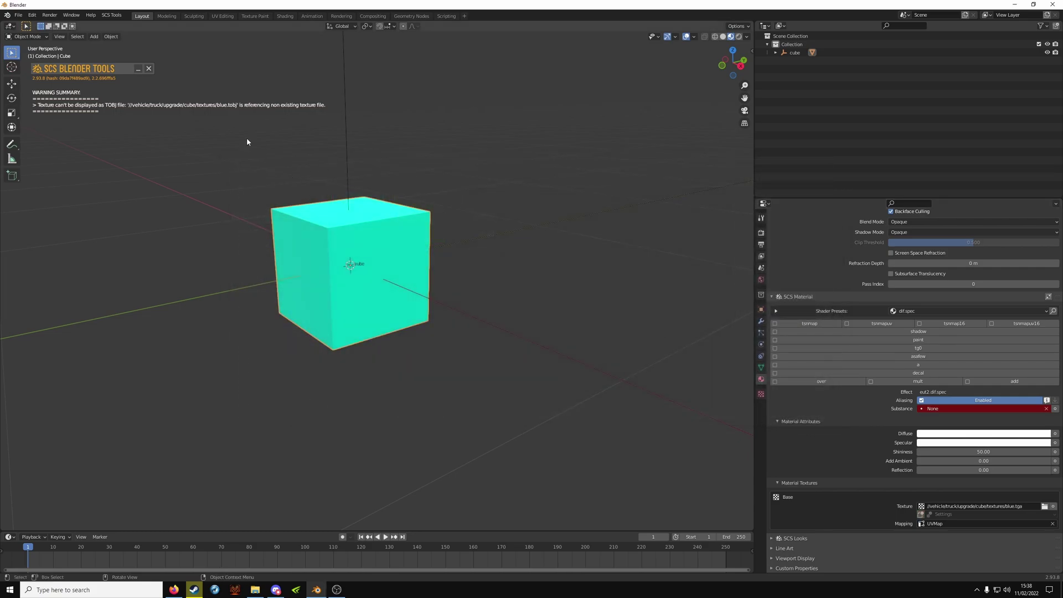
{"action": "left_click", "coordinate": [149, 68]}
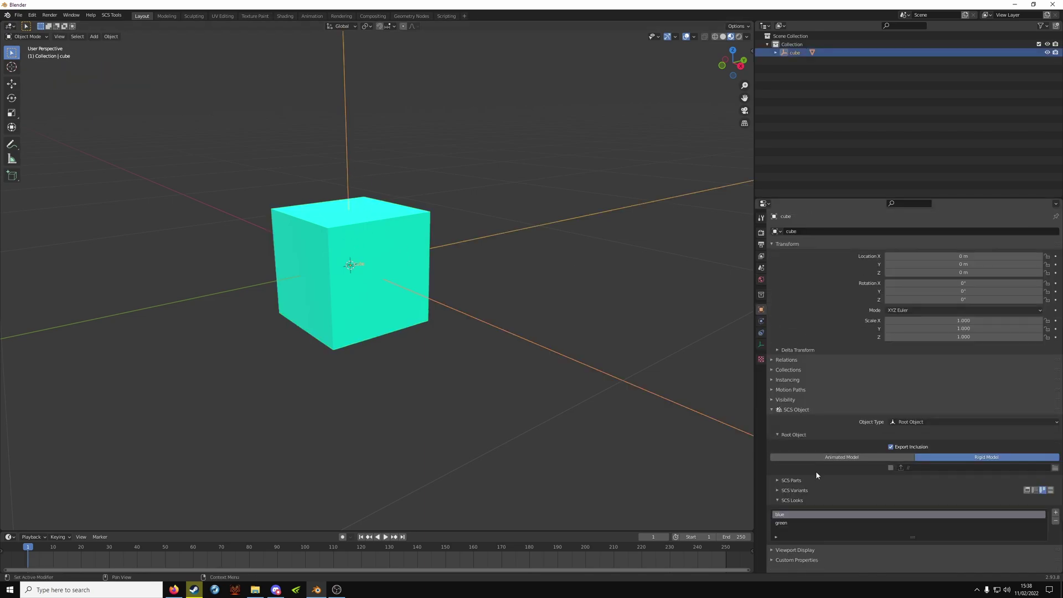
{"action": "left_click", "coordinate": [786, 524]}
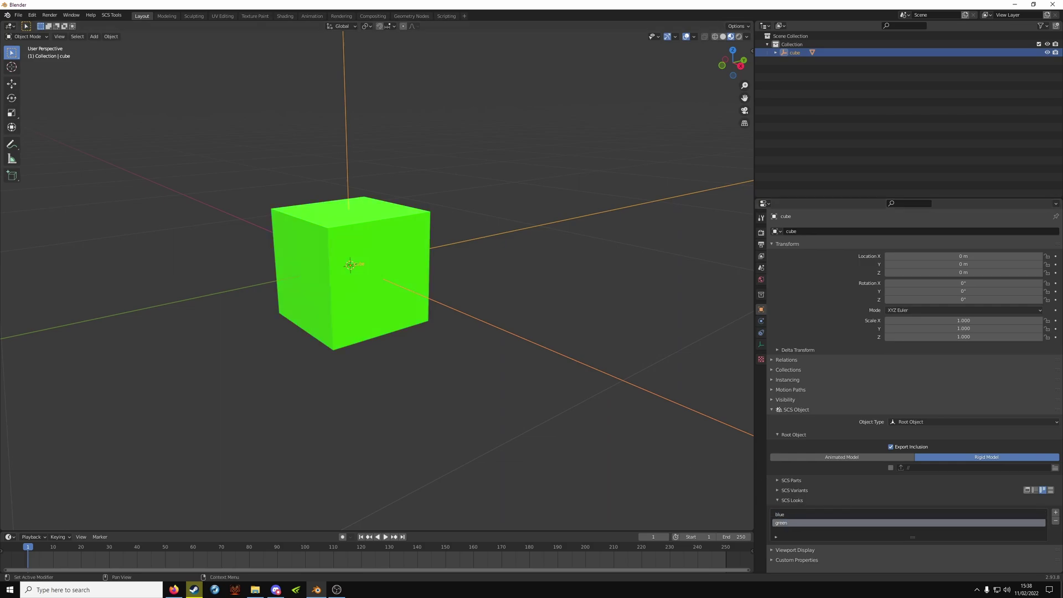
Open shape1.sii from the cube mod's def/vehicle/truck/kenworth.w900/accessory/cube folder in Notepad++.
{"action": "key", "text": "super+d"}
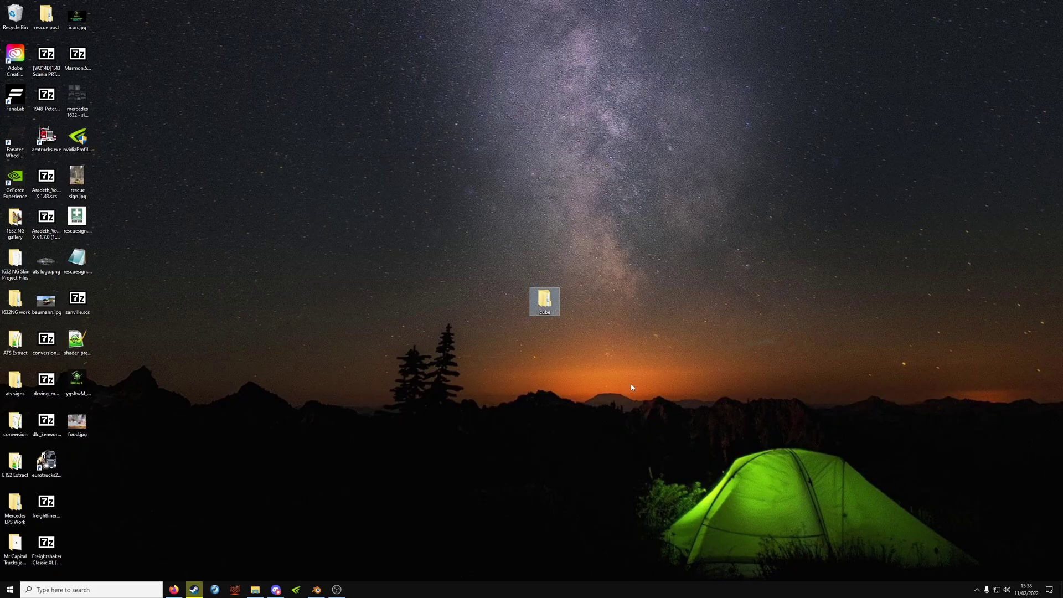
{"action": "double_click", "coordinate": [551, 306]}
{"action": "double_click", "coordinate": [463, 229]}
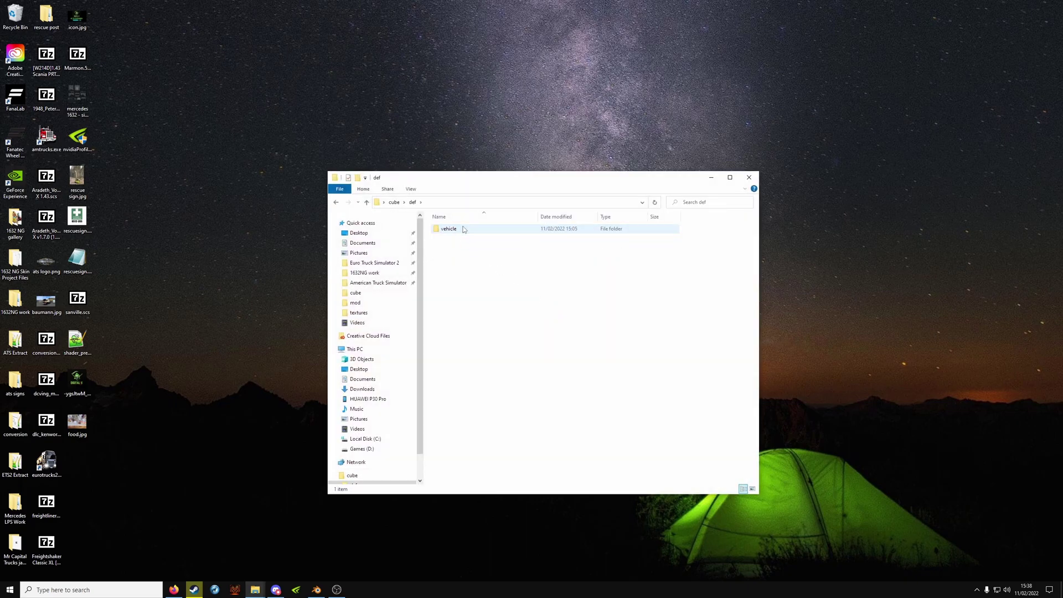
{"action": "double_click", "coordinate": [462, 228]}
{"action": "double_click", "coordinate": [463, 228]}
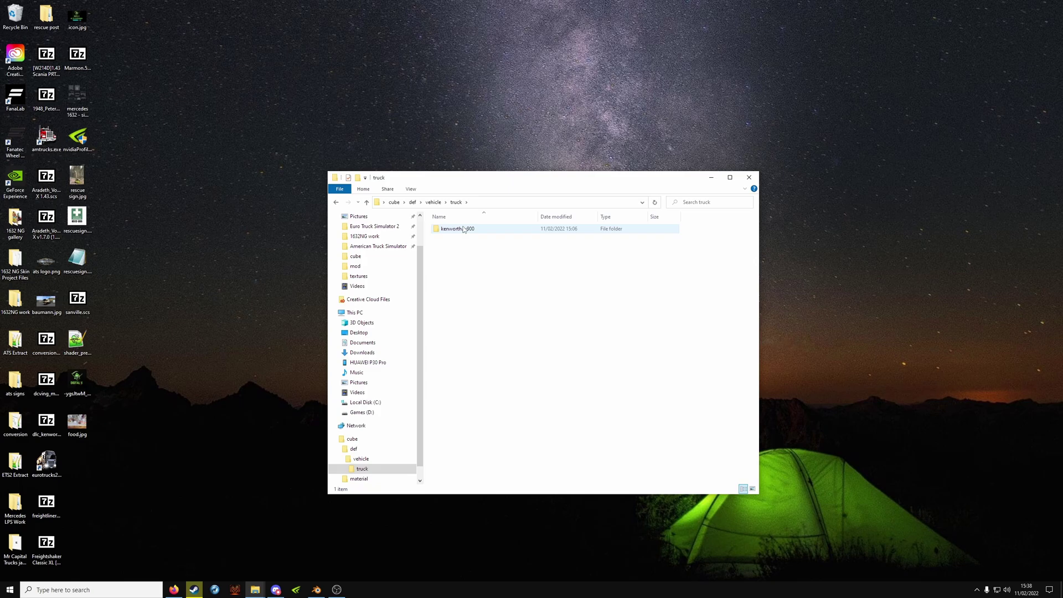
{"action": "double_click", "coordinate": [463, 228]}
{"action": "double_click", "coordinate": [464, 229]}
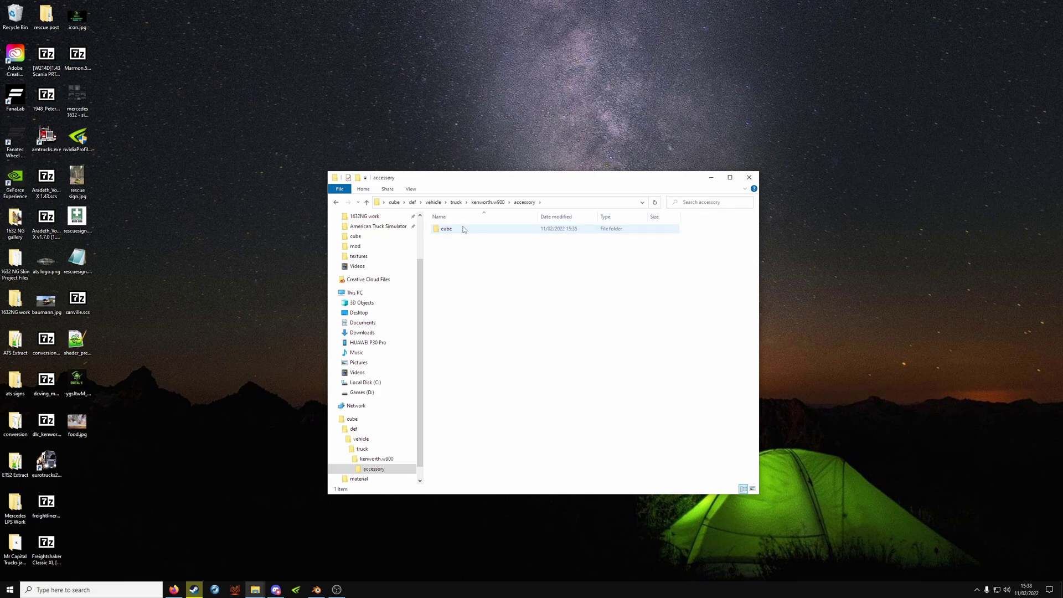
{"action": "double_click", "coordinate": [463, 229]}
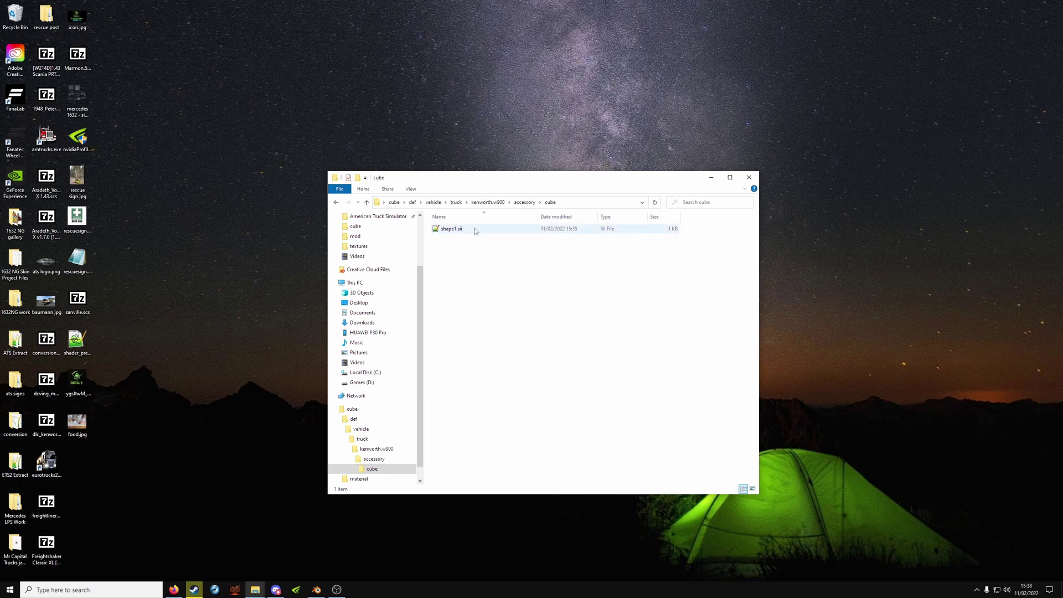
{"action": "double_click", "coordinate": [474, 230]}
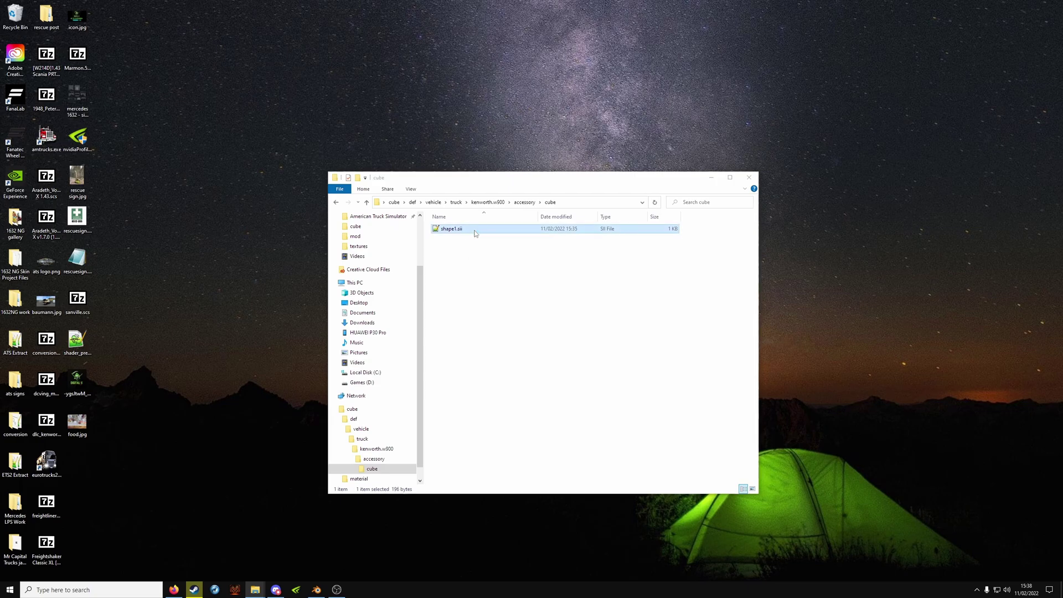
{"action": "left_click_drag", "start_coordinate": [324, 82], "coordinate": [570, 100]}
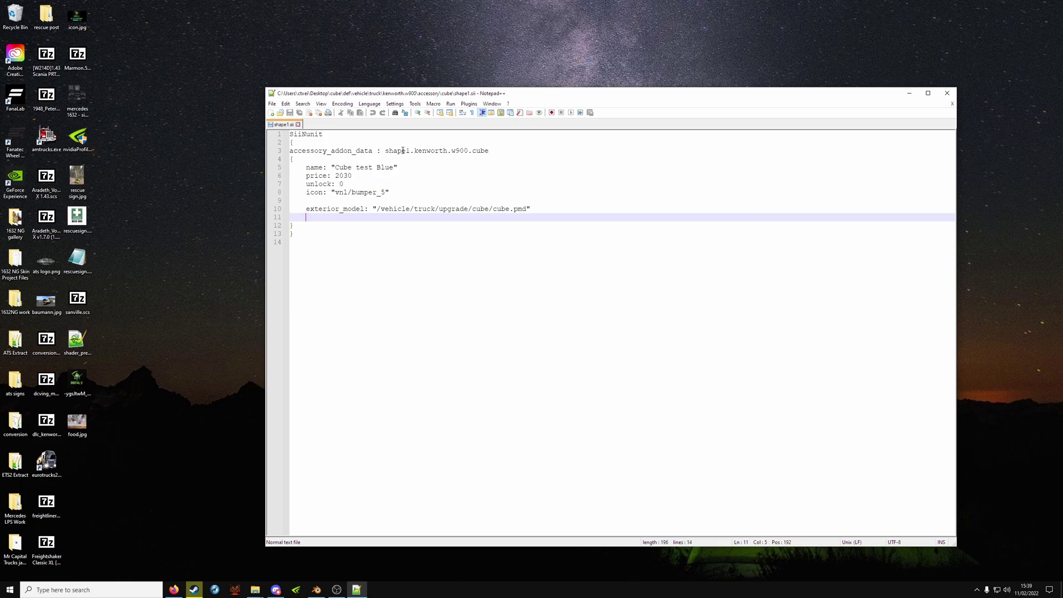
Examine the accessory identifier on the accessory_addon_data line of shape1.sii.
{"action": "left_click_drag", "start_coordinate": [418, 151], "coordinate": [489, 151]}
{"action": "left_click", "coordinate": [472, 151]}
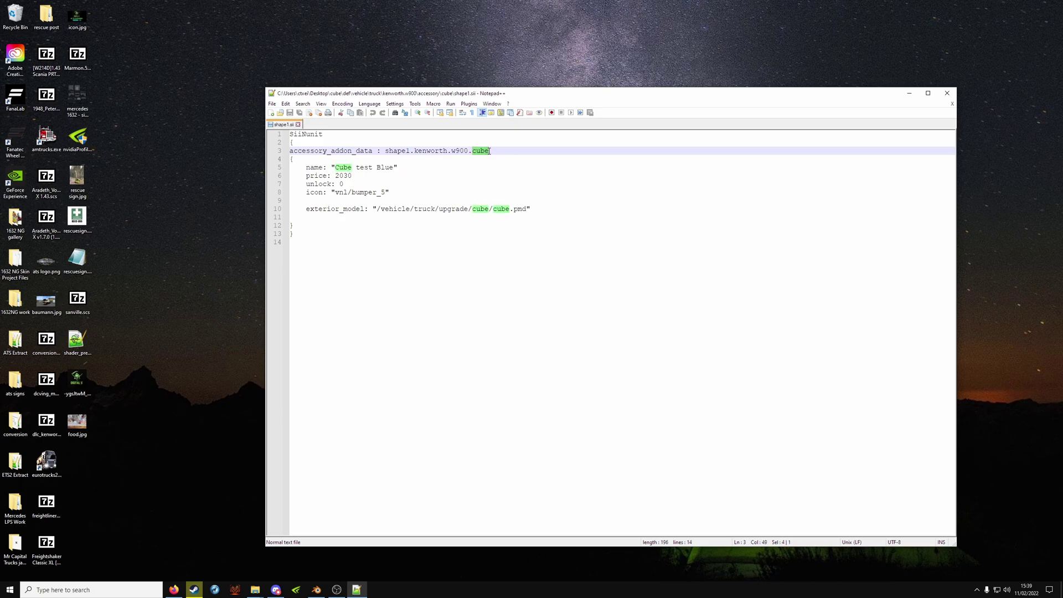
{"action": "left_click", "coordinate": [479, 178]}
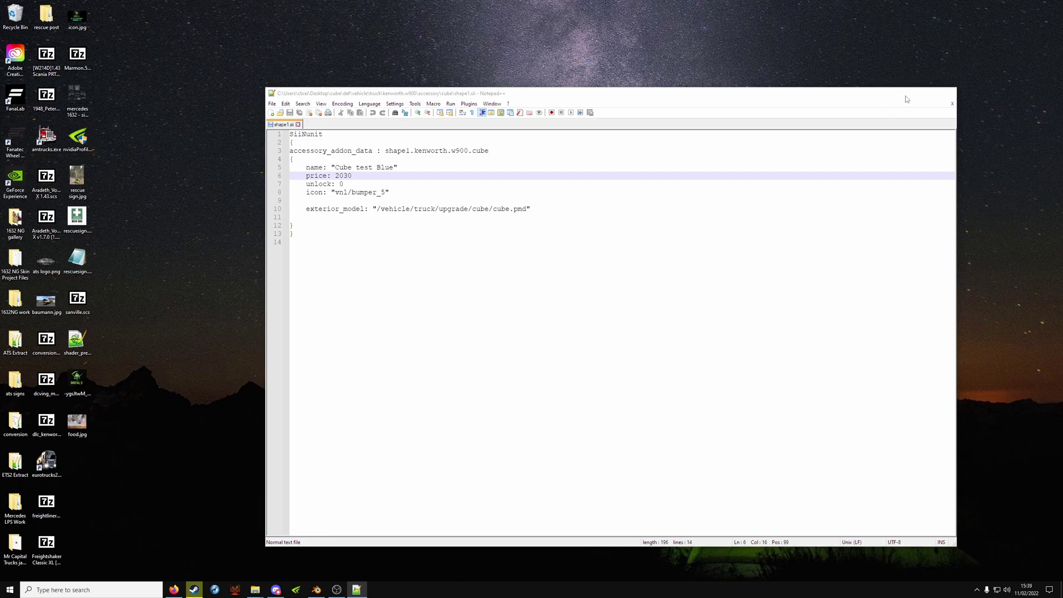
Compare the exterior_model path in shape1.sii with the cube model files in the mod's vehicle/truck/upgrade/cube folder.
{"action": "left_click", "coordinate": [909, 93]}
{"action": "left_click", "coordinate": [394, 203]}
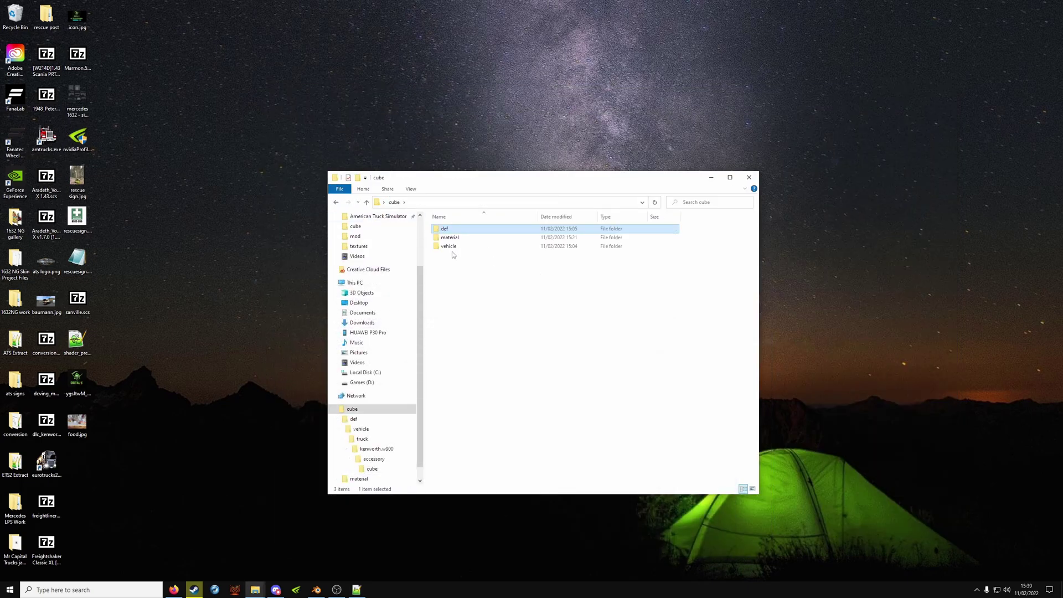
{"action": "double_click", "coordinate": [450, 246]}
{"action": "double_click", "coordinate": [448, 228]}
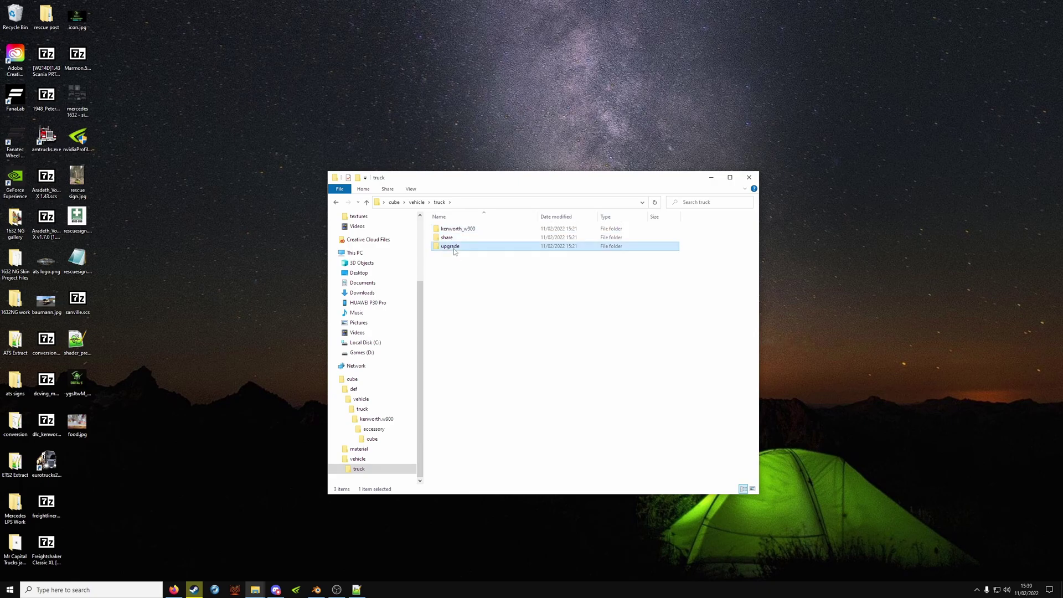
{"action": "double_click", "coordinate": [453, 247]}
{"action": "double_click", "coordinate": [459, 234]}
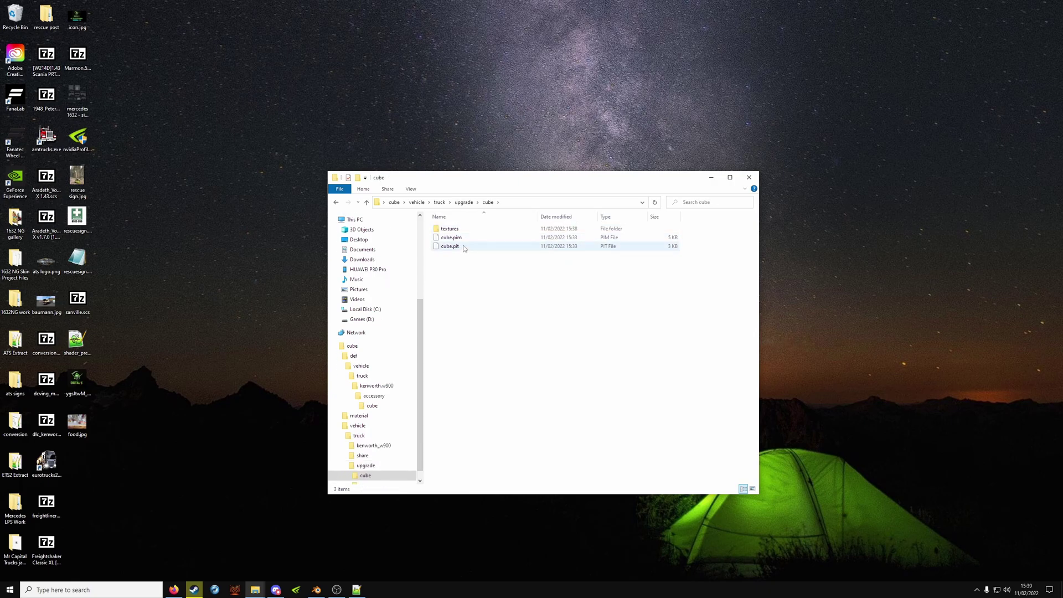
{"action": "left_click", "coordinate": [356, 590]}
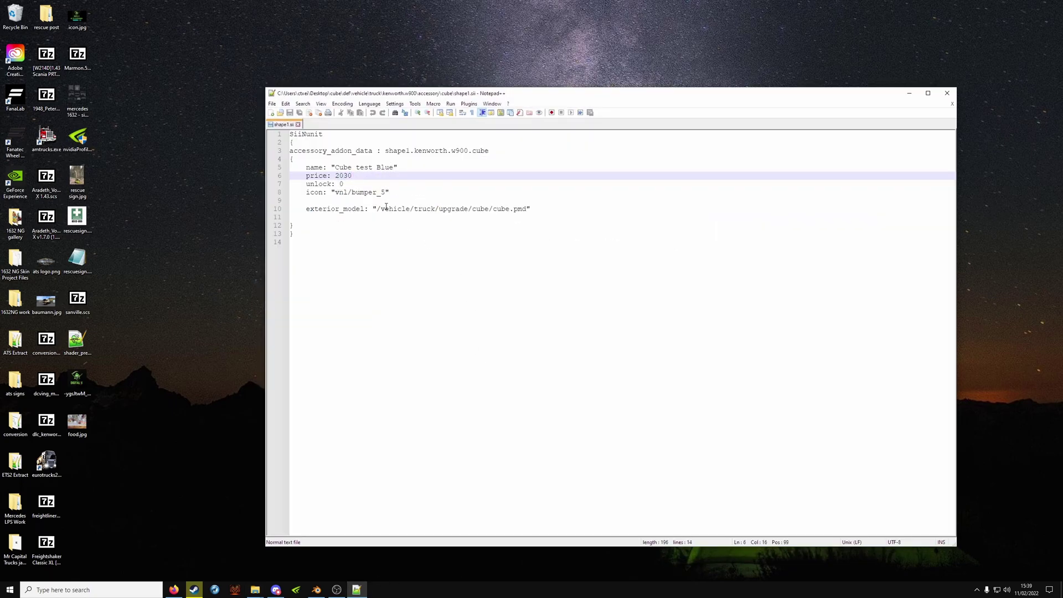
{"action": "left_click_drag", "start_coordinate": [381, 210], "coordinate": [542, 208]}
{"action": "left_click", "coordinate": [503, 251]}
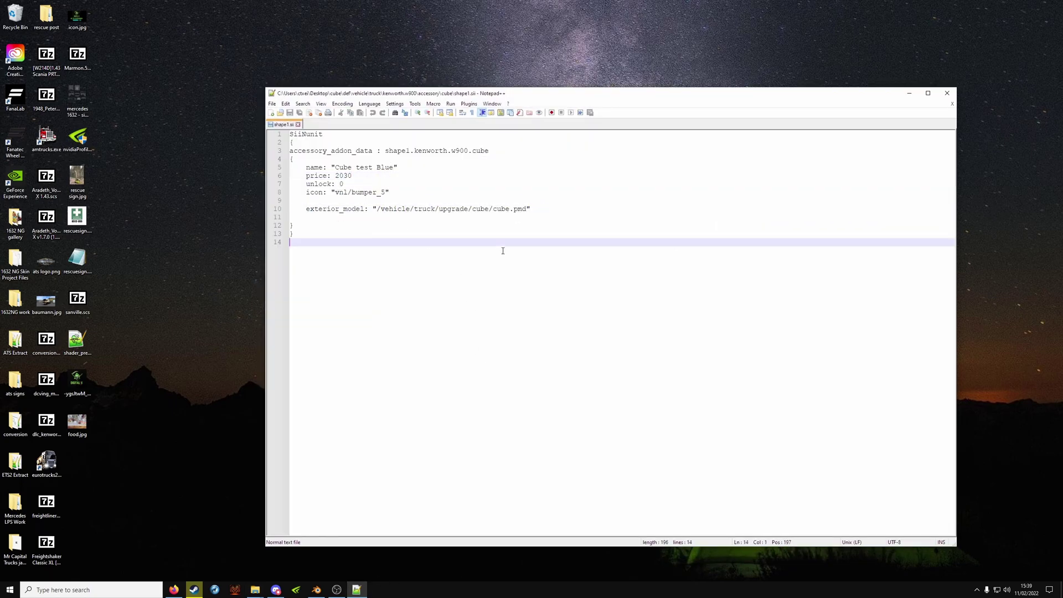
Add the line "look: blue" below exterior_model in shape1.sii and compare it with the blue look's name in Blender.
{"action": "left_click", "coordinate": [333, 217]}
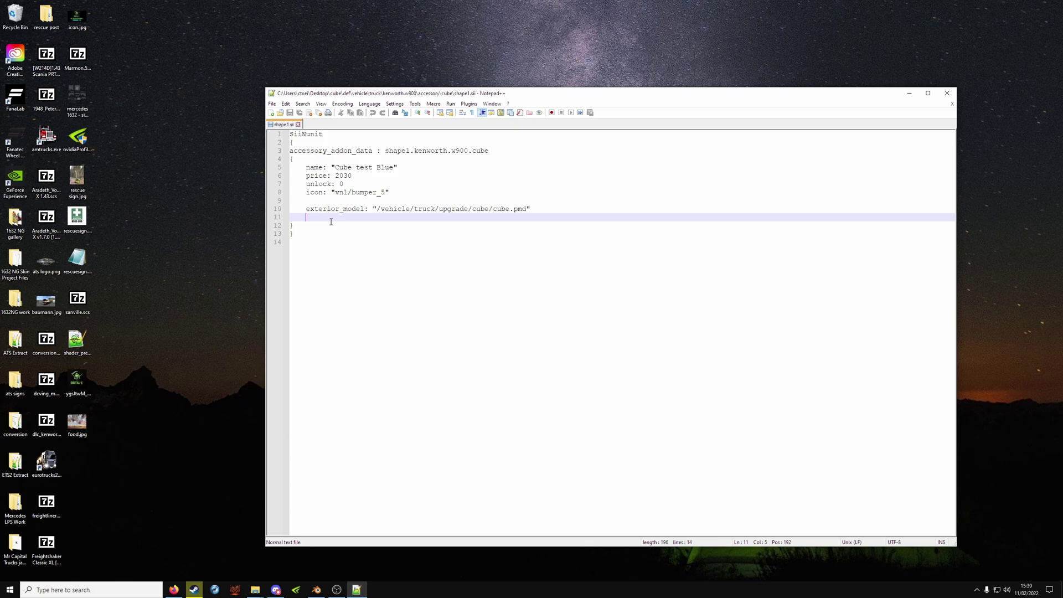
{"action": "type", "text": "look:"}
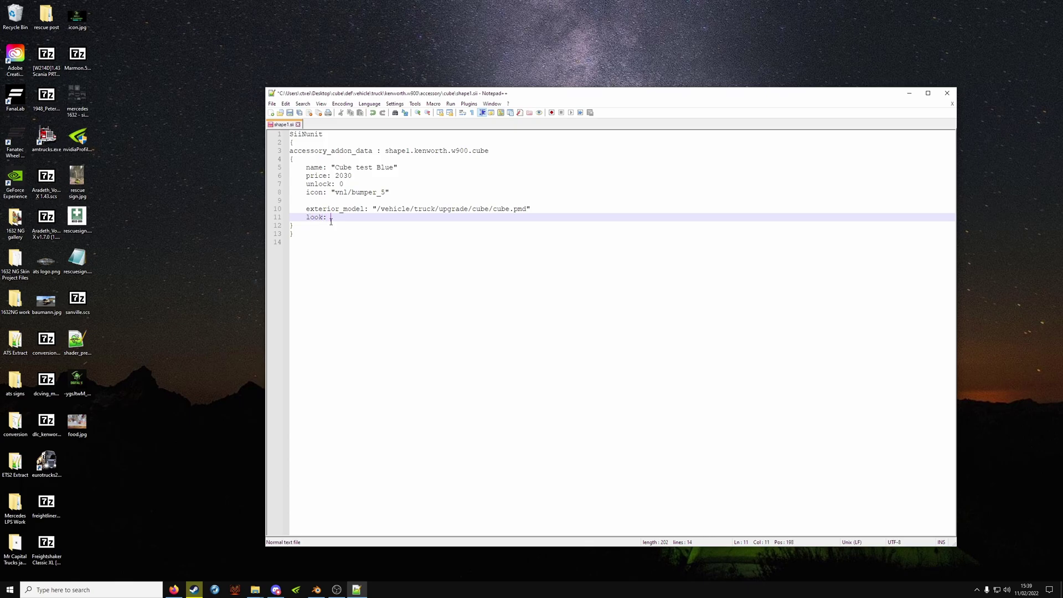
{"action": "type", "text": " blue"}
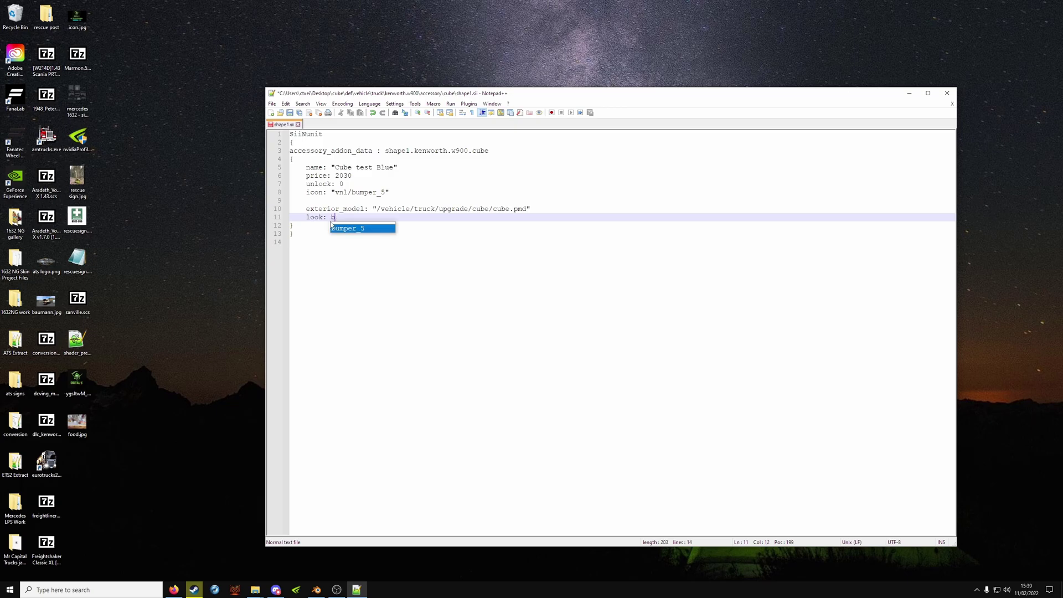
{"action": "left_click", "coordinate": [316, 589]}
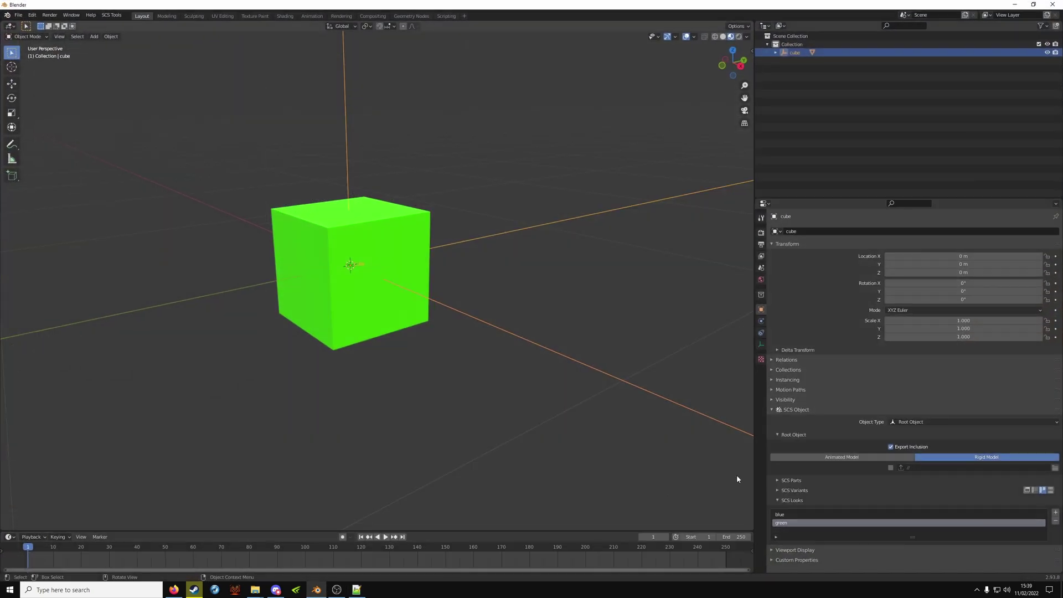
{"action": "left_click", "coordinate": [790, 517]}
{"action": "left_click", "coordinate": [356, 589]}
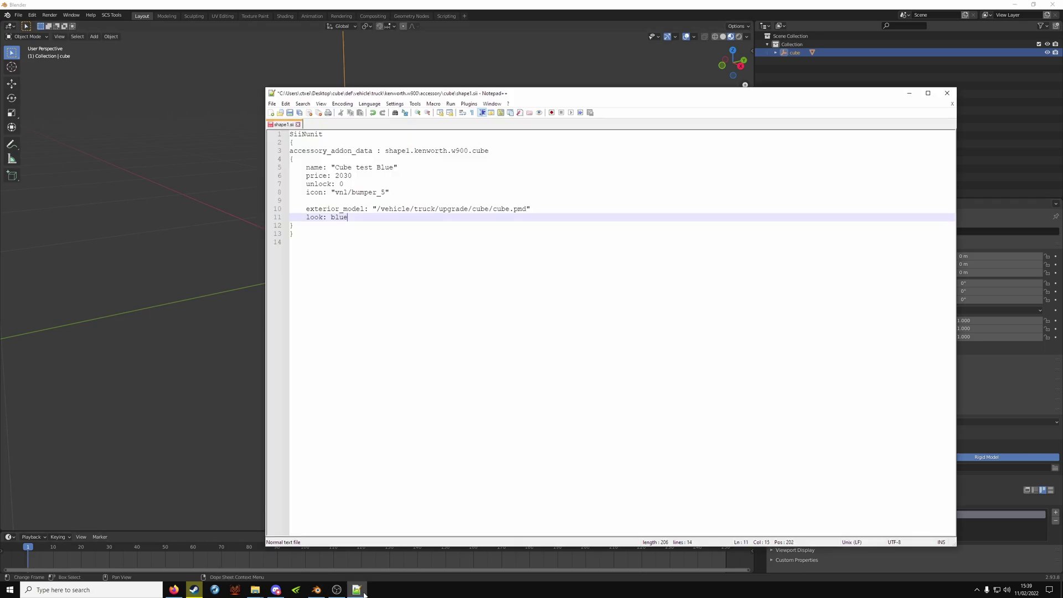
Save shape1.sii with its look entry and close Notepad++.
{"action": "left_click_drag", "start_coordinate": [343, 220], "coordinate": [311, 217]}
{"action": "left_click", "coordinate": [334, 298]}
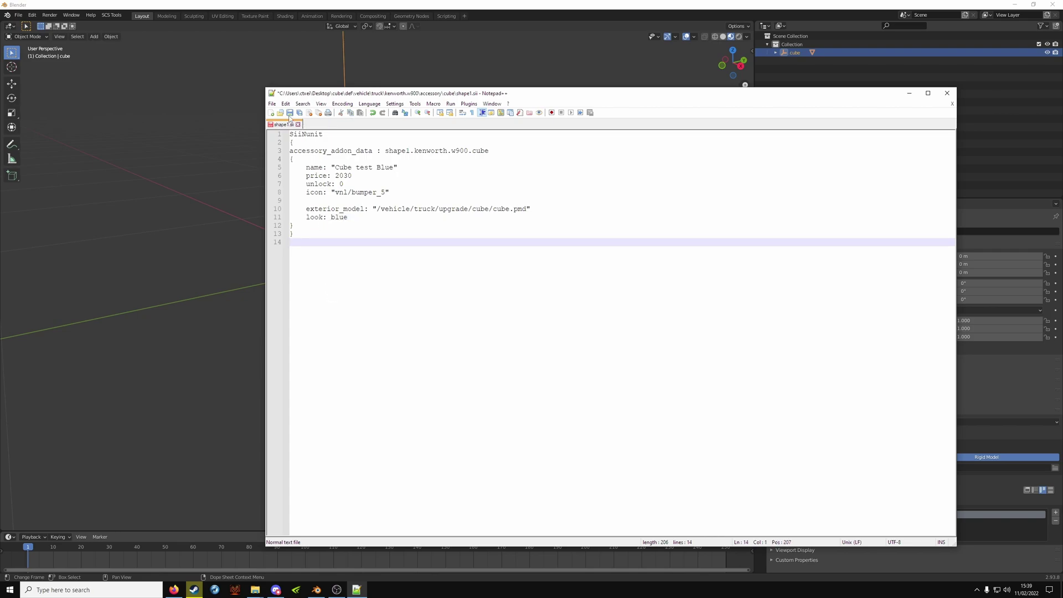
{"action": "left_click", "coordinate": [290, 113]}
{"action": "left_click", "coordinate": [942, 95]}
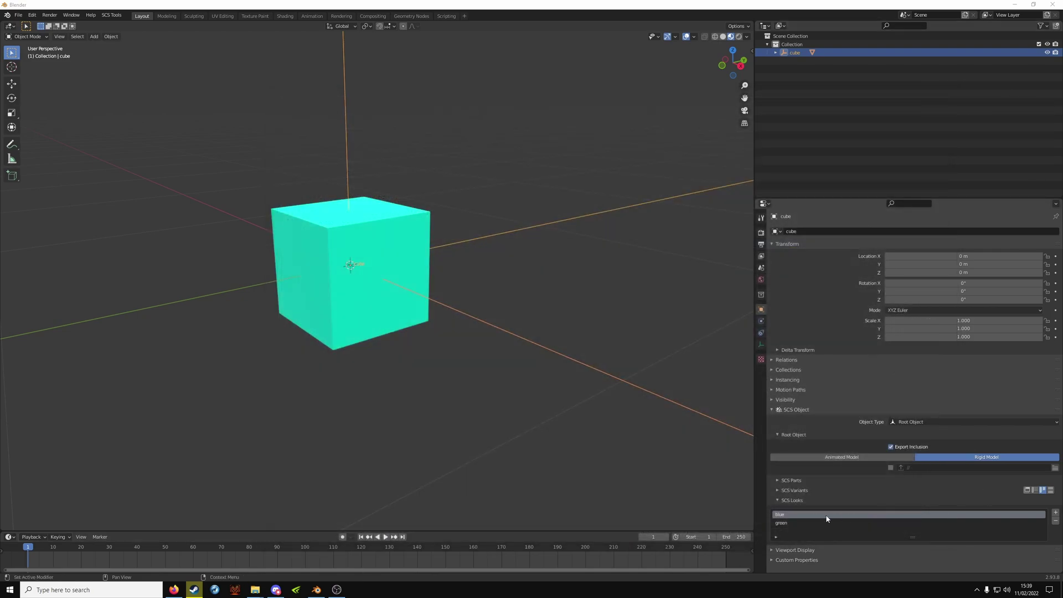
Activate the green look in Blender and open the mod's def/vehicle/truck/kenworth.w900/accessory/cube folder in File Explorer.
{"action": "left_click", "coordinate": [781, 522]}
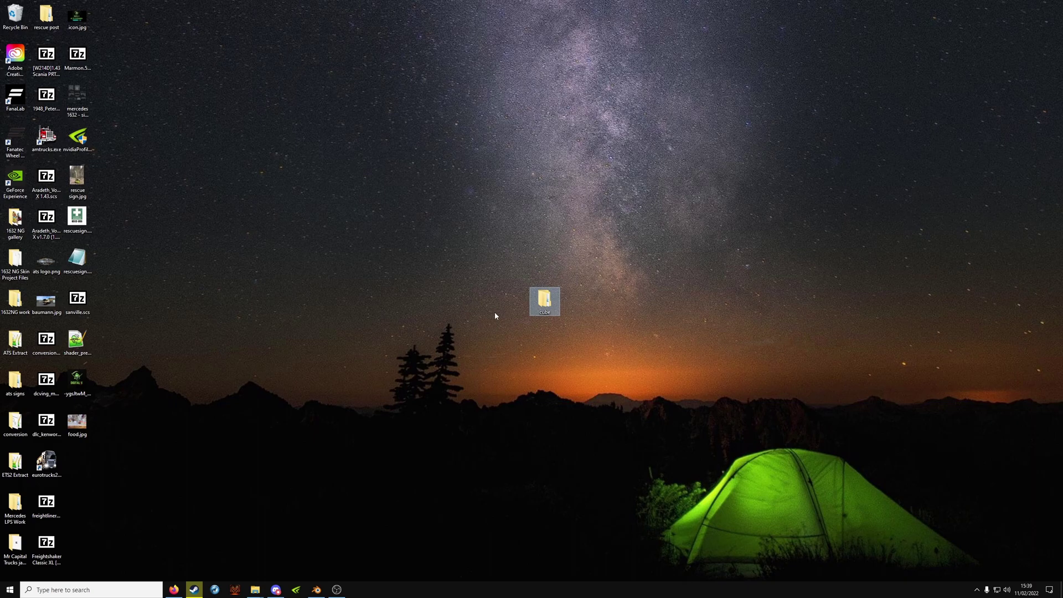
{"action": "mouse_move", "coordinate": [255, 589]}
{"action": "left_click", "coordinate": [288, 548]}
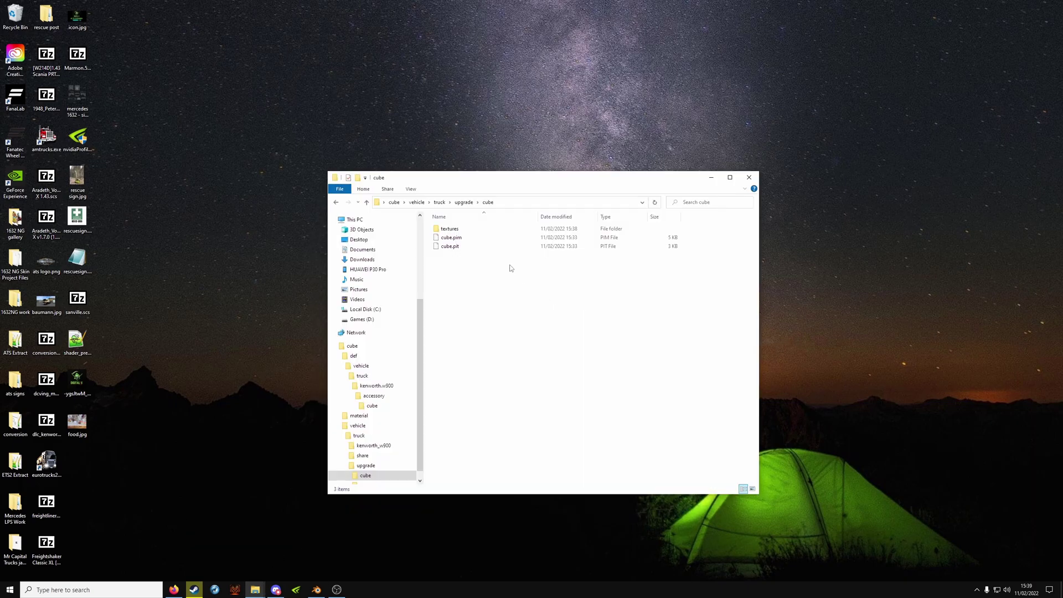
{"action": "left_click", "coordinate": [394, 202]}
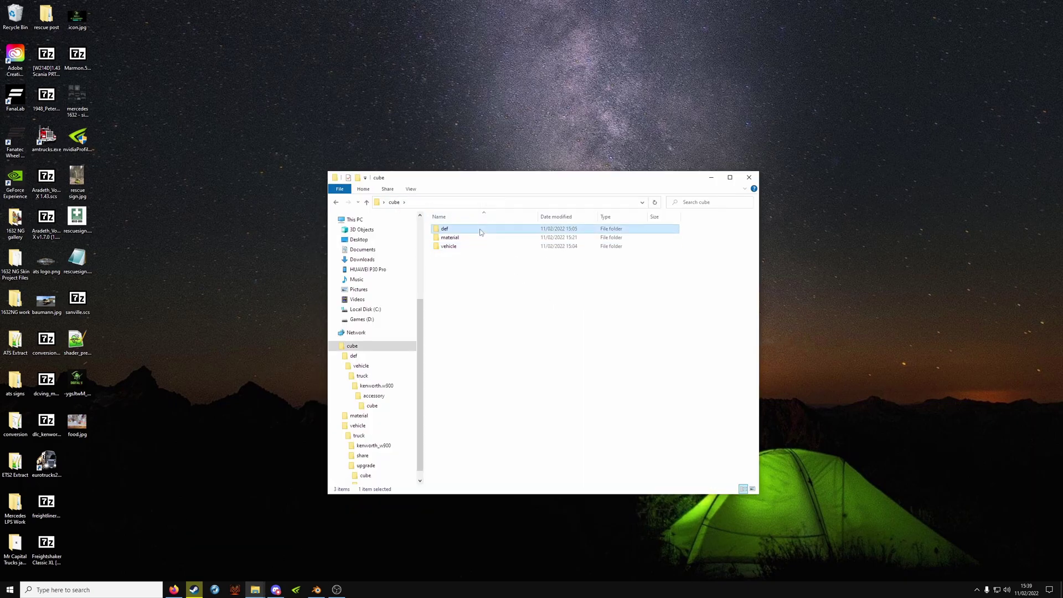
{"action": "double_click", "coordinate": [481, 229]}
{"action": "left_click", "coordinate": [480, 232]}
{"action": "double_click", "coordinate": [480, 229]}
{"action": "double_click", "coordinate": [481, 229]}
{"action": "double_click", "coordinate": [481, 230]}
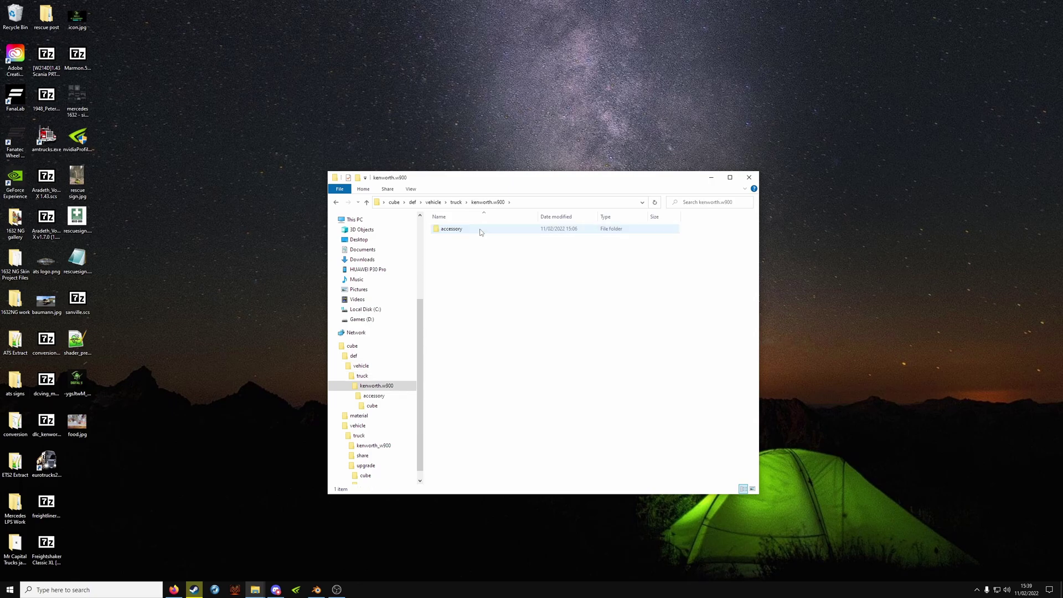
{"action": "double_click", "coordinate": [481, 230]}
{"action": "double_click", "coordinate": [481, 230]}
{"action": "left_click", "coordinate": [481, 230]}
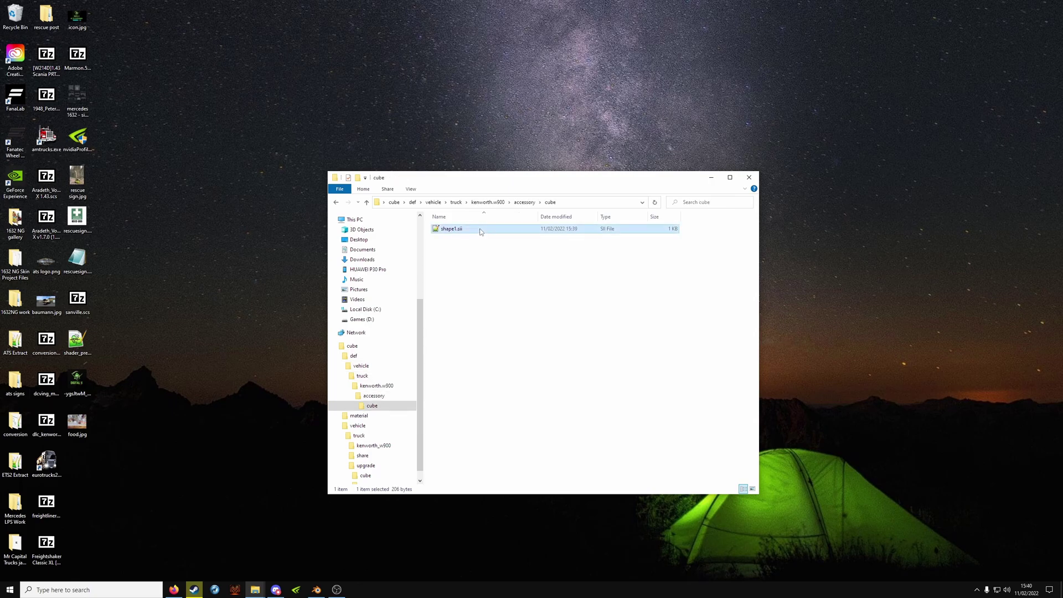
Duplicate shape1.sii in the accessory cube folder and rename the copy shape2.
{"action": "key", "text": "ctrl+c"}
{"action": "key", "text": "ctrl+v"}
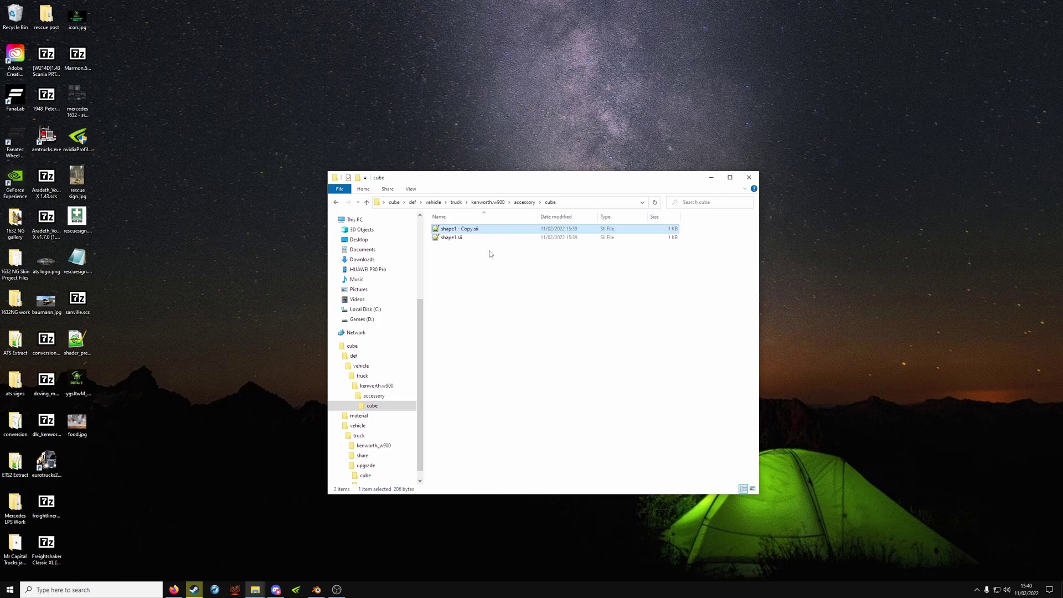
{"action": "key", "text": "F2"}
{"action": "type", "text": "shape2"}
{"action": "key", "text": "Return"}
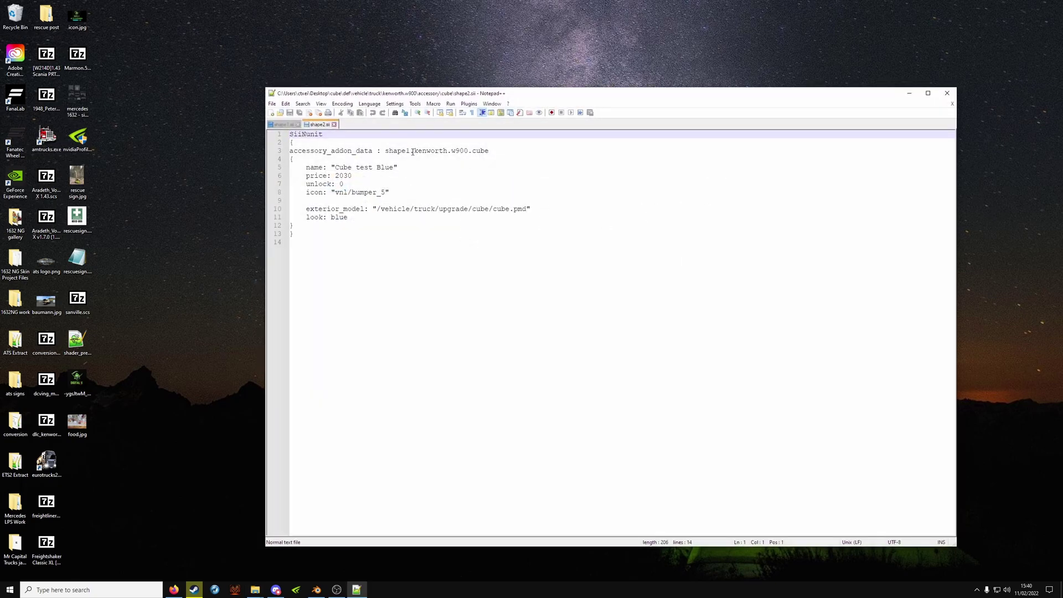
Open shape2.sii in Notepad++ and change its accessory_addon_data identifier to shape2.kenworth.w900.cube.
{"action": "left_click", "coordinate": [411, 151]}
{"action": "key", "text": "BackSpace"}
{"action": "type", "text": "2"}
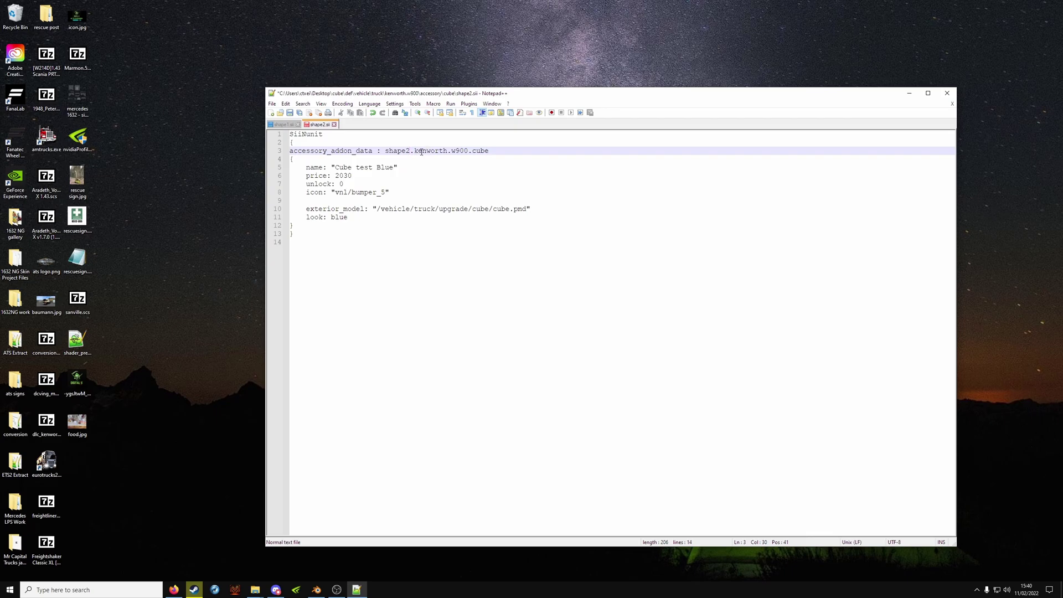
Change the accessory's name entry in shape2.sii to "Cube test Green".
{"action": "left_click", "coordinate": [395, 168]}
{"action": "key", "text": "BackSpace"}
{"action": "key", "text": "BackSpace"}
{"action": "key", "text": "BackSpace"}
{"action": "key", "text": "BackSpace"}
{"action": "type", "text": "G"}
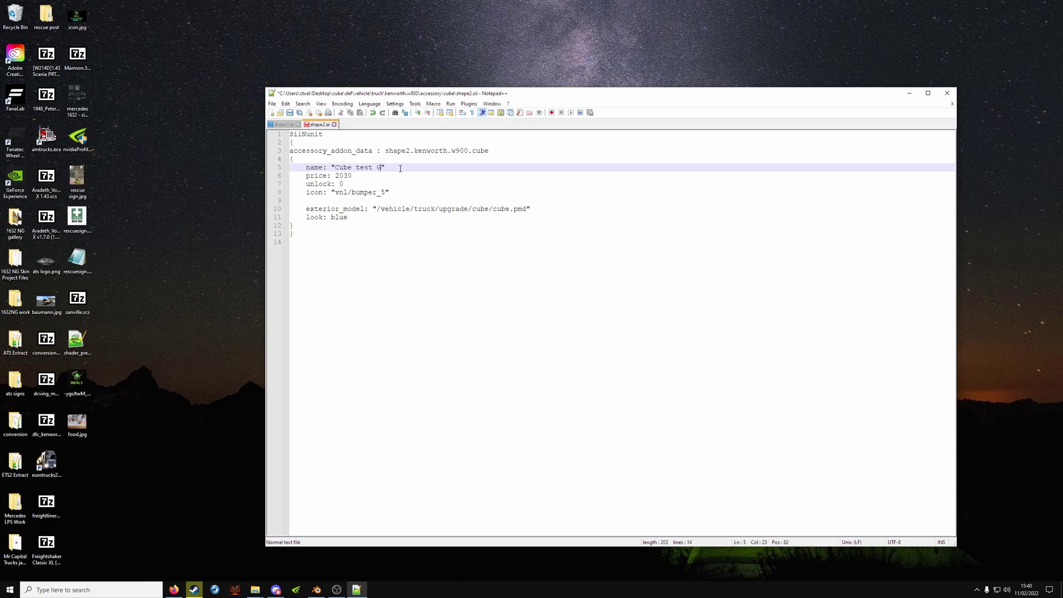
{"action": "type", "text": "reen"}
Set the look entry in shape2.sii to green, save the file and close shape1.sii.
{"action": "left_click", "coordinate": [355, 218]}
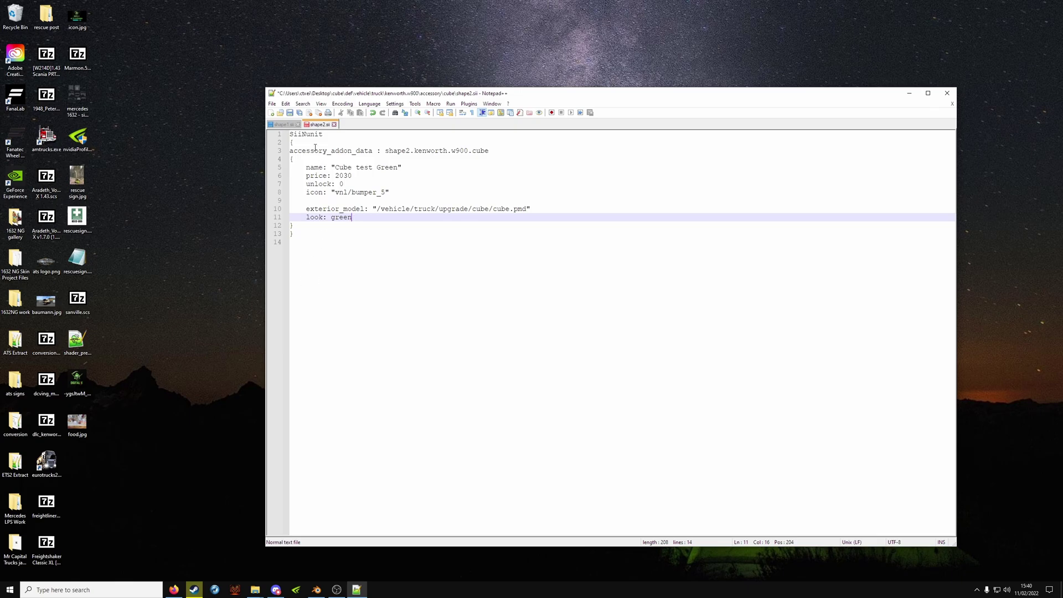
{"action": "left_click", "coordinate": [298, 125]}
{"action": "left_click", "coordinate": [290, 113]}
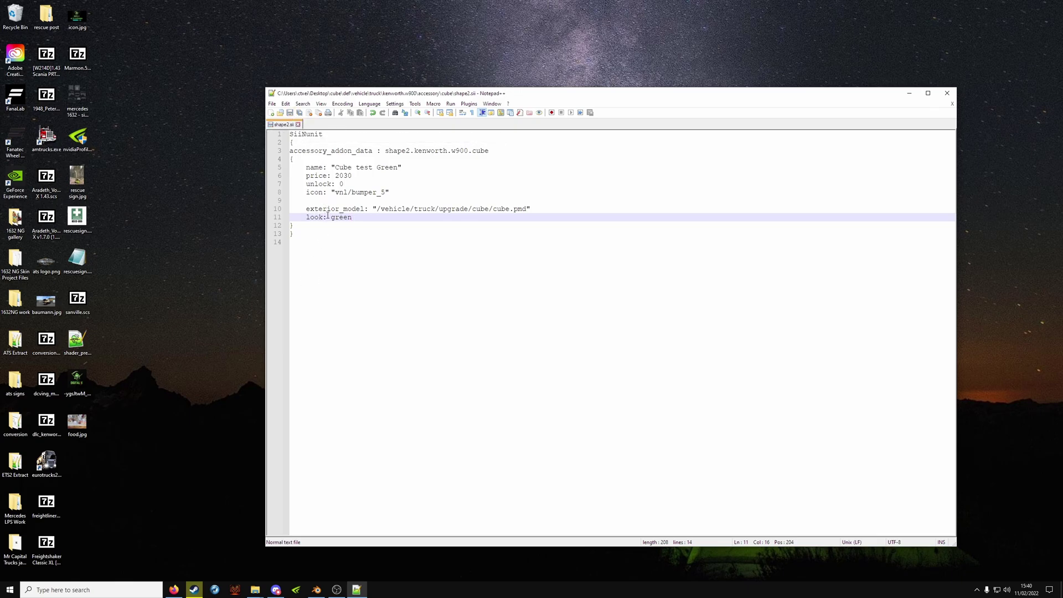
Compare the look entry in shape2.sii with the green look's name in Blender and close Notepad++.
{"action": "left_click", "coordinate": [316, 589]}
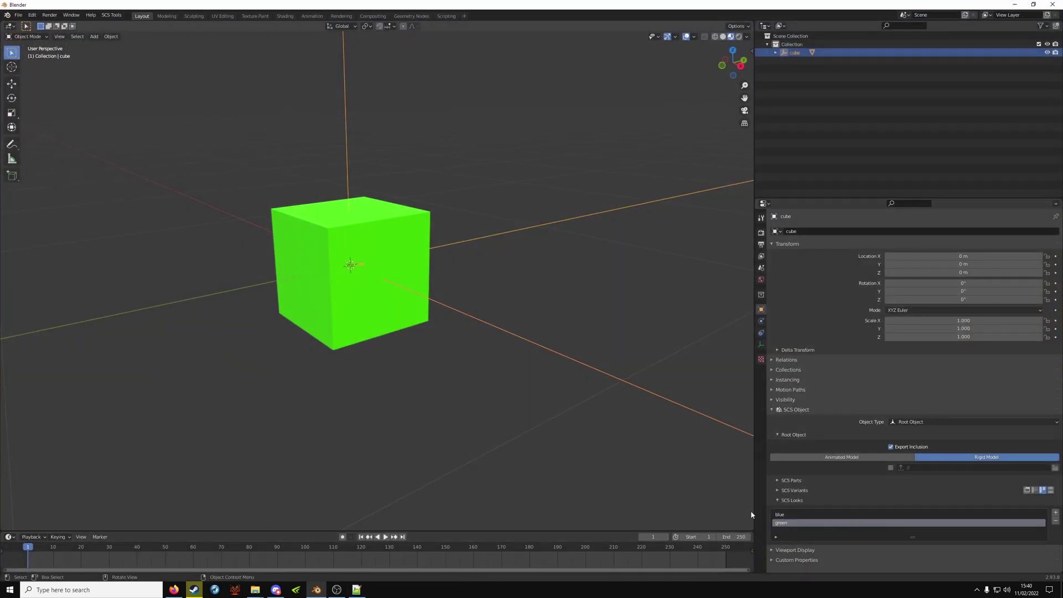
{"action": "key", "text": "super+d"}
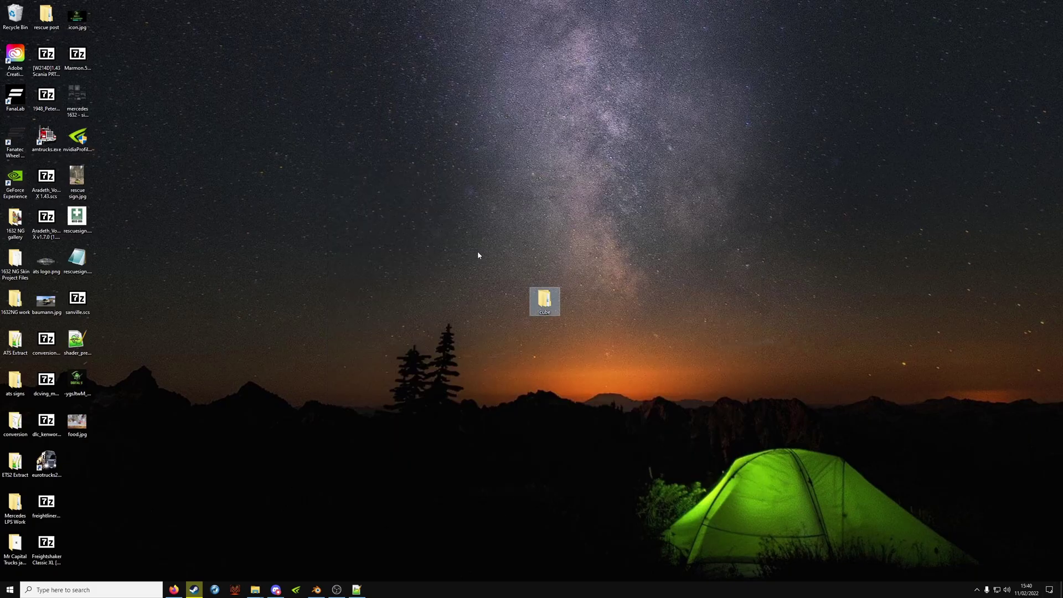
{"action": "left_click", "coordinate": [357, 589]}
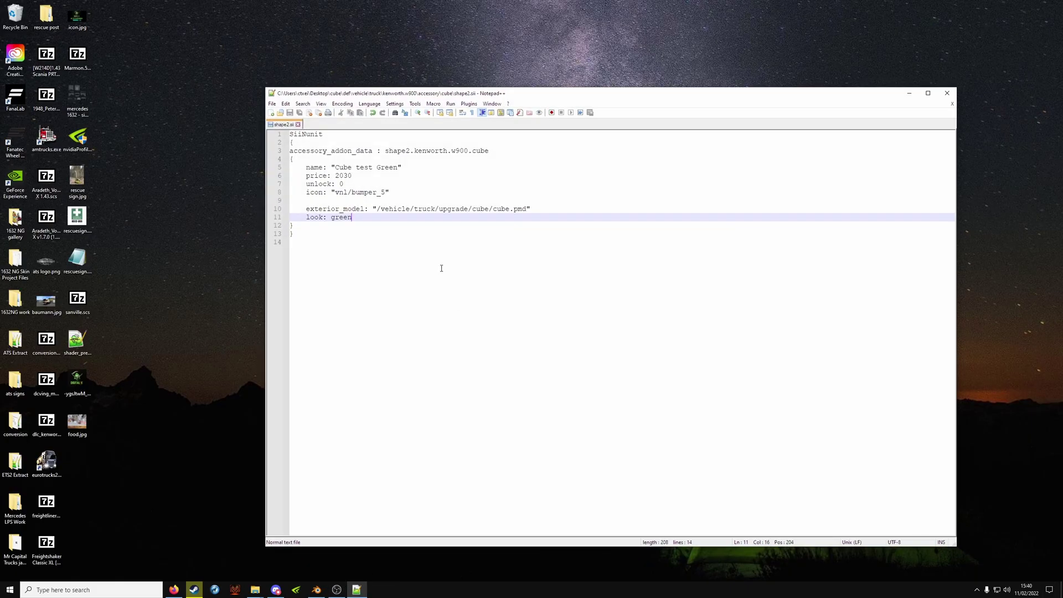
{"action": "left_click", "coordinate": [947, 93]}
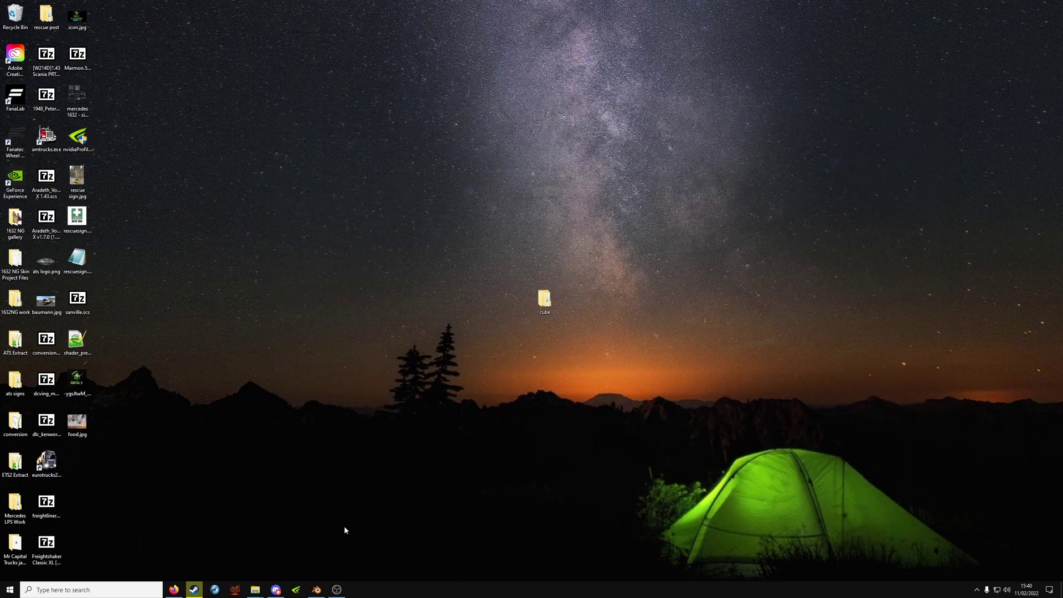
In Blender, set the SCS default export path to the mod's vehicle/truck/upgrade/cube folder and export the selected cube.
{"action": "left_click", "coordinate": [337, 589]}
{"action": "left_click", "coordinate": [336, 589]}
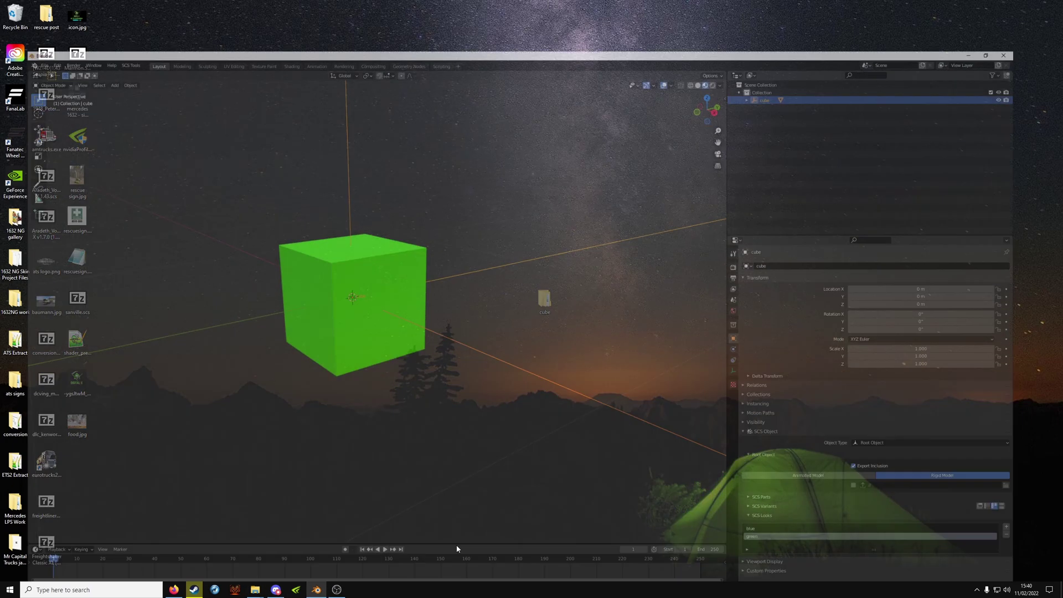
{"action": "scroll", "coordinate": [692, 293], "scroll_direction": "down", "scroll_amount": 7}
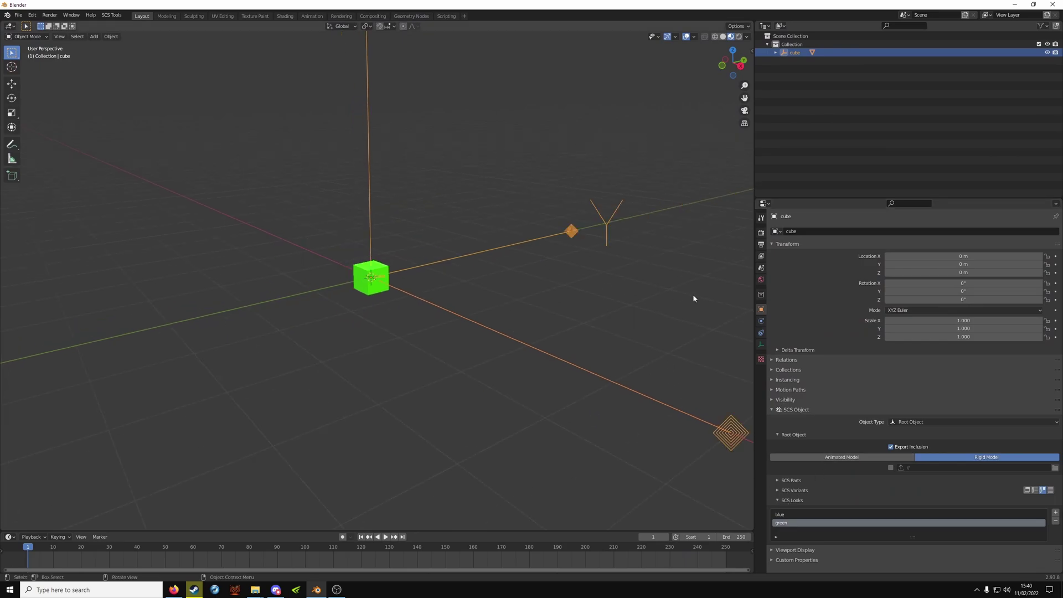
{"action": "left_click", "coordinate": [761, 246]}
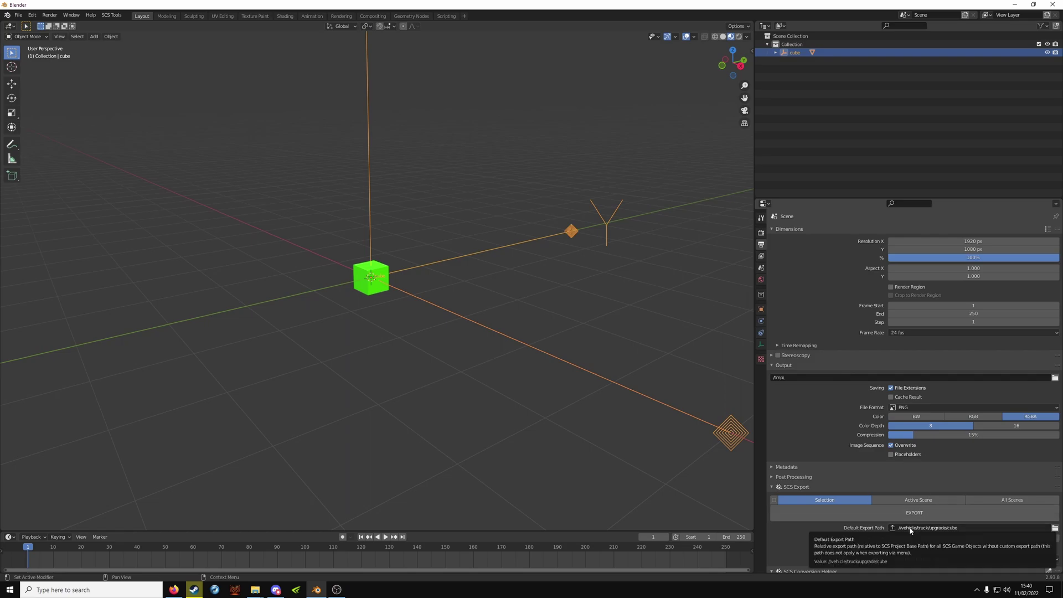
{"action": "left_click", "coordinate": [1054, 528]}
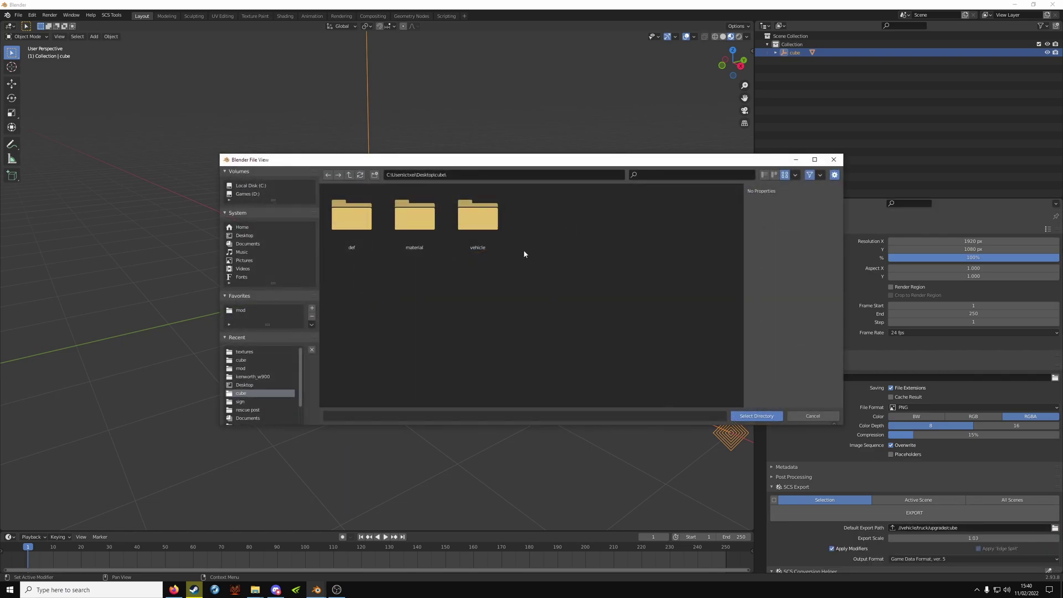
{"action": "double_click", "coordinate": [478, 217]}
{"action": "double_click", "coordinate": [350, 217]}
{"action": "double_click", "coordinate": [479, 221]}
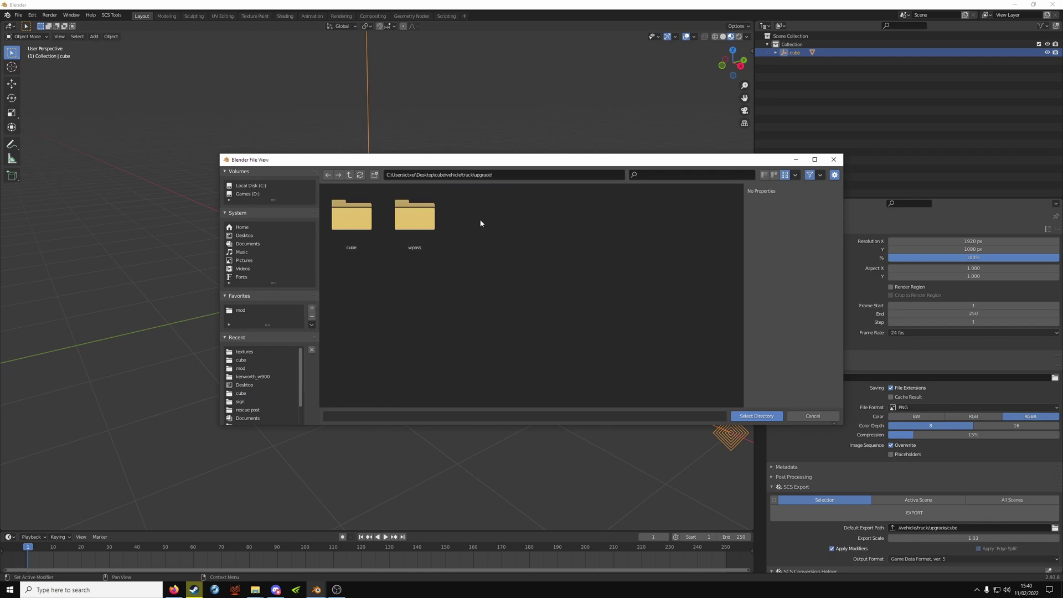
{"action": "double_click", "coordinate": [353, 219]}
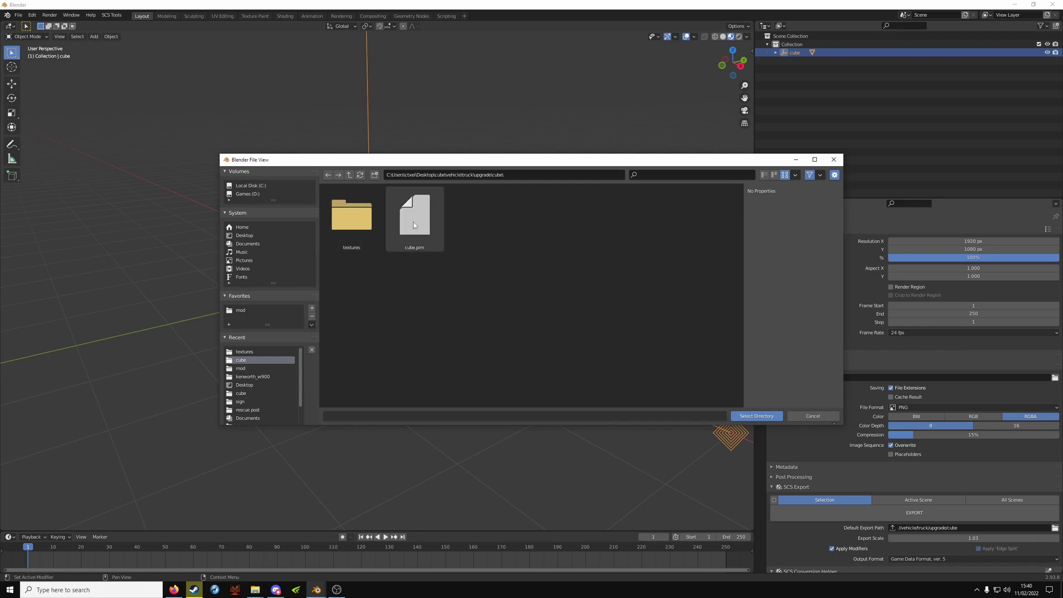
{"action": "left_click", "coordinate": [756, 415]}
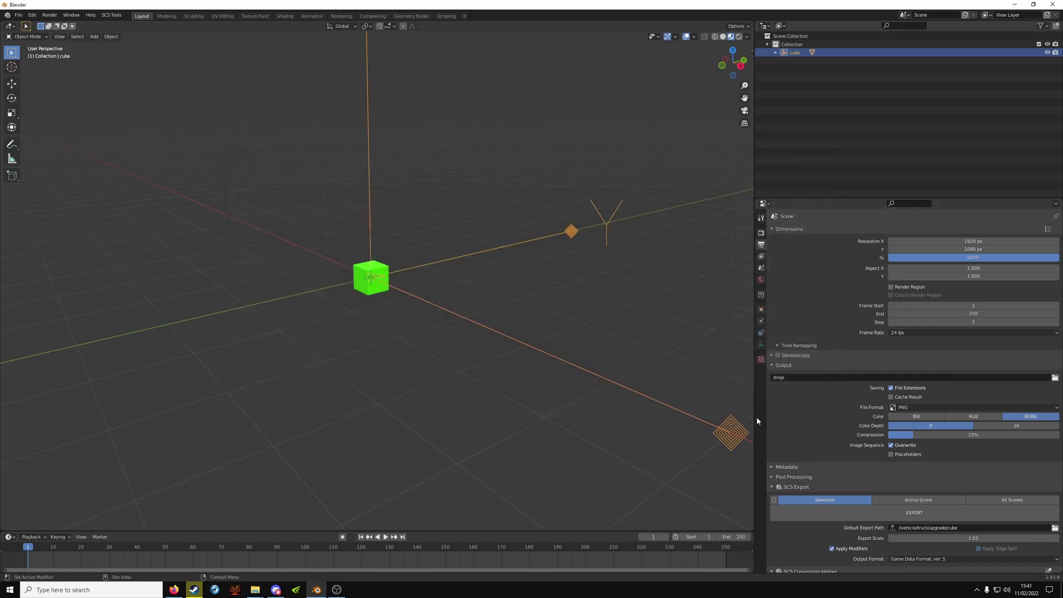
{"action": "left_click", "coordinate": [934, 512]}
Set the mod package destination to the American Truck Simulator mod folder, name the package cubetest and pack the mod.
{"action": "scroll", "coordinate": [933, 490], "scroll_direction": "down", "scroll_amount": 5}
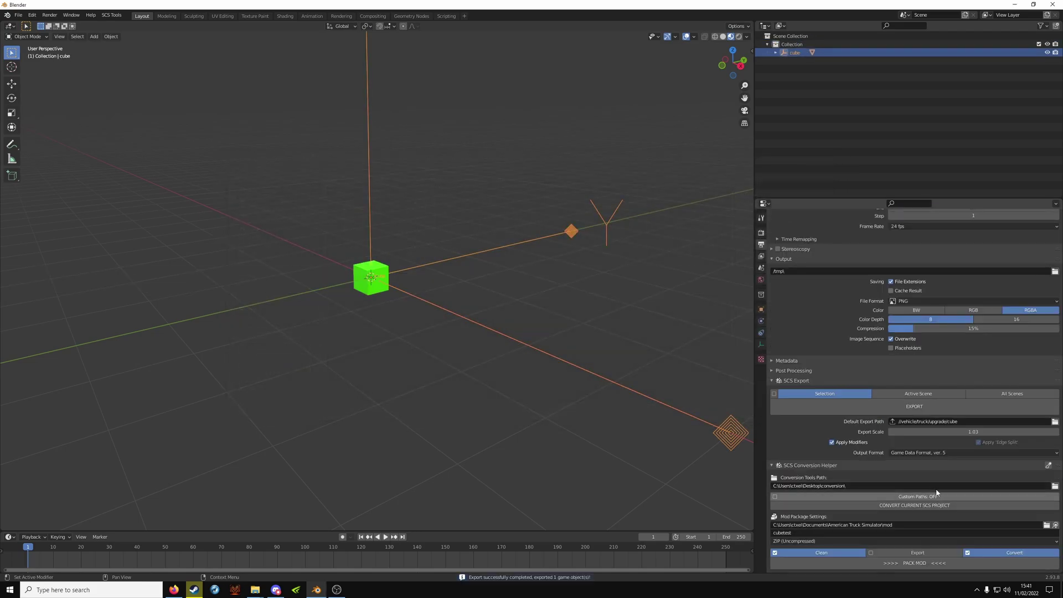
{"action": "left_click", "coordinate": [1055, 525]}
{"action": "left_click", "coordinate": [1022, 546]}
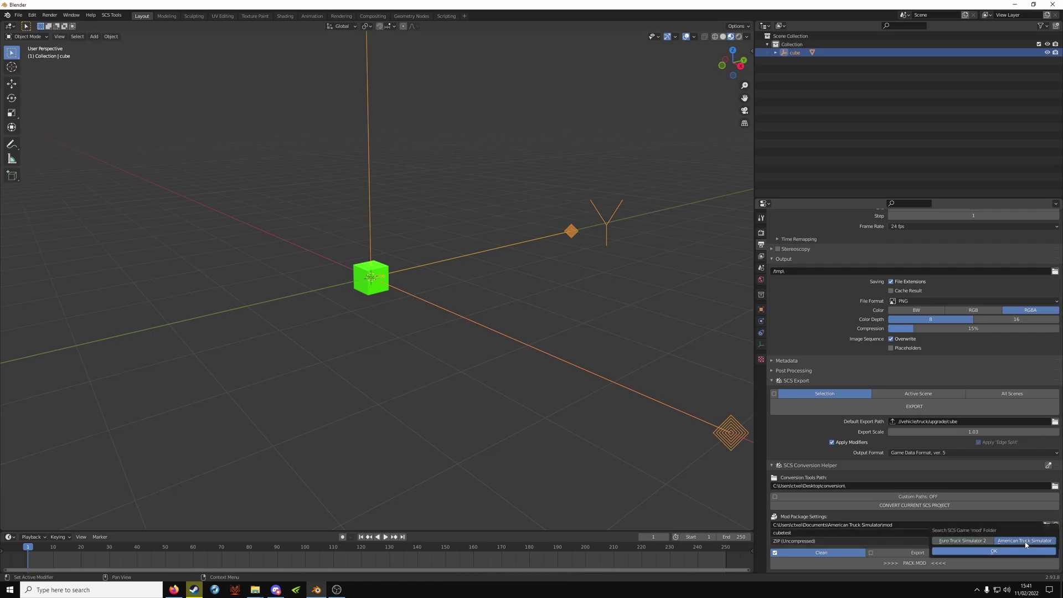
{"action": "left_click", "coordinate": [994, 551]}
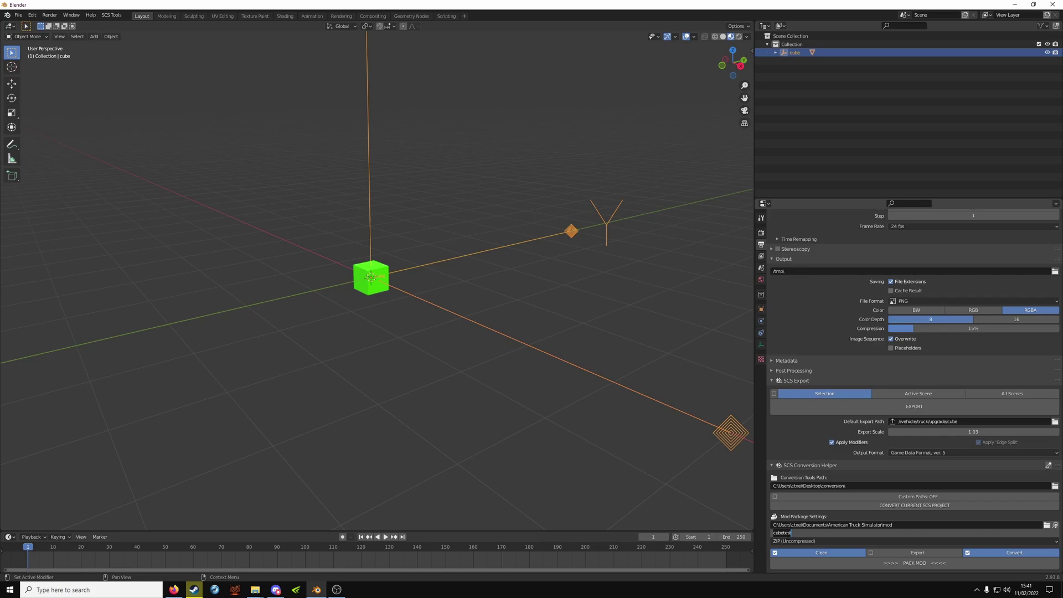
{"action": "type", "text": "t"}
{"action": "left_click", "coordinate": [920, 564]}
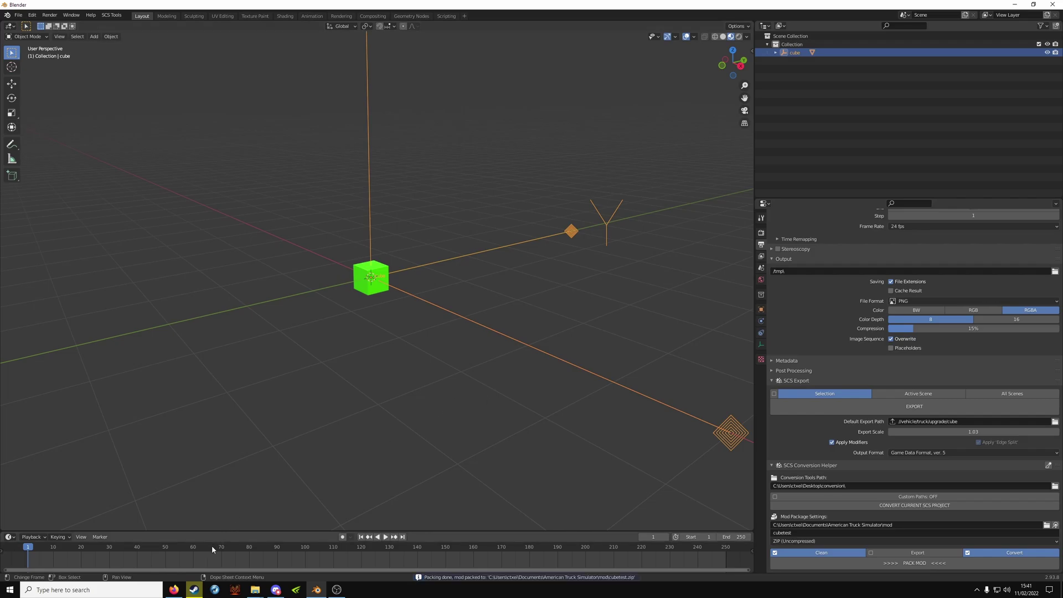
Launch American Truck Simulator from the Steam library and continue the game with the test profile.
{"action": "left_click", "coordinate": [194, 589]}
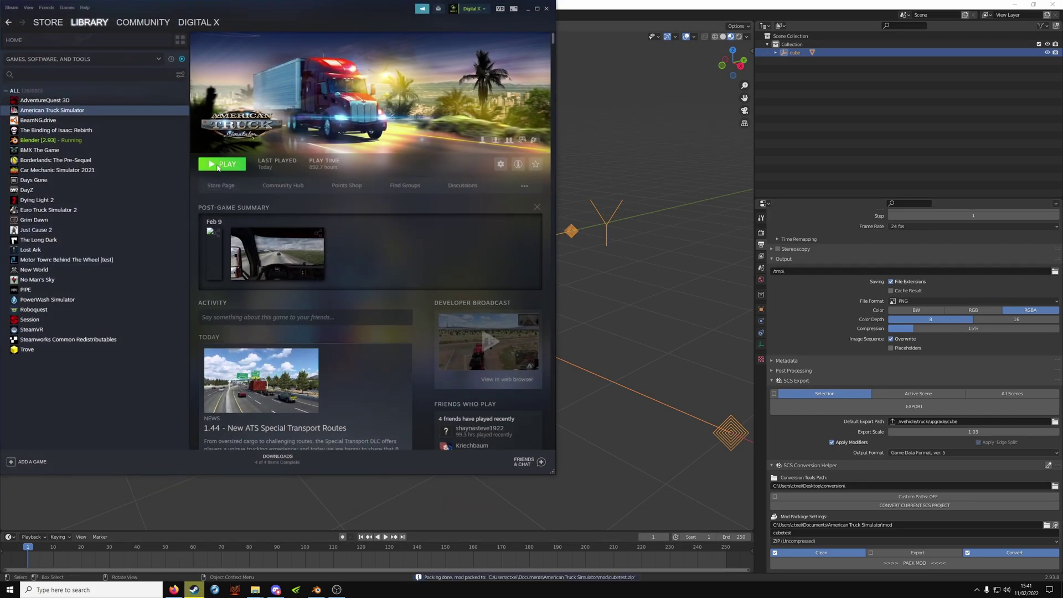
{"action": "left_click", "coordinate": [219, 165]}
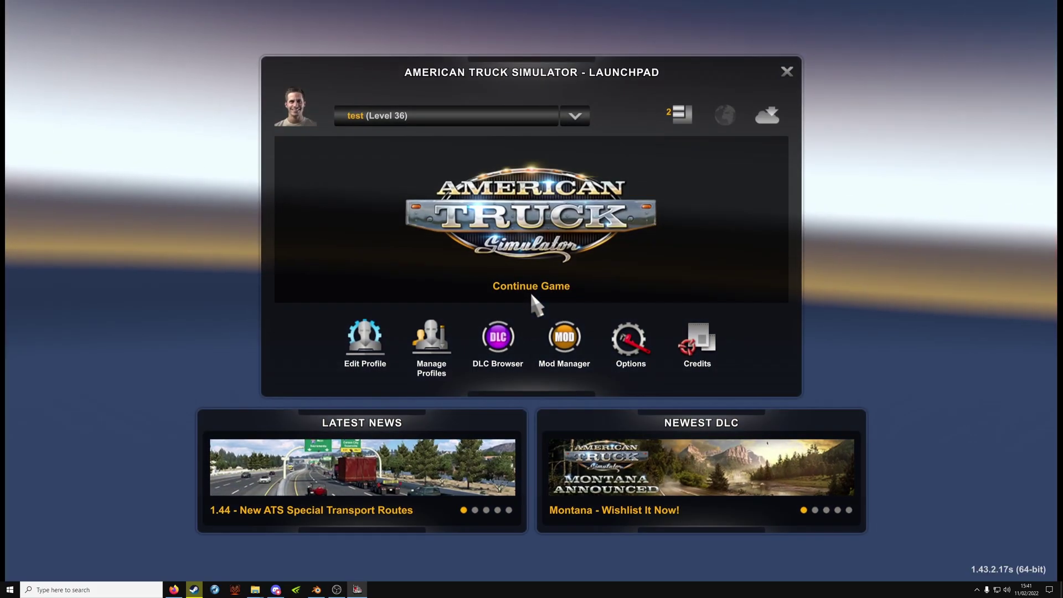
{"action": "left_click", "coordinate": [532, 294]}
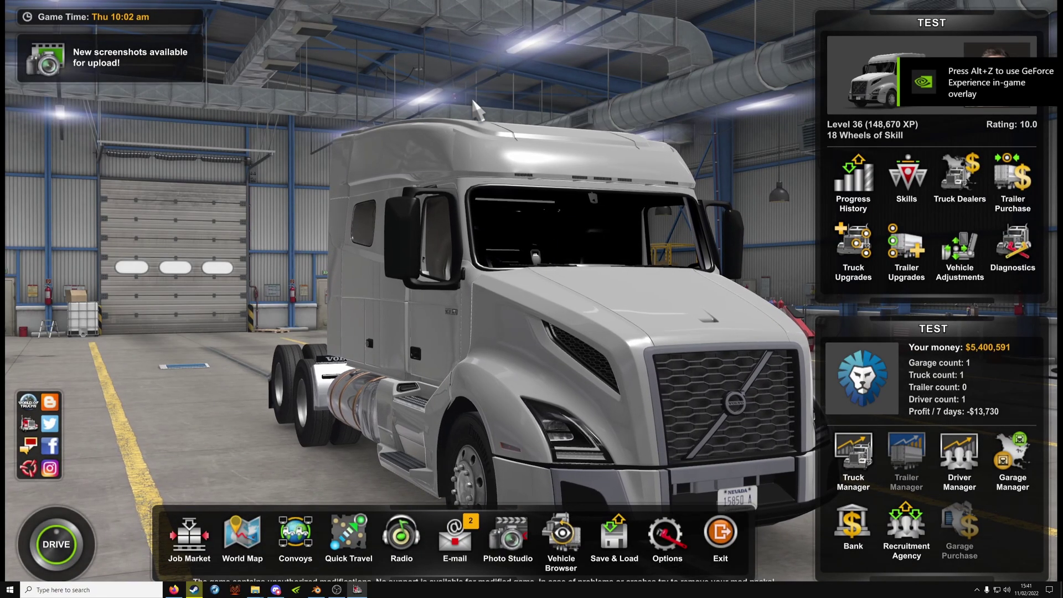
Open the truck browser from the vehicle browser and choose the Kenworth W900 truck design.
{"action": "left_click", "coordinate": [562, 535]}
{"action": "left_click", "coordinate": [419, 217]}
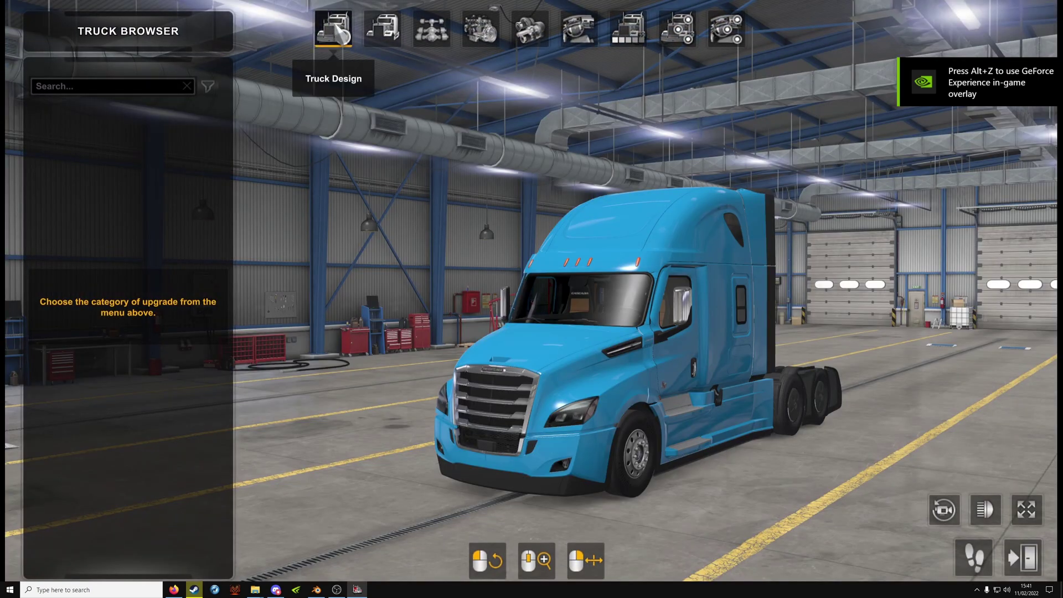
{"action": "left_click", "coordinate": [333, 39]}
{"action": "scroll", "coordinate": [154, 360], "scroll_direction": "down", "scroll_amount": 4}
{"action": "left_click", "coordinate": [130, 446]}
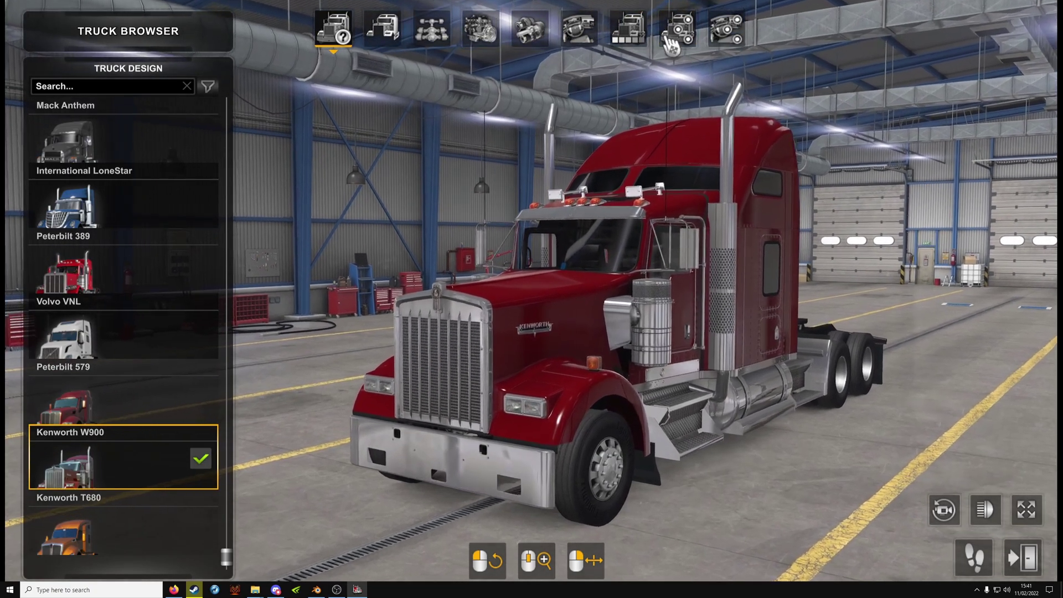
Fit the Cube test Blue accessory on the truck's grille mounting point, and replace it with Cube test Green.
{"action": "left_click", "coordinate": [676, 29]}
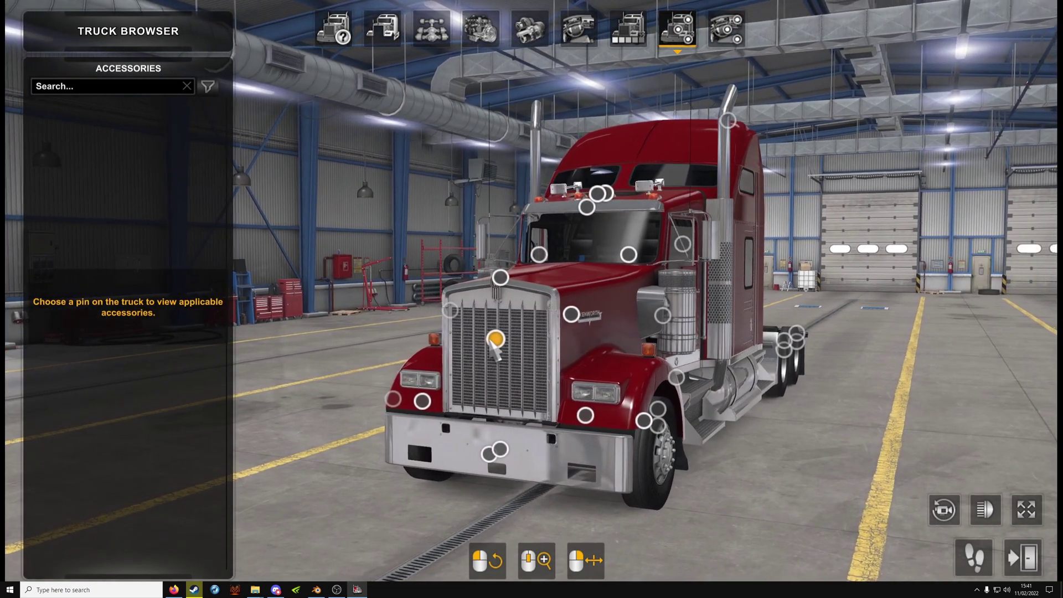
{"action": "left_click", "coordinate": [496, 339]}
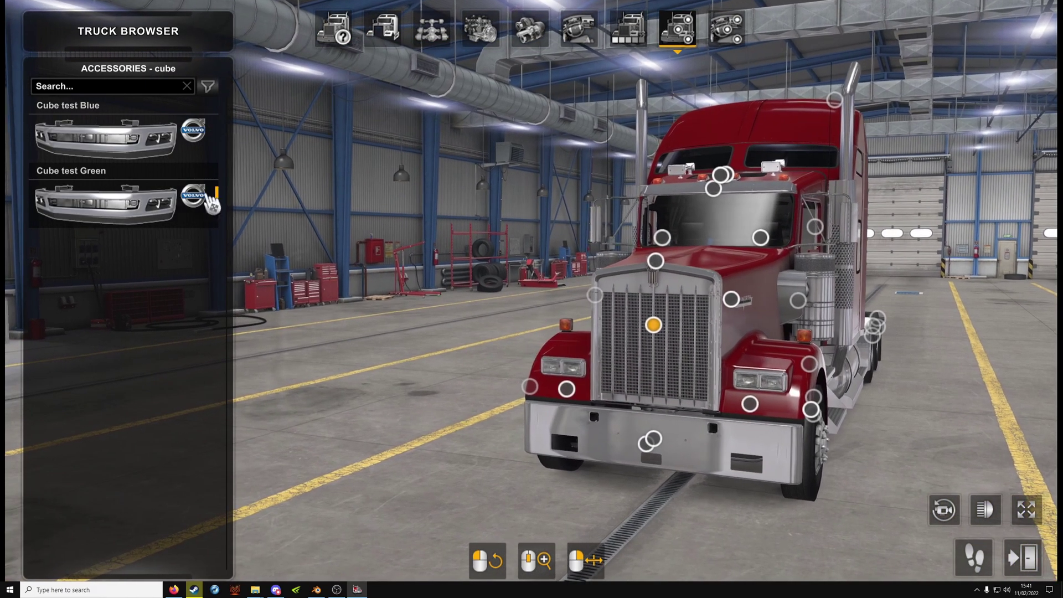
{"action": "left_click", "coordinate": [127, 130]}
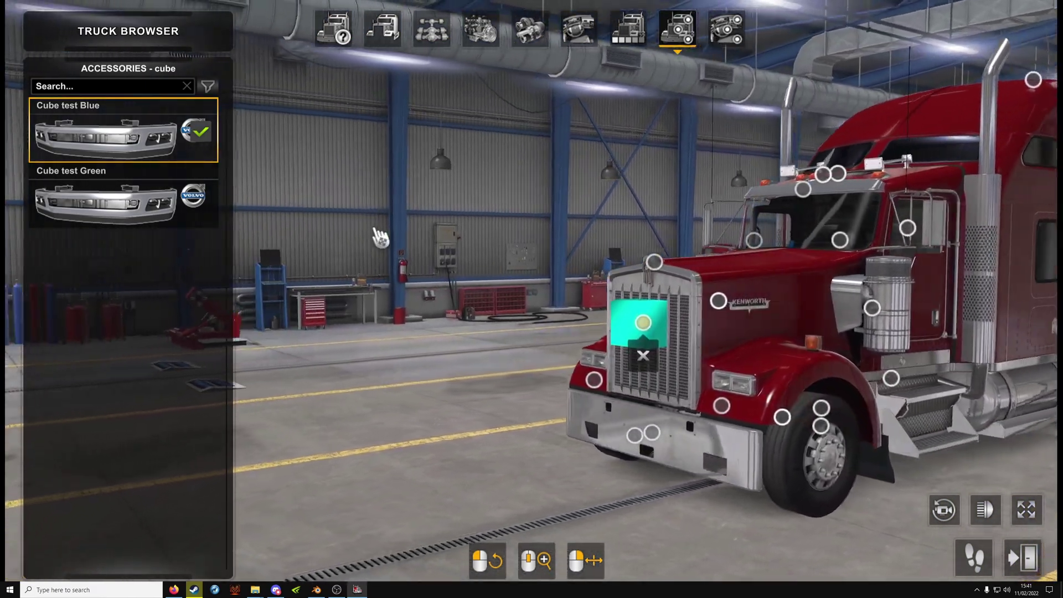
{"action": "left_click", "coordinate": [129, 221]}
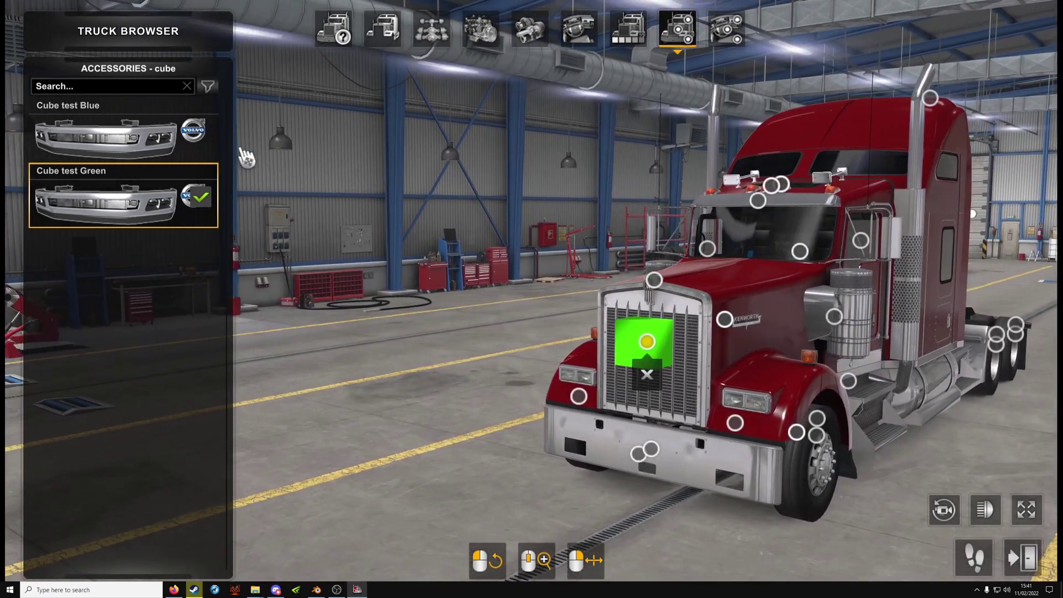
Alternate the grille accessory between Cube test Blue and Cube test Green to compare them, leaving Cube test Blue fitted.
{"action": "left_click", "coordinate": [128, 136]}
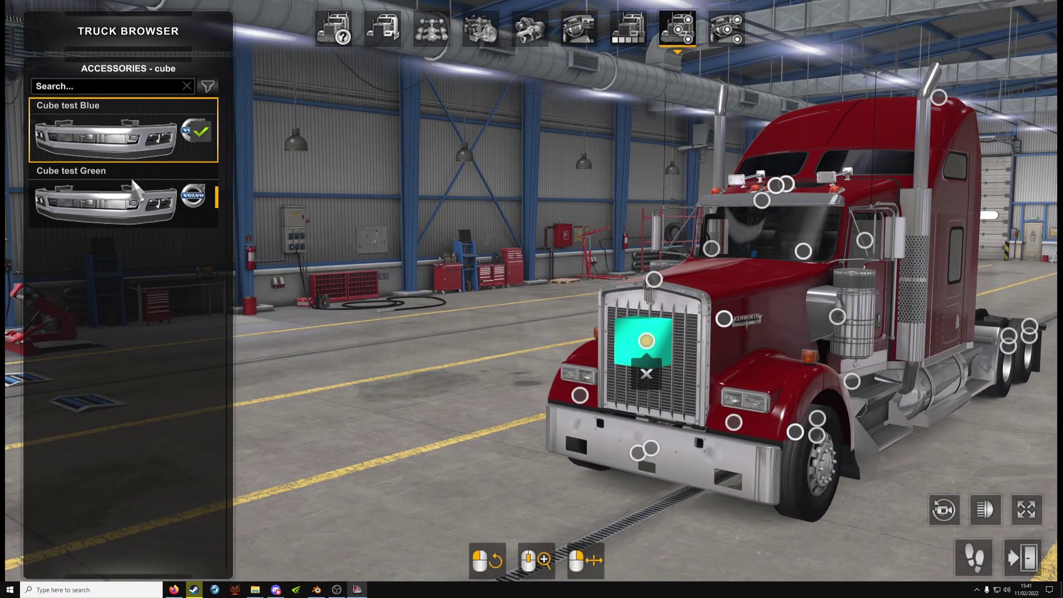
{"action": "left_click", "coordinate": [139, 176]}
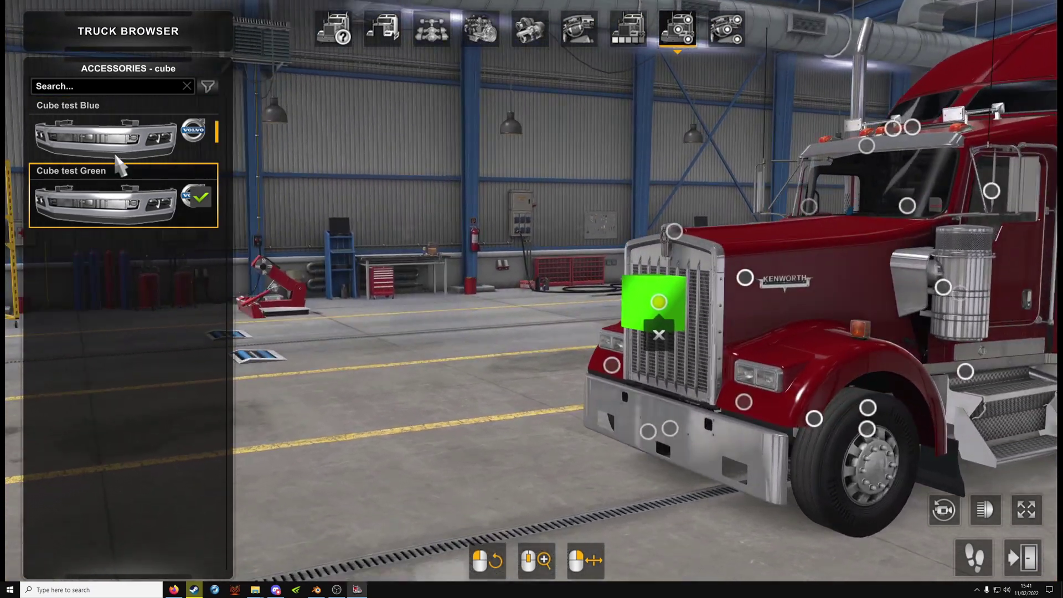
{"action": "left_click", "coordinate": [105, 147]}
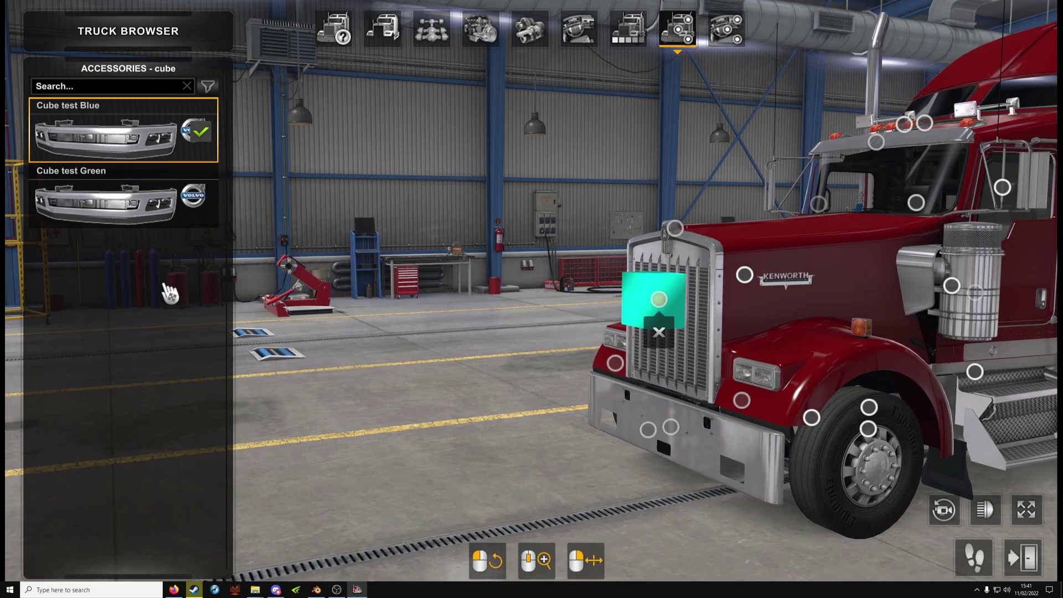
{"action": "left_click", "coordinate": [144, 197]}
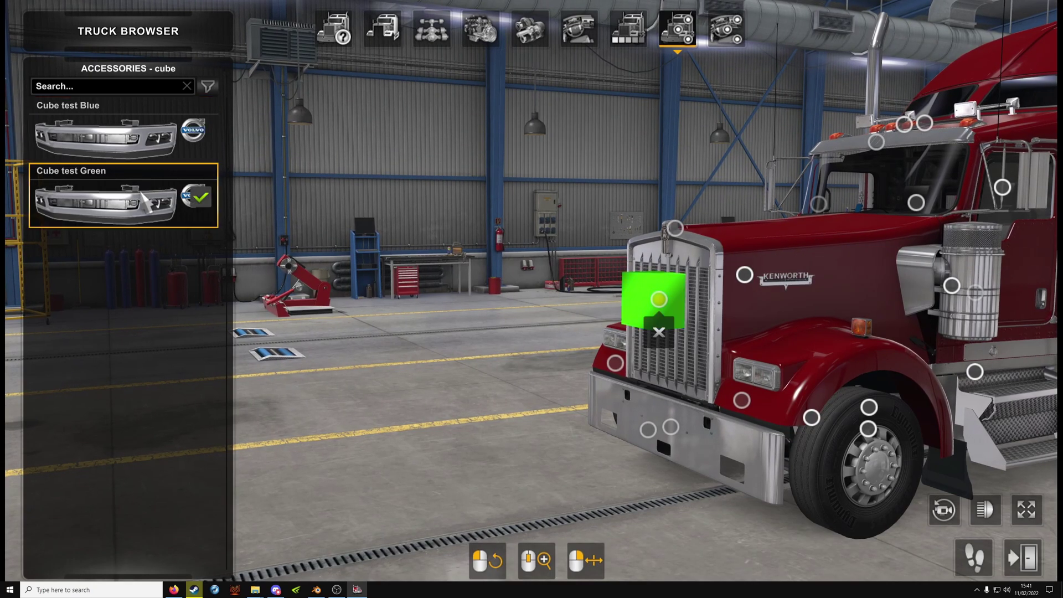
{"action": "left_click", "coordinate": [166, 119]}
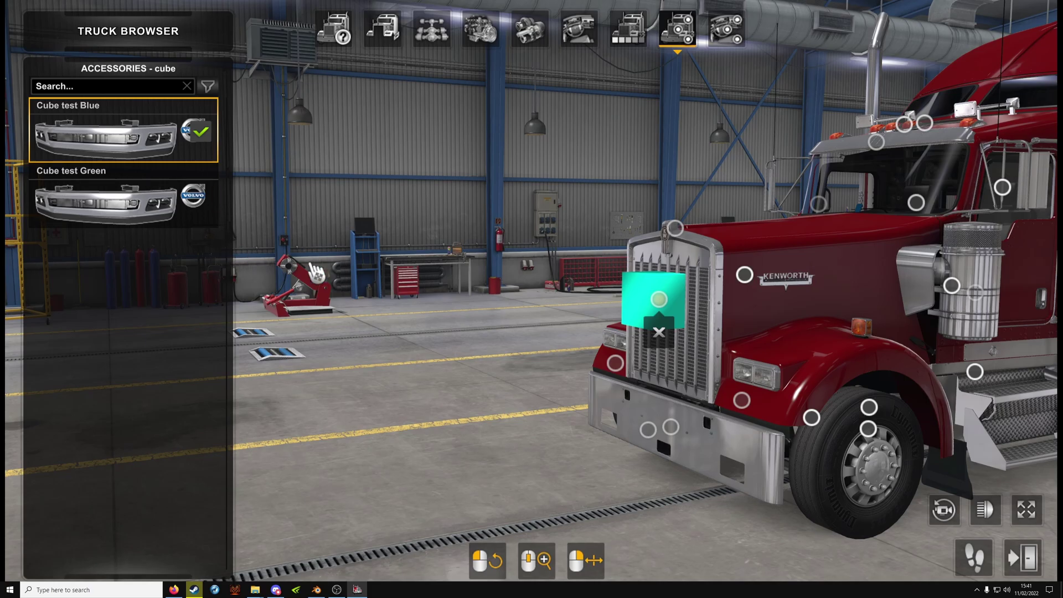
{"action": "left_click_drag", "start_coordinate": [317, 273], "coordinate": [486, 270]}
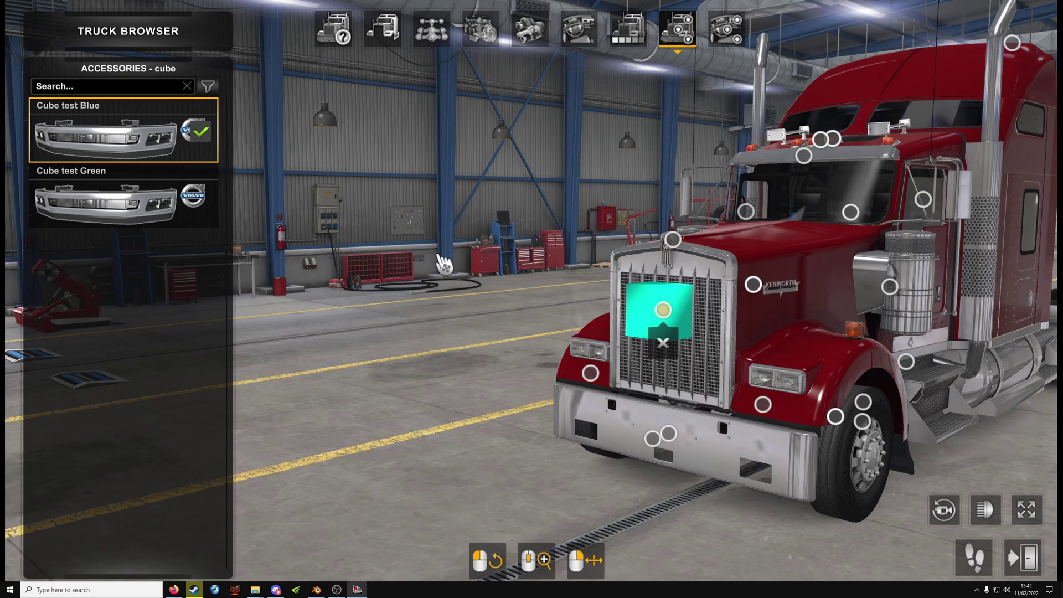
Leave the truck browser, quit American Truck Simulator and return to Blender.
{"action": "key", "text": "Escape"}
{"action": "key", "text": "Escape"}
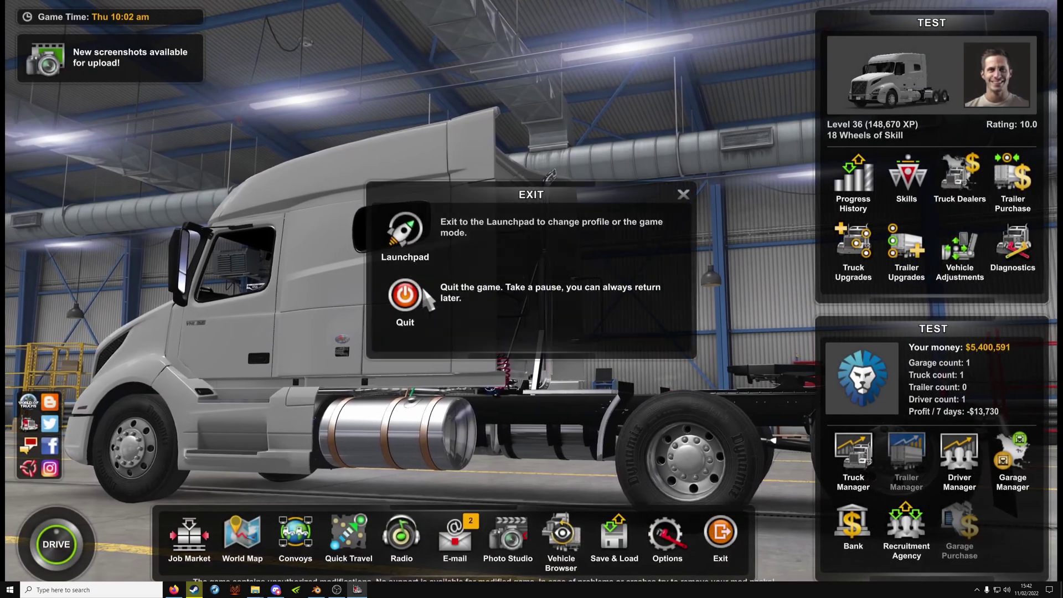
{"action": "left_click", "coordinate": [424, 290]}
{"action": "left_click", "coordinate": [497, 389]}
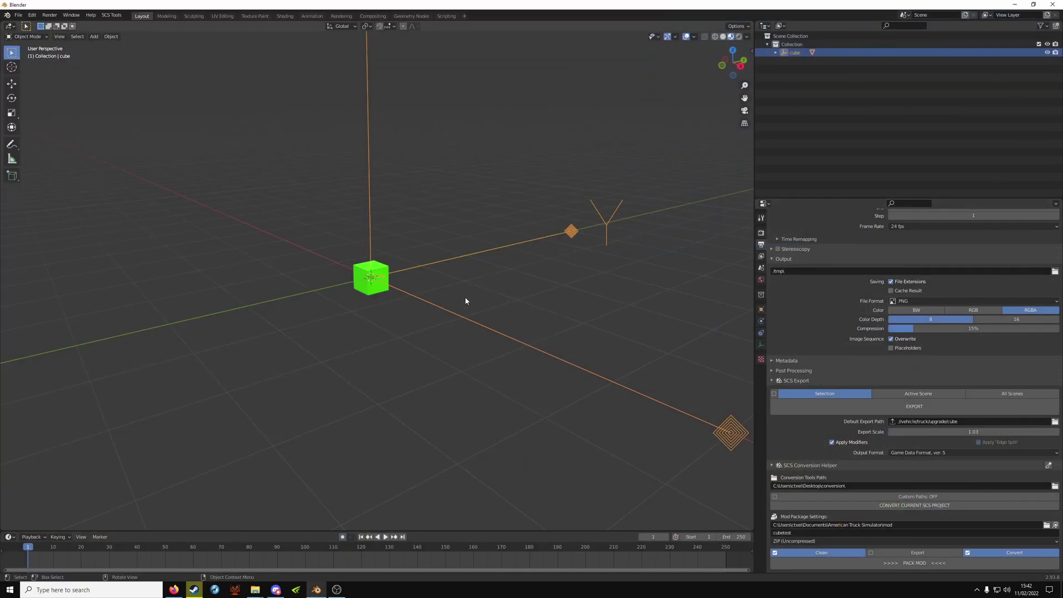
Show the cube root's object properties, collapse its SCS Looks and expand its SCS Variants.
{"action": "scroll", "coordinate": [425, 325], "scroll_direction": "up", "scroll_amount": 8}
{"action": "middle_click_drag", "start_coordinate": [425, 326], "coordinate": [425, 376], "text": "shift"}
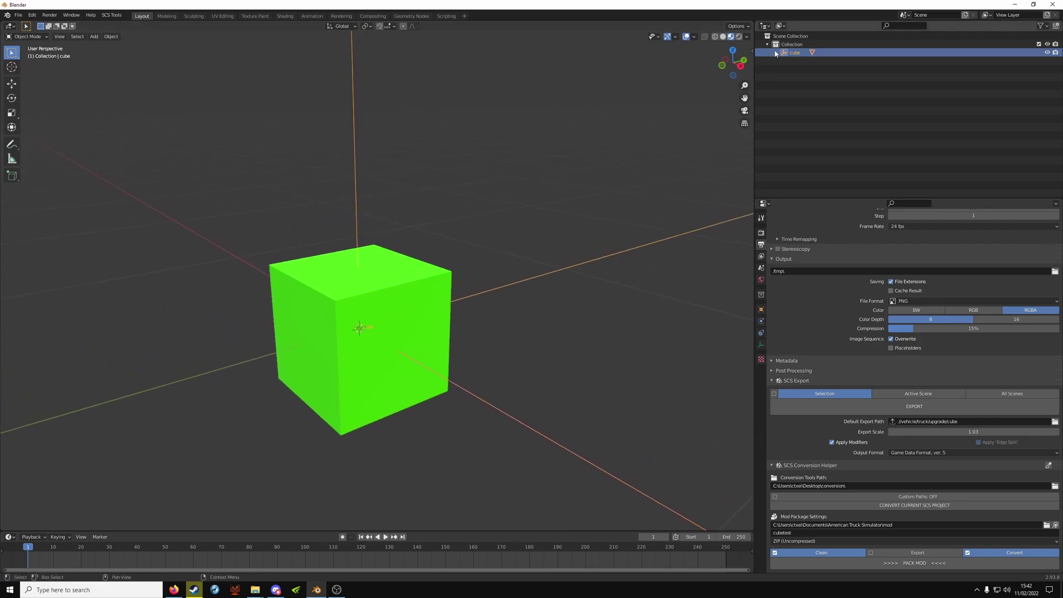
{"action": "left_click", "coordinate": [760, 309]}
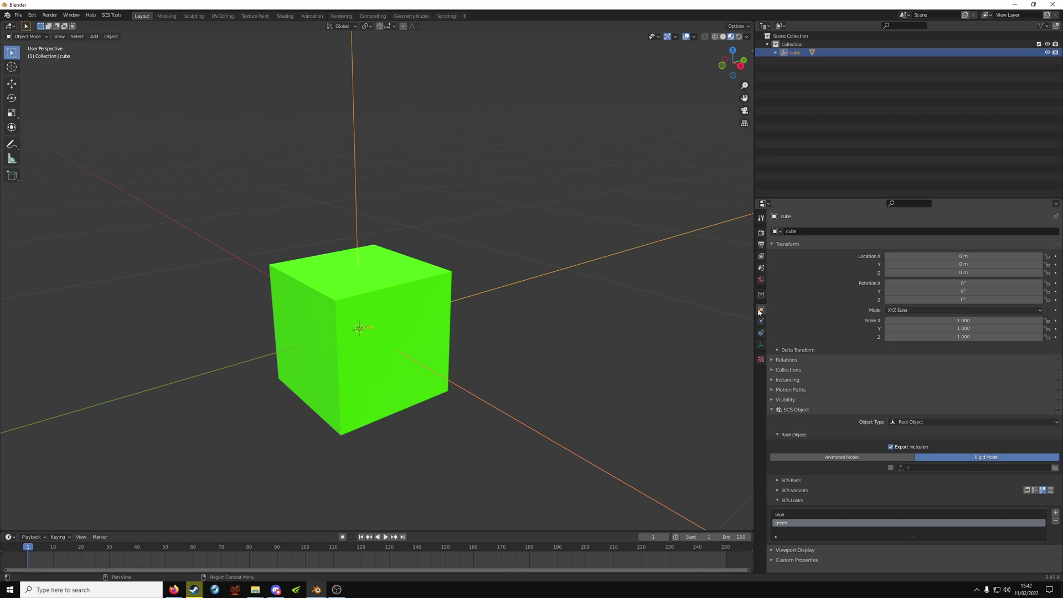
{"action": "left_click", "coordinate": [780, 500]}
{"action": "left_click", "coordinate": [786, 490]}
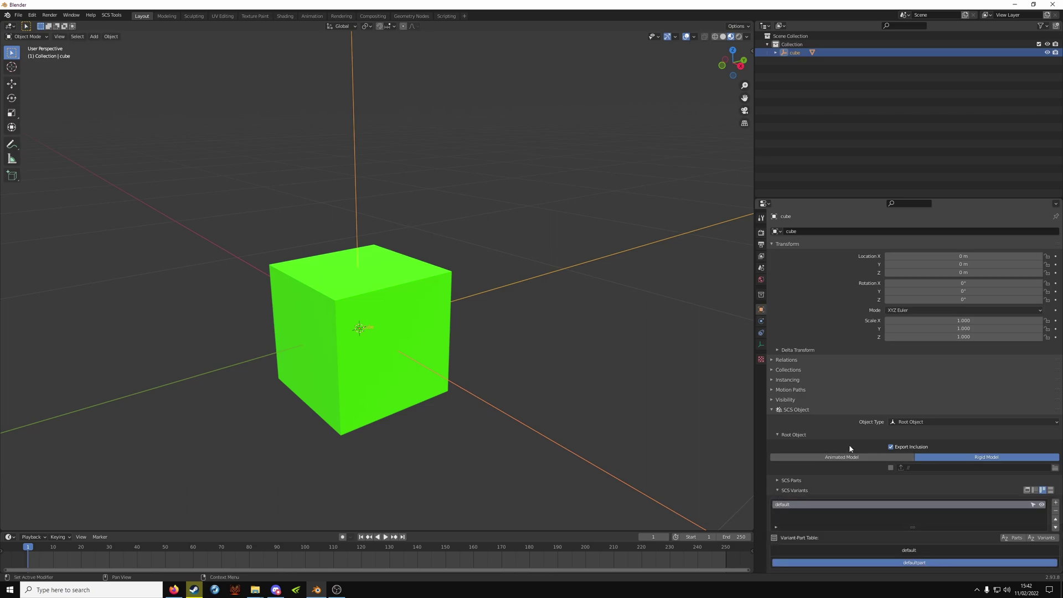
{"action": "scroll", "coordinate": [798, 474], "scroll_direction": "down", "scroll_amount": 1}
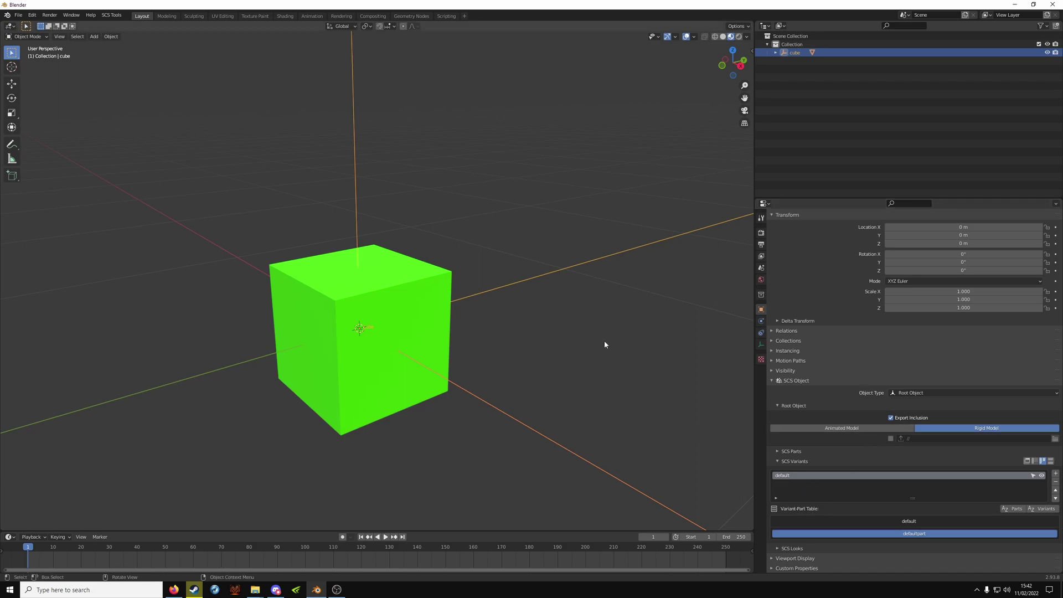
Duplicate the Cube mesh under the cube root, keeping the copy in the same position.
{"action": "left_click", "coordinate": [775, 52]}
{"action": "left_click", "coordinate": [808, 62]}
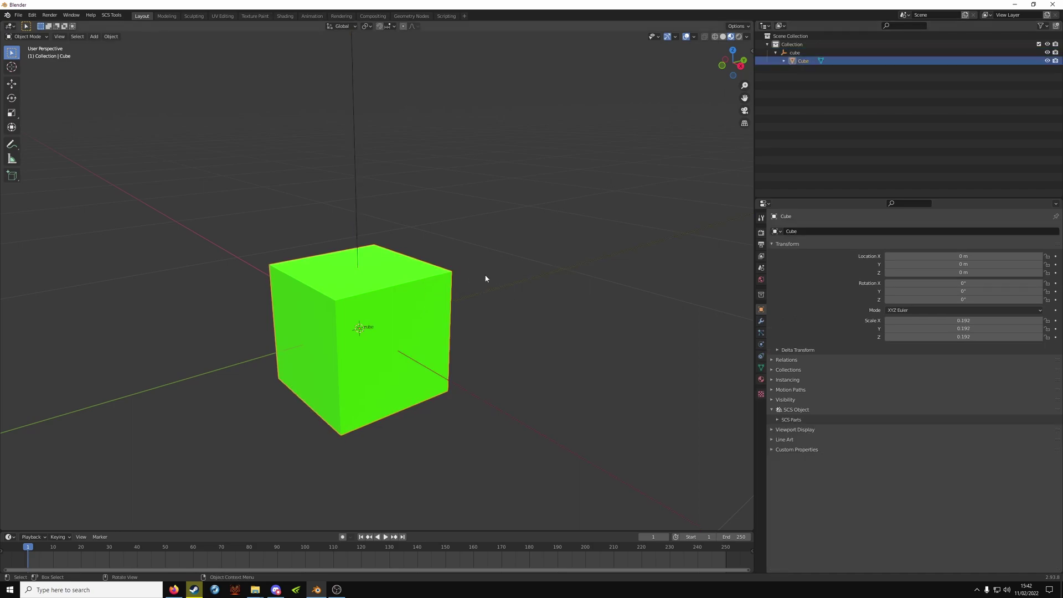
{"action": "key", "text": "shift+d"}
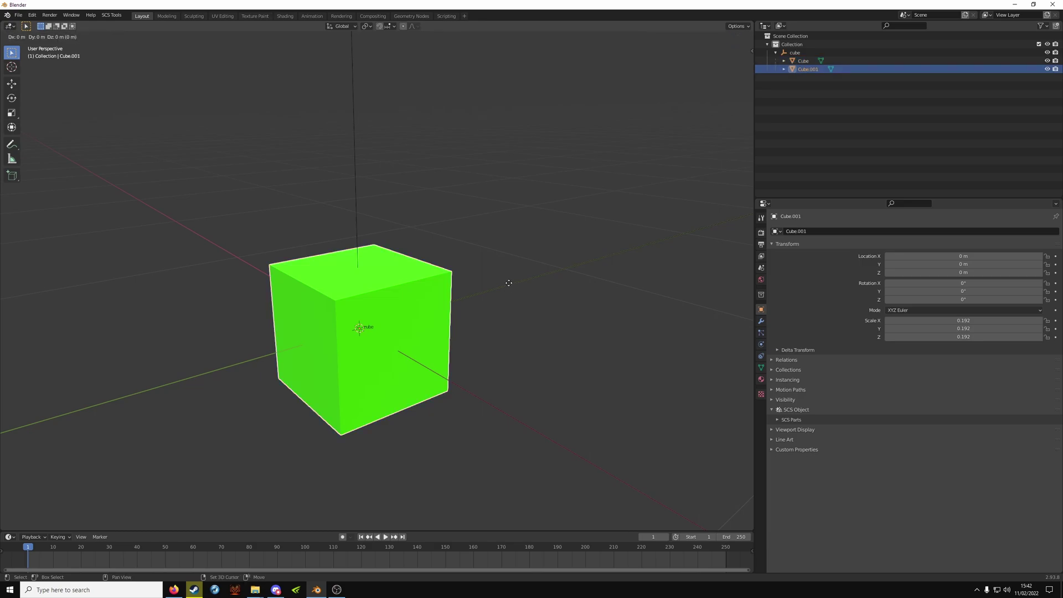
{"action": "right_click", "coordinate": [508, 283]}
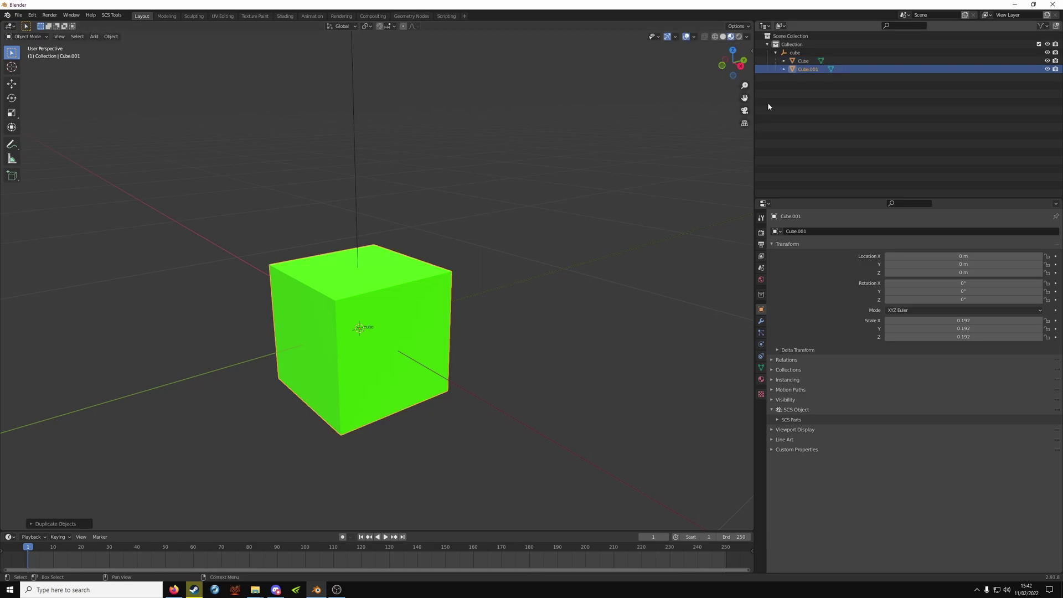
Rename the original cube mesh as default and its duplicate as new.
{"action": "left_click", "coordinate": [806, 62]}
{"action": "double_click", "coordinate": [807, 65]}
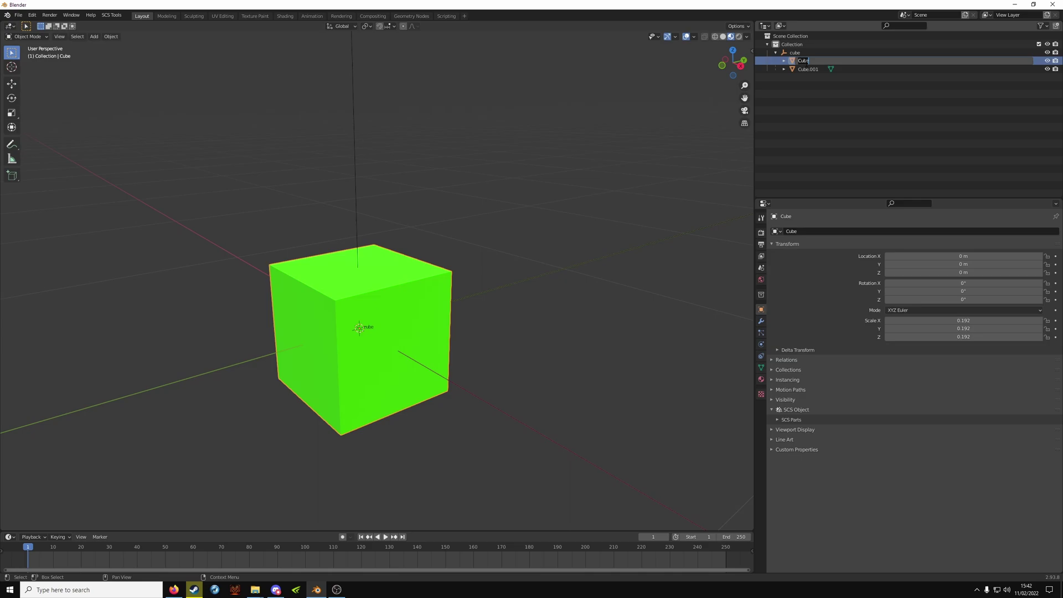
{"action": "type", "text": "default"}
{"action": "key", "text": "Return"}
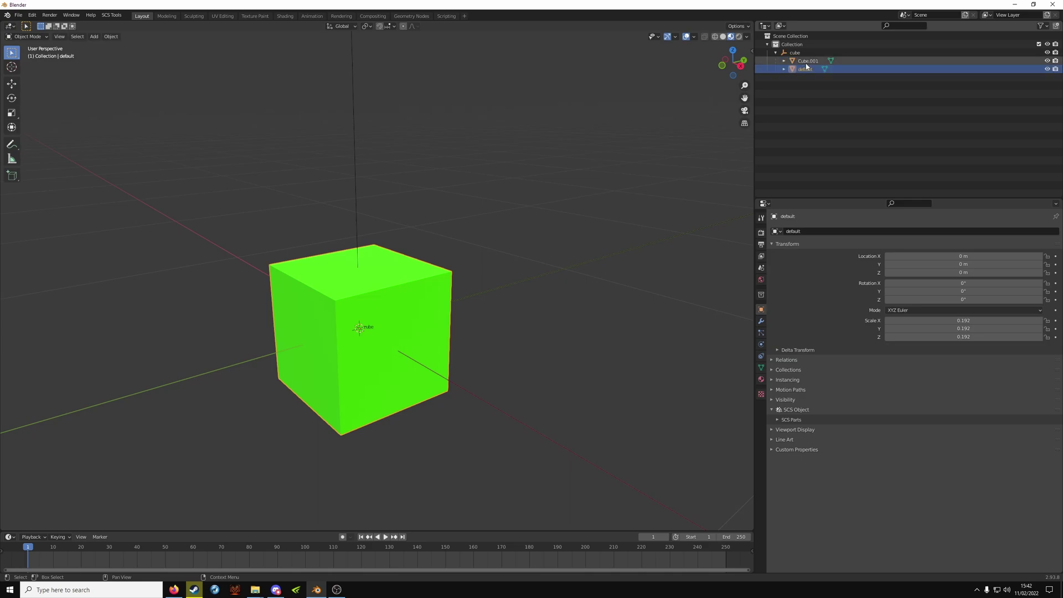
{"action": "double_click", "coordinate": [807, 61]}
{"action": "type", "text": "new"}
{"action": "key", "text": "Return"}
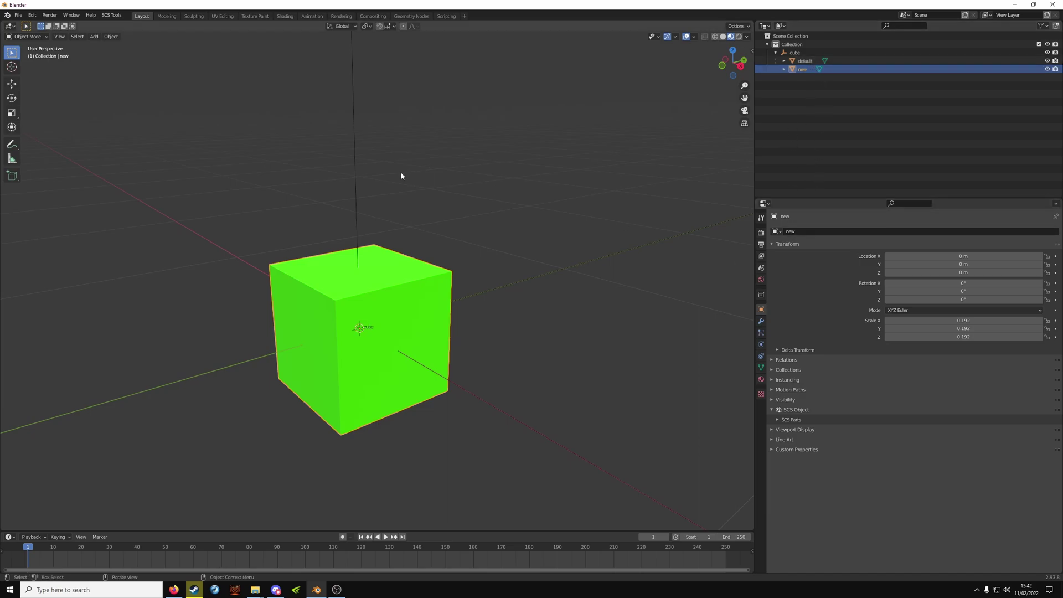
Add a second SCS variant to the cube root and name it new.
{"action": "left_click", "coordinate": [355, 174]}
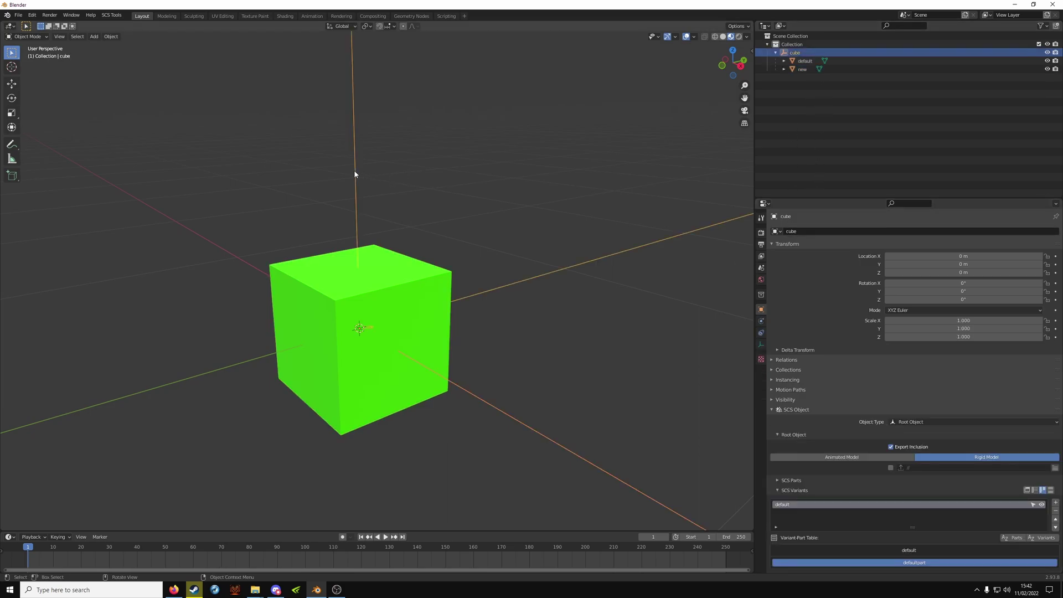
{"action": "scroll", "coordinate": [872, 434], "scroll_direction": "down", "scroll_amount": 2}
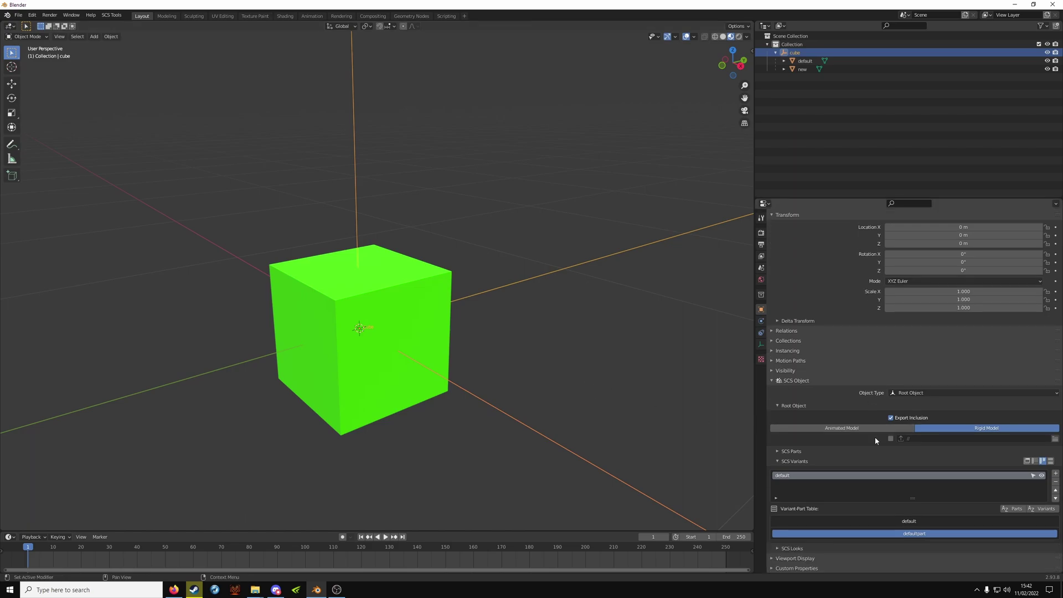
{"action": "left_click", "coordinate": [1056, 475]}
{"action": "double_click", "coordinate": [791, 484]}
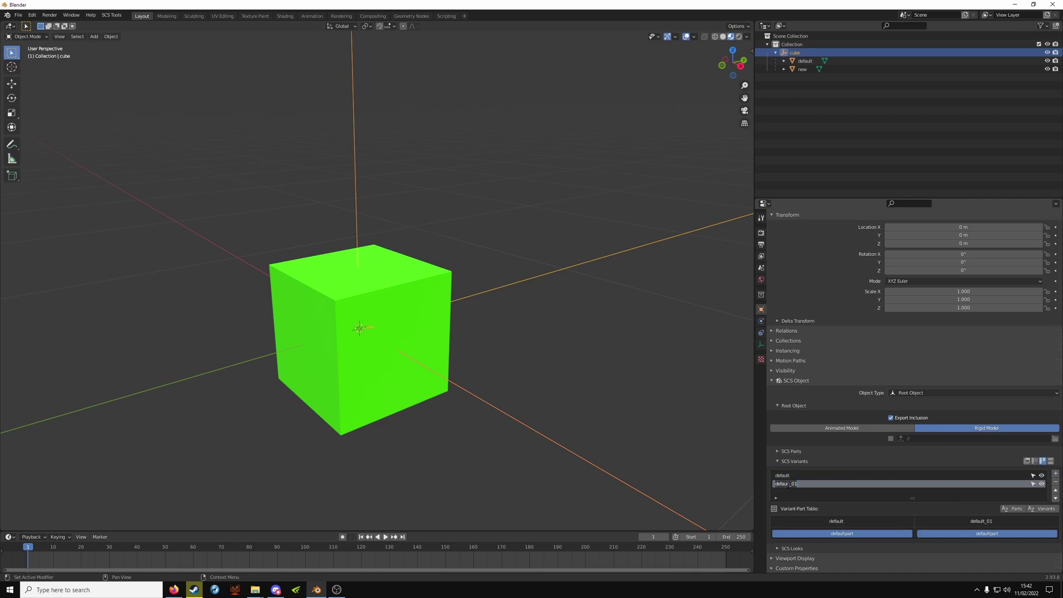
{"action": "type", "text": "new"}
{"action": "key", "text": "Return"}
Rename the root's existing SCS part as default and add a second SCS part named new.
{"action": "left_click", "coordinate": [781, 450]}
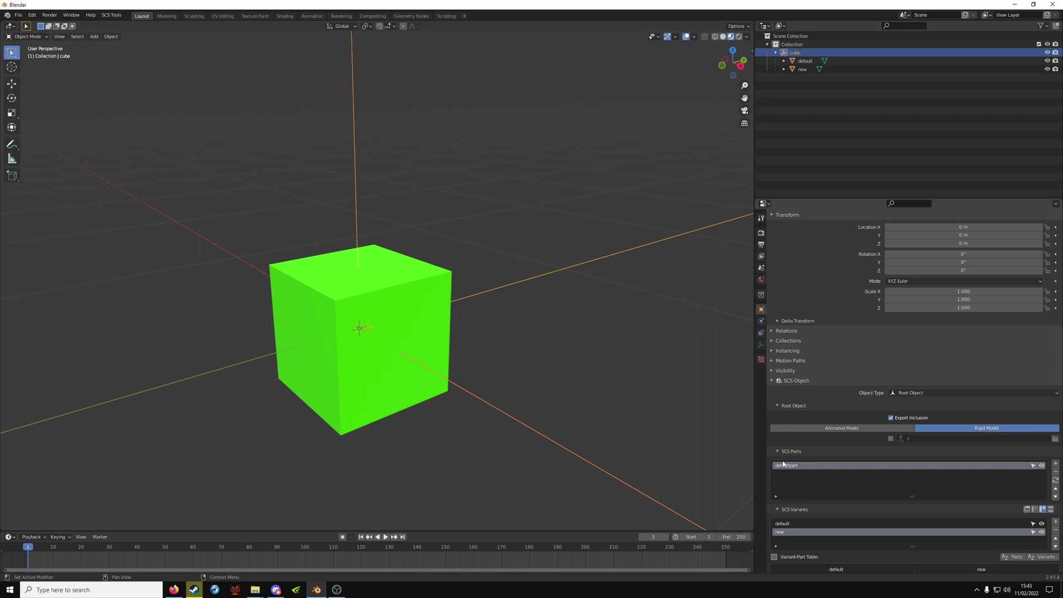
{"action": "double_click", "coordinate": [789, 468]}
{"action": "key", "text": "BackSpace"}
{"action": "key", "text": "Return"}
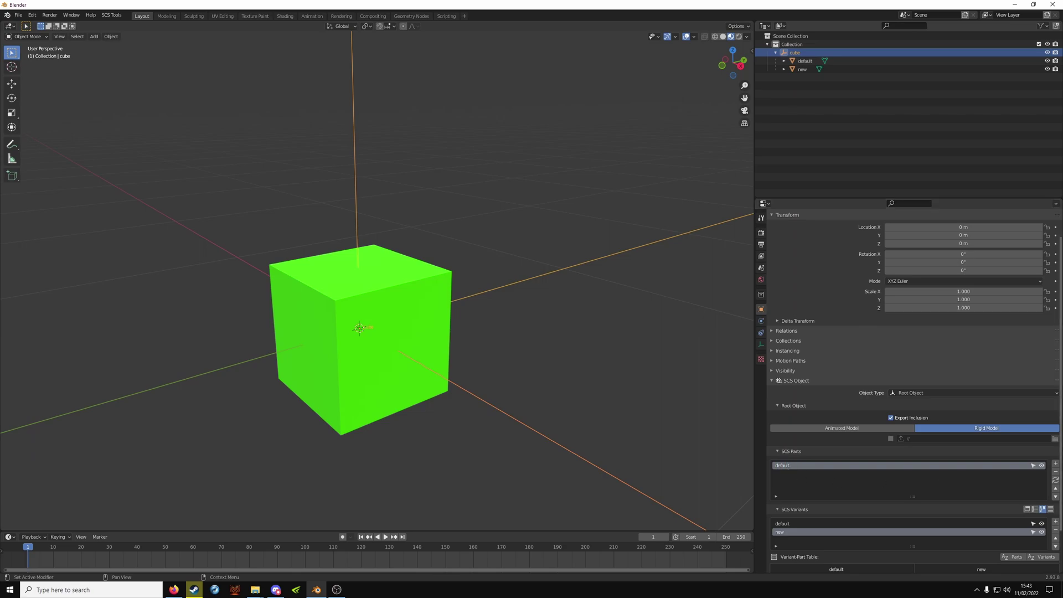
{"action": "left_click", "coordinate": [1055, 463]}
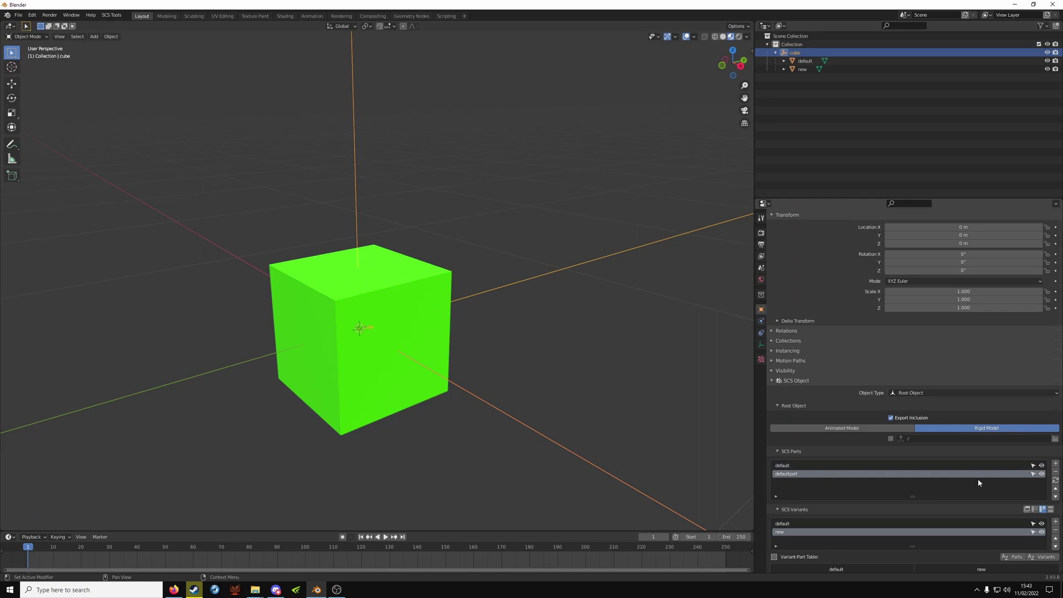
{"action": "double_click", "coordinate": [789, 474]}
{"action": "type", "text": "new"}
{"action": "key", "text": "Return"}
In the variant-part table, exclude the new part from the default variant and the default part from the new variant.
{"action": "scroll", "coordinate": [860, 460], "scroll_direction": "down", "scroll_amount": 3}
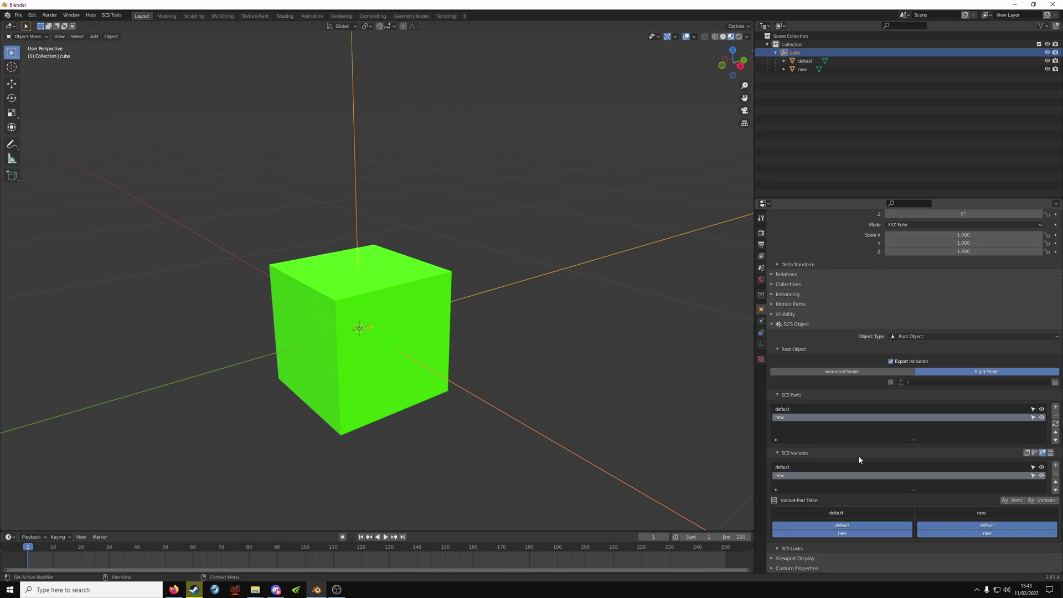
{"action": "left_click", "coordinate": [843, 533]}
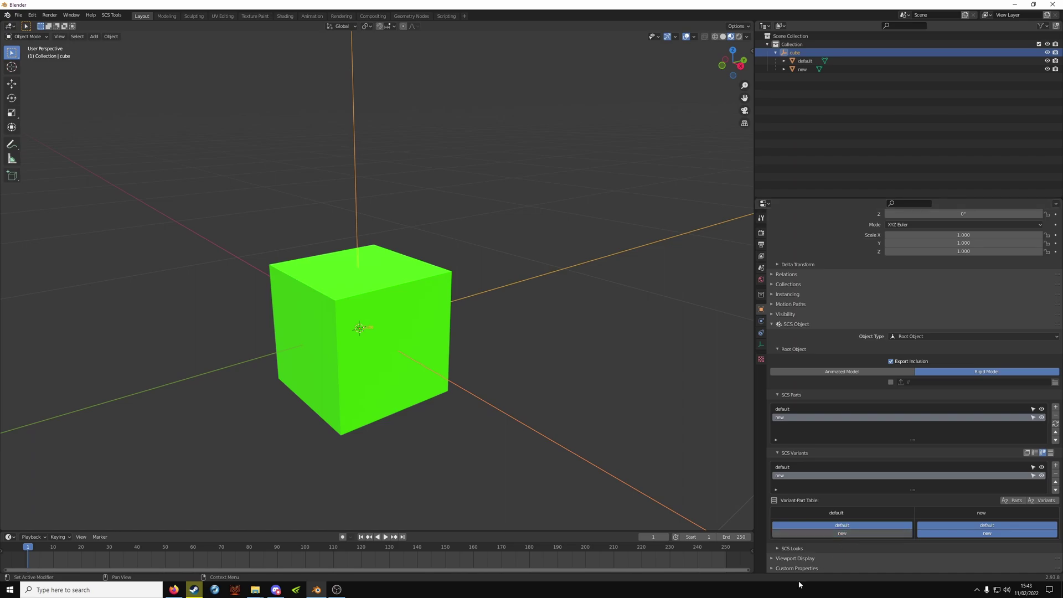
{"action": "left_click", "coordinate": [984, 527]}
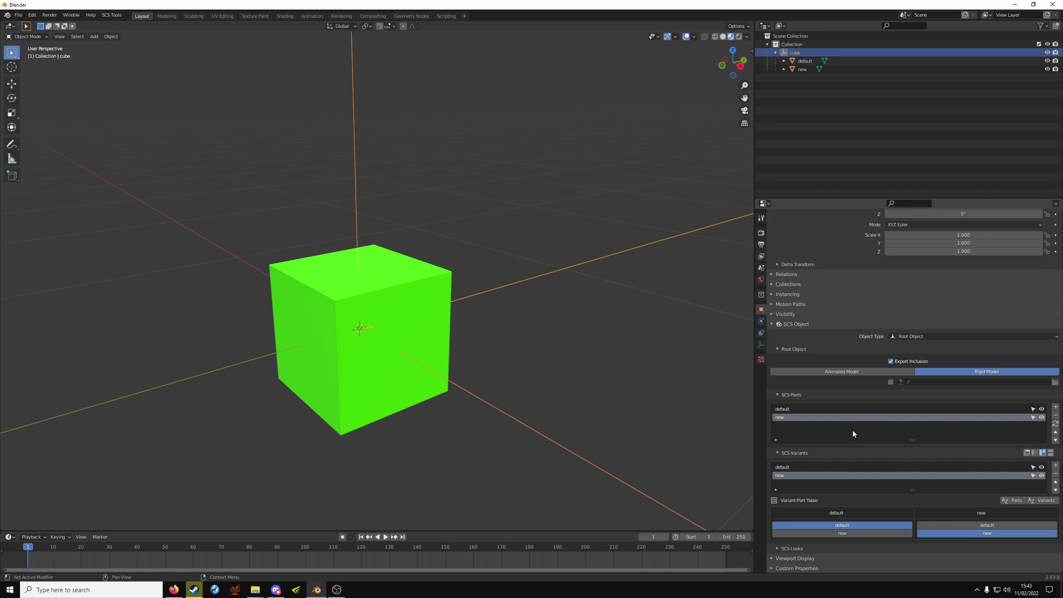
Assign the default mesh to the default SCS part and the new mesh to the new SCS part.
{"action": "left_click", "coordinate": [436, 307]}
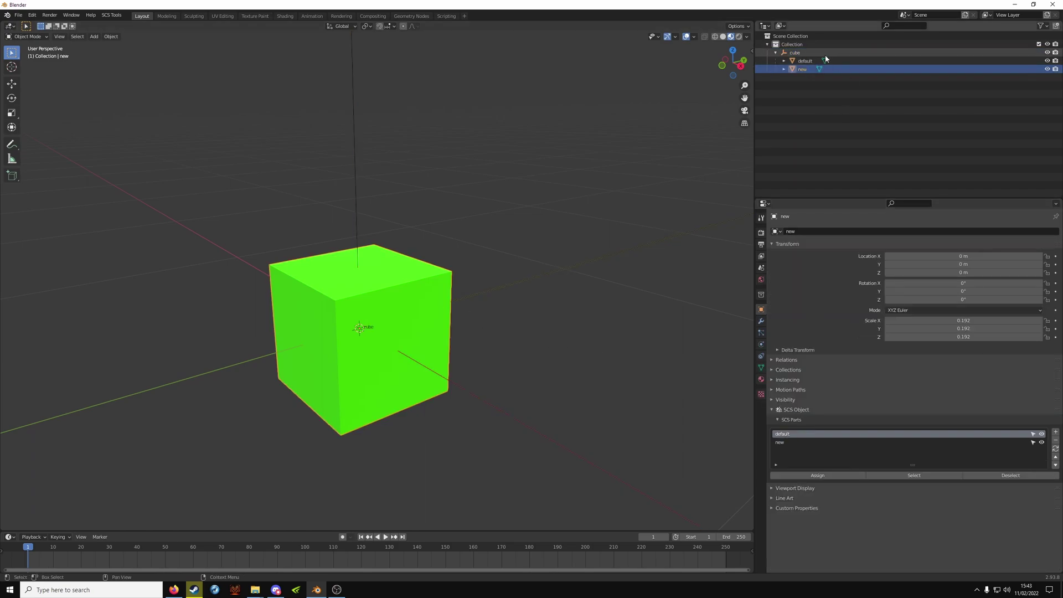
{"action": "left_click", "coordinate": [805, 60]}
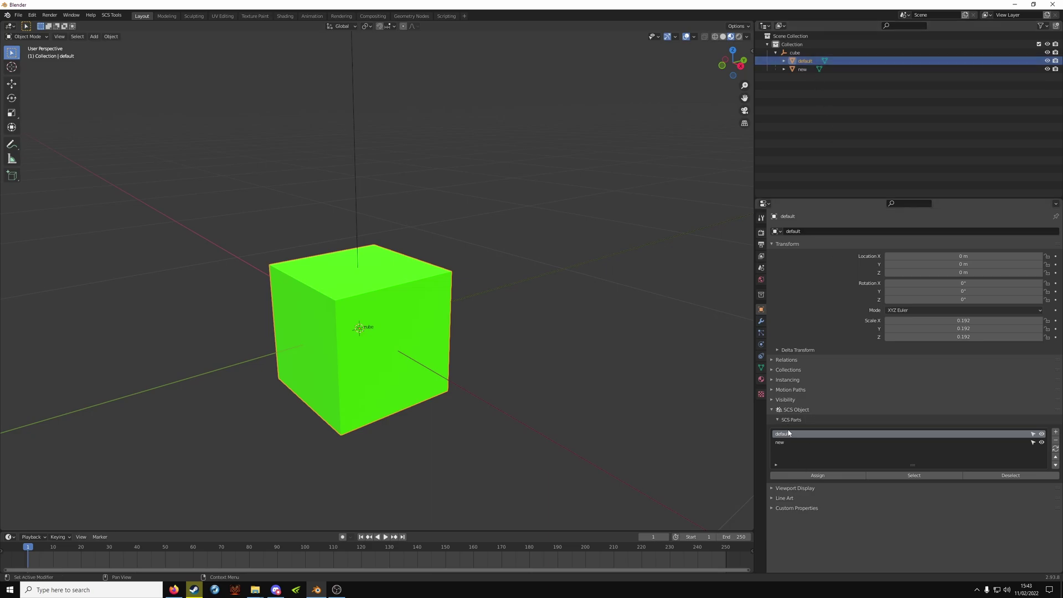
{"action": "left_click", "coordinate": [819, 477]}
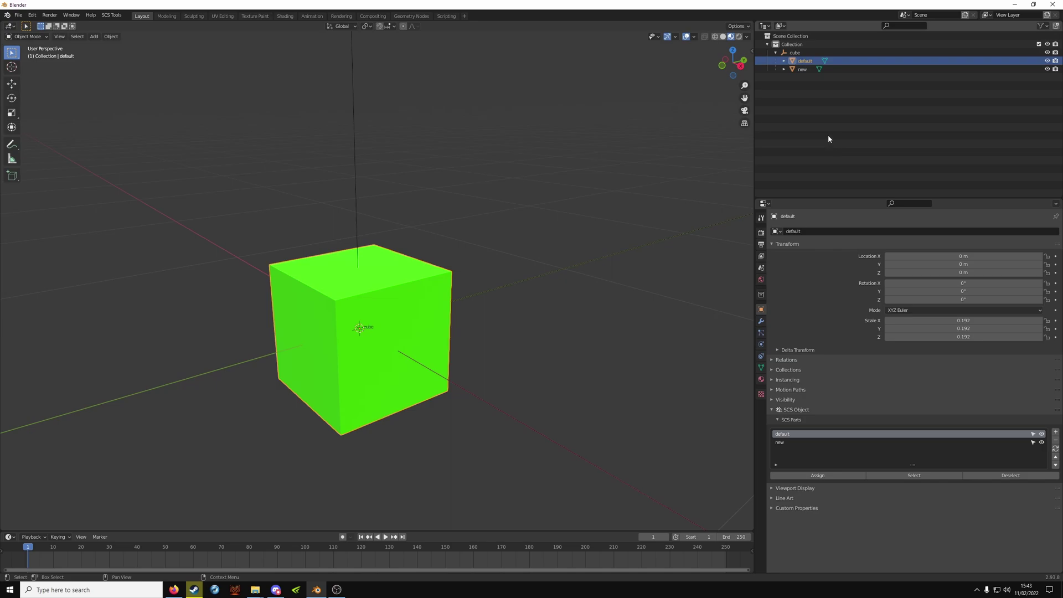
{"action": "left_click", "coordinate": [808, 72]}
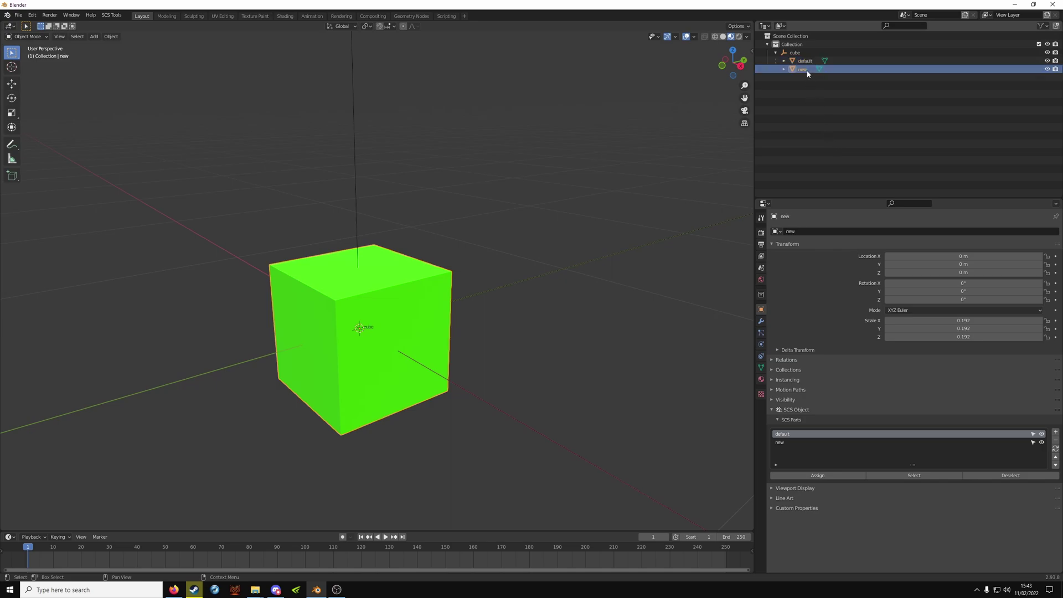
{"action": "left_click", "coordinate": [781, 443]}
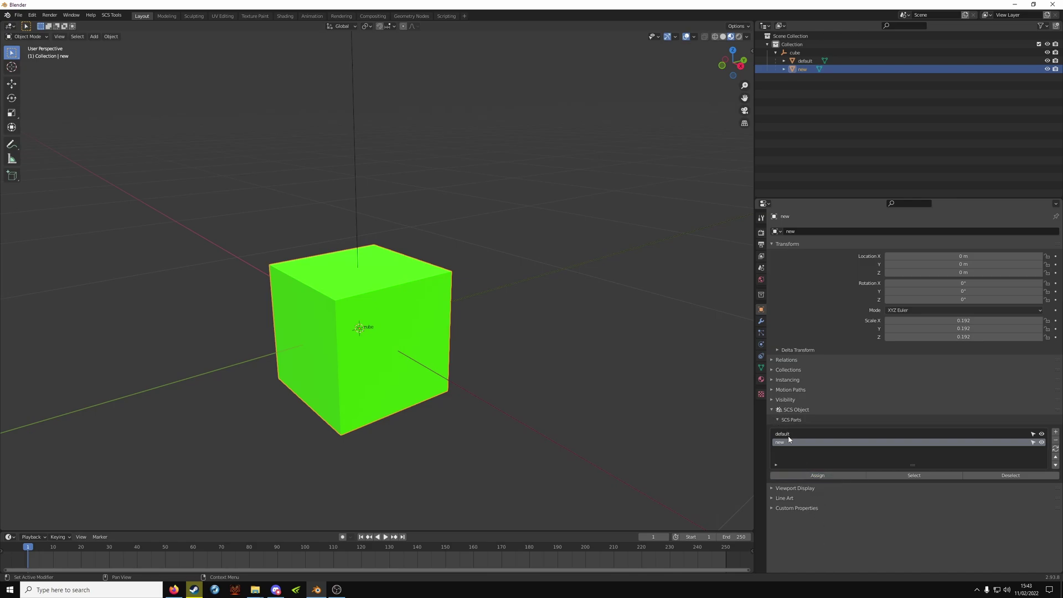
Check the SCS part assigned to each mesh by alternately selecting default and new.
{"action": "left_click", "coordinate": [809, 61]}
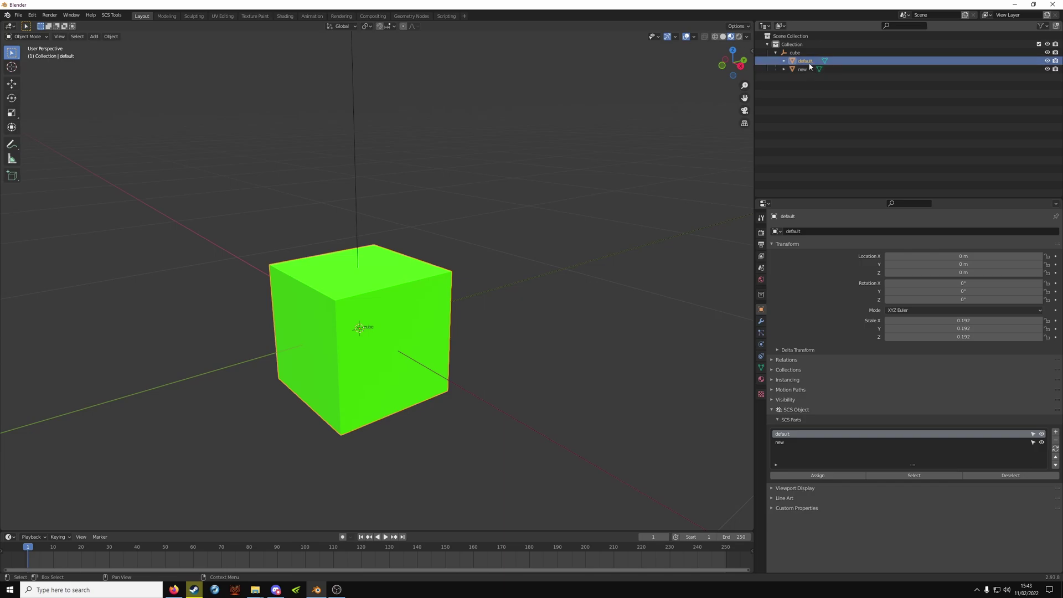
{"action": "left_click", "coordinate": [809, 68]}
{"action": "left_click", "coordinate": [808, 62]}
{"action": "left_click", "coordinate": [808, 68]}
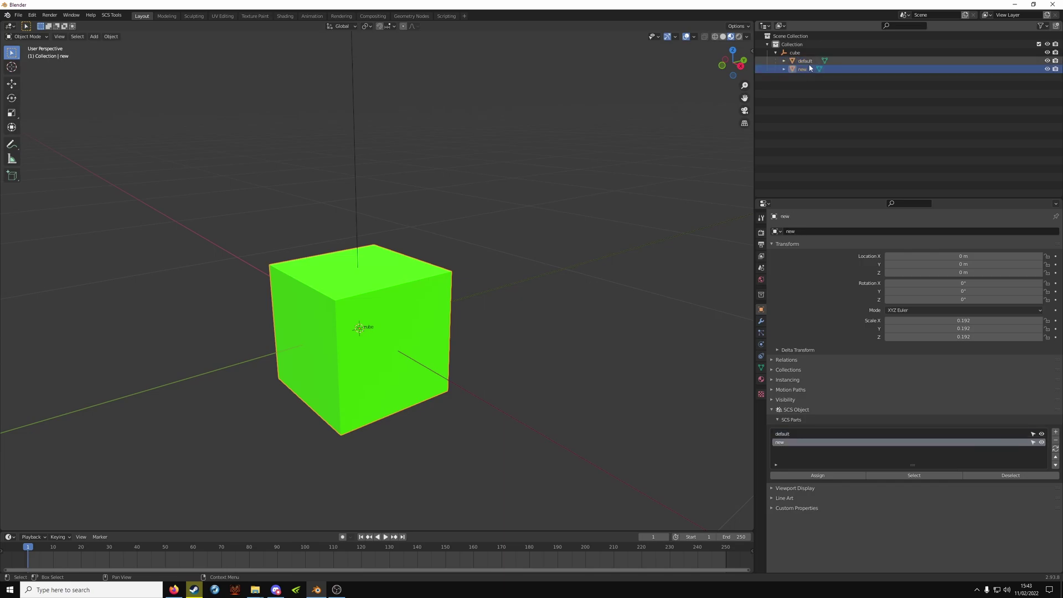
{"action": "left_click", "coordinate": [809, 61]}
{"action": "left_click", "coordinate": [809, 69]}
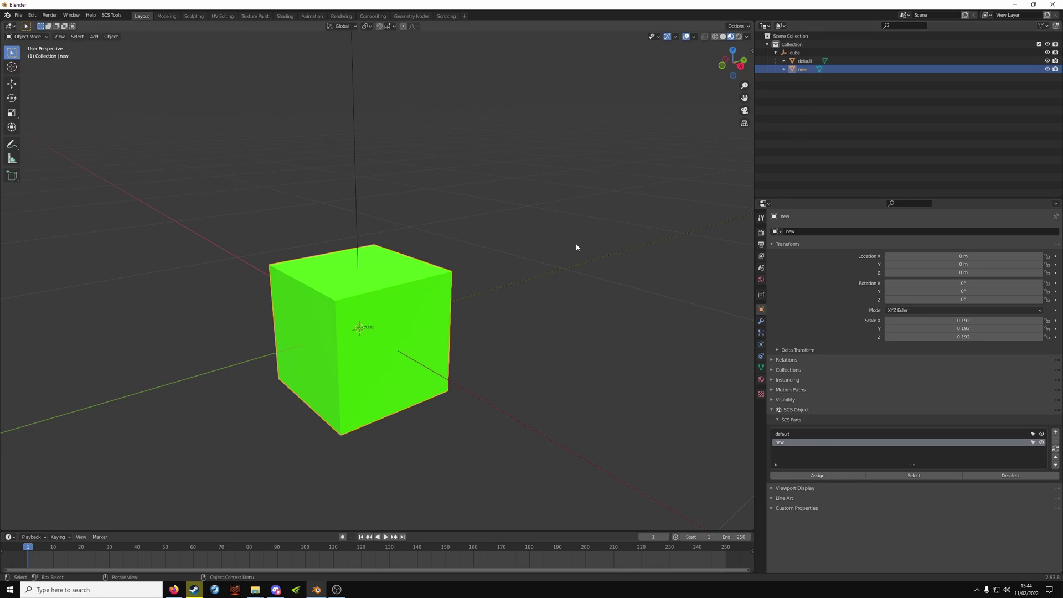
Toggle the visibility of the default and new meshes, leaving only the new mesh shown and selected.
{"action": "scroll", "coordinate": [475, 270], "scroll_direction": "up", "scroll_amount": 6}
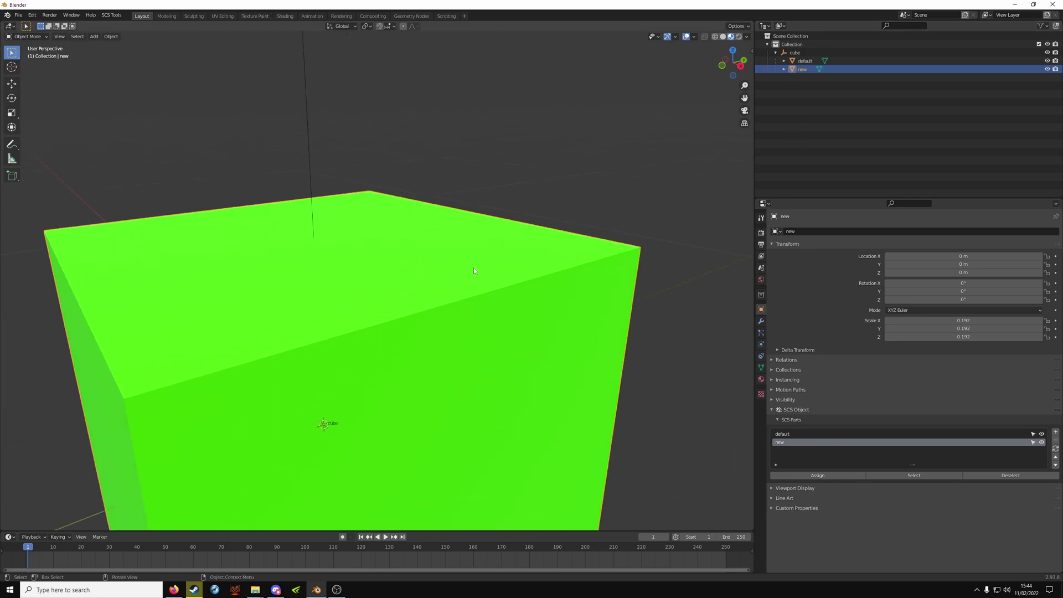
{"action": "left_click", "coordinate": [1049, 61]}
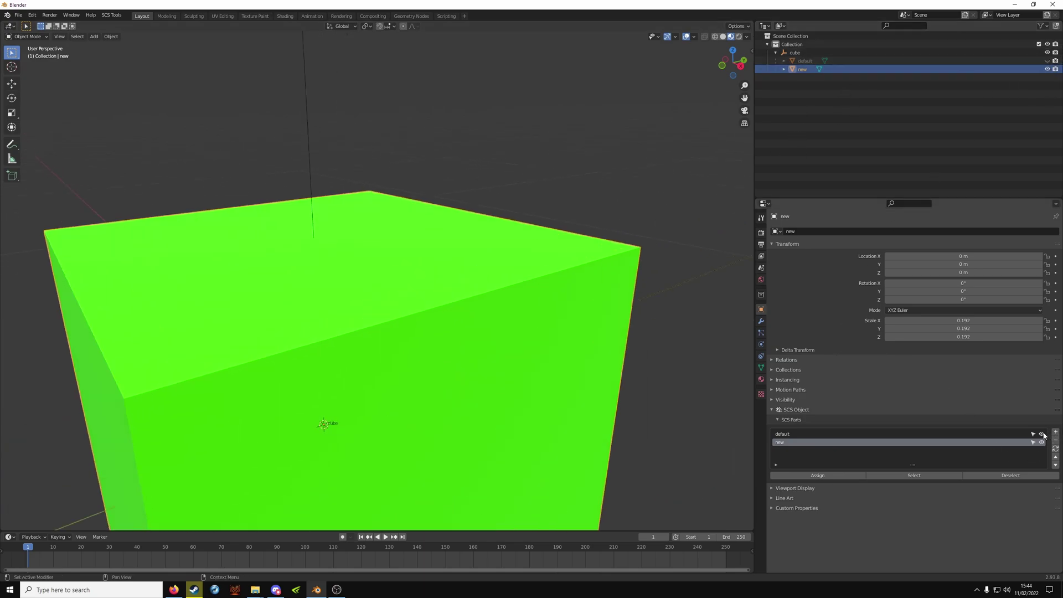
{"action": "left_click", "coordinate": [1041, 434]}
{"action": "left_click", "coordinate": [1041, 443]}
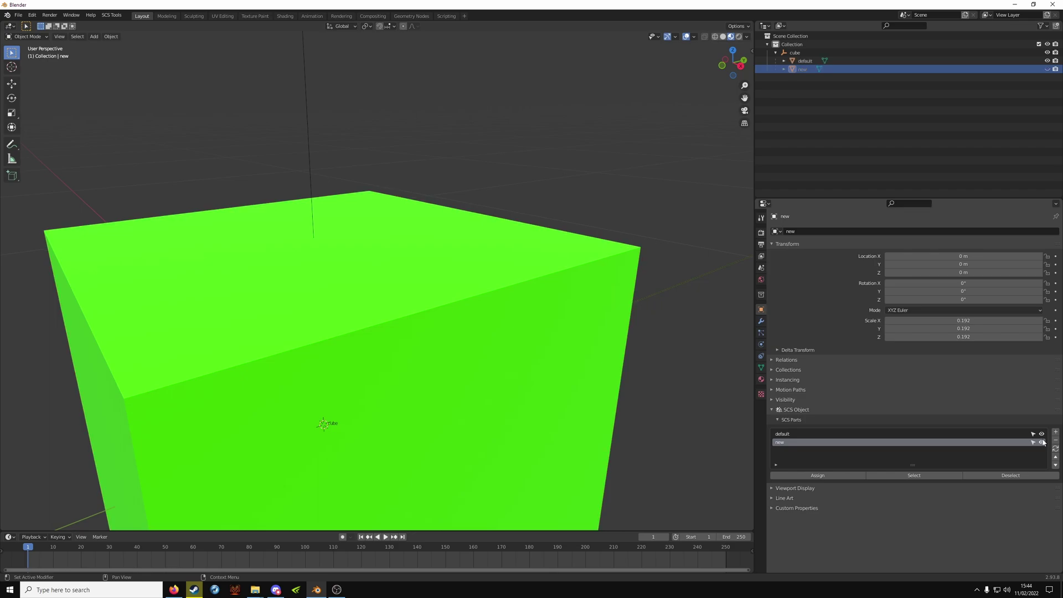
{"action": "left_click", "coordinate": [1041, 433]}
{"action": "left_click", "coordinate": [1041, 442]}
{"action": "left_click", "coordinate": [1043, 444]}
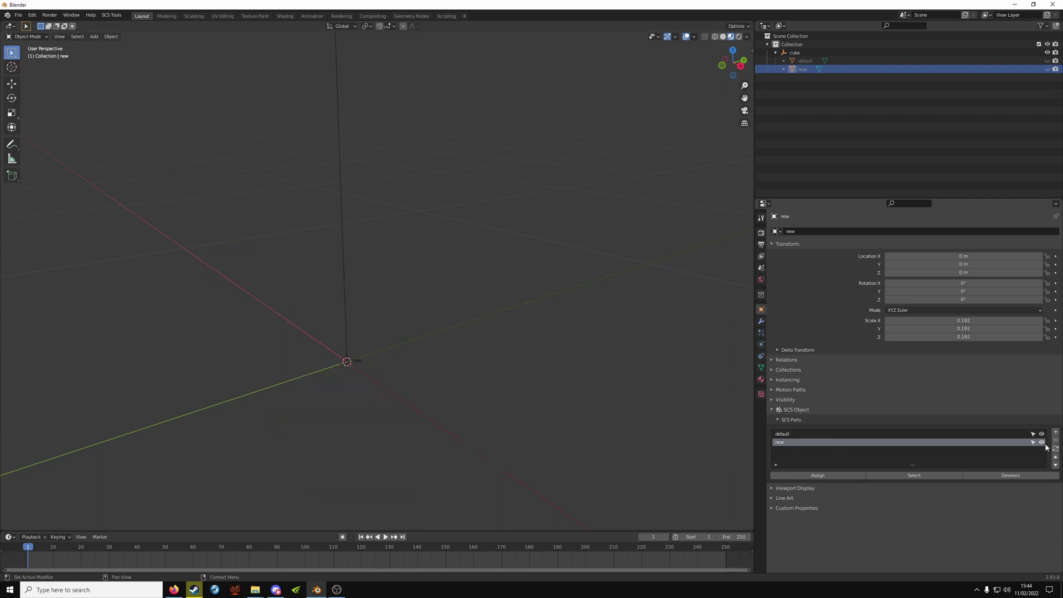
{"action": "left_click", "coordinate": [1042, 443]}
{"action": "left_click", "coordinate": [434, 330]}
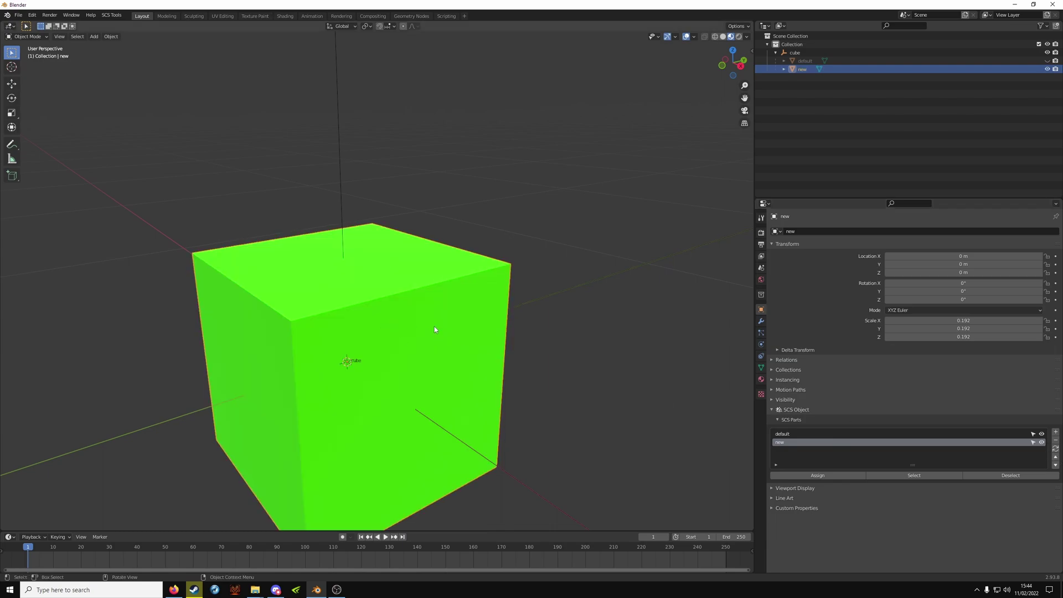
Edit the new cube's mesh in edge selection mode and select only one upper edge of the cube.
{"action": "key", "text": "Tab"}
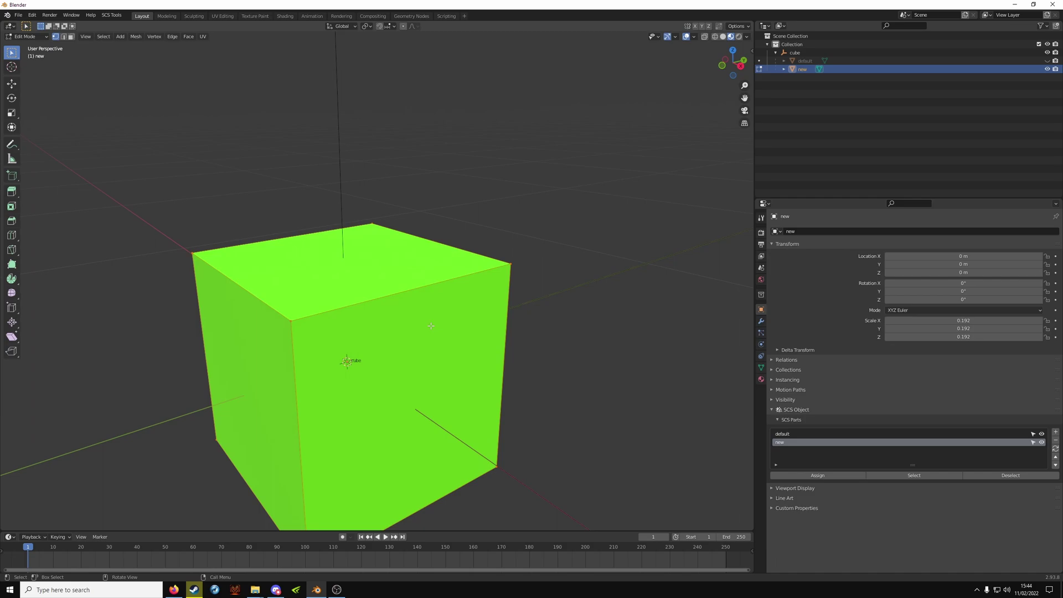
{"action": "key", "text": "2"}
{"action": "key", "text": "alt+a"}
{"action": "scroll", "coordinate": [413, 310], "scroll_direction": "up", "scroll_amount": 5}
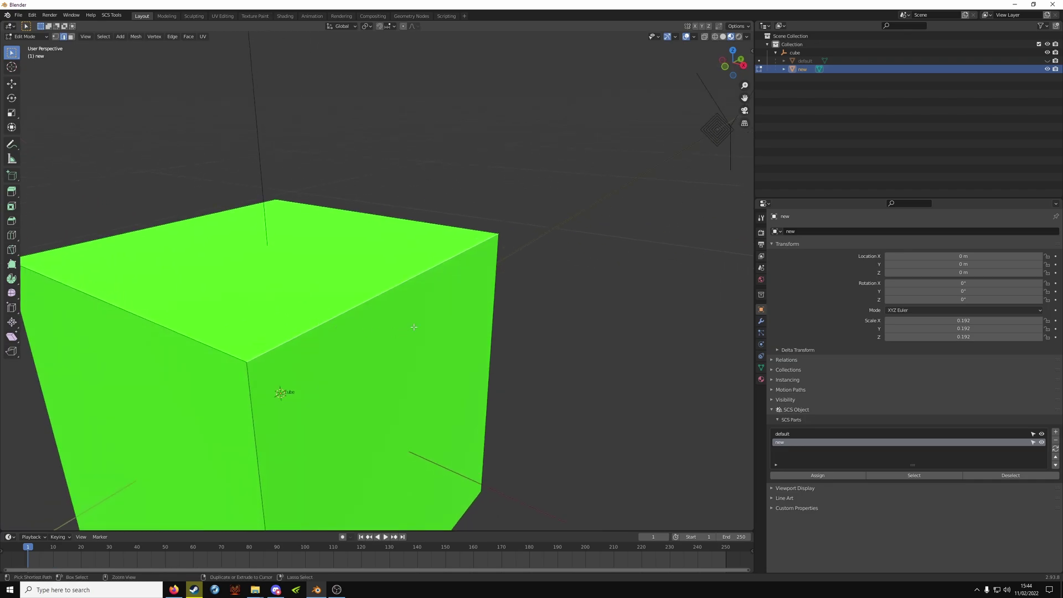
{"action": "key", "text": "ctrl+b"}
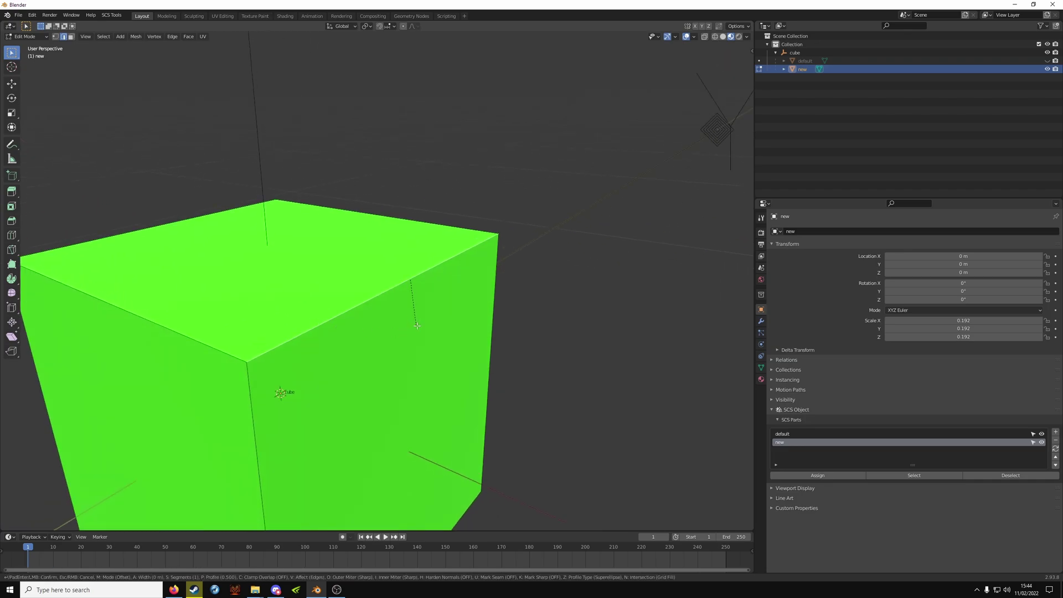
{"action": "left_click", "coordinate": [506, 400]}
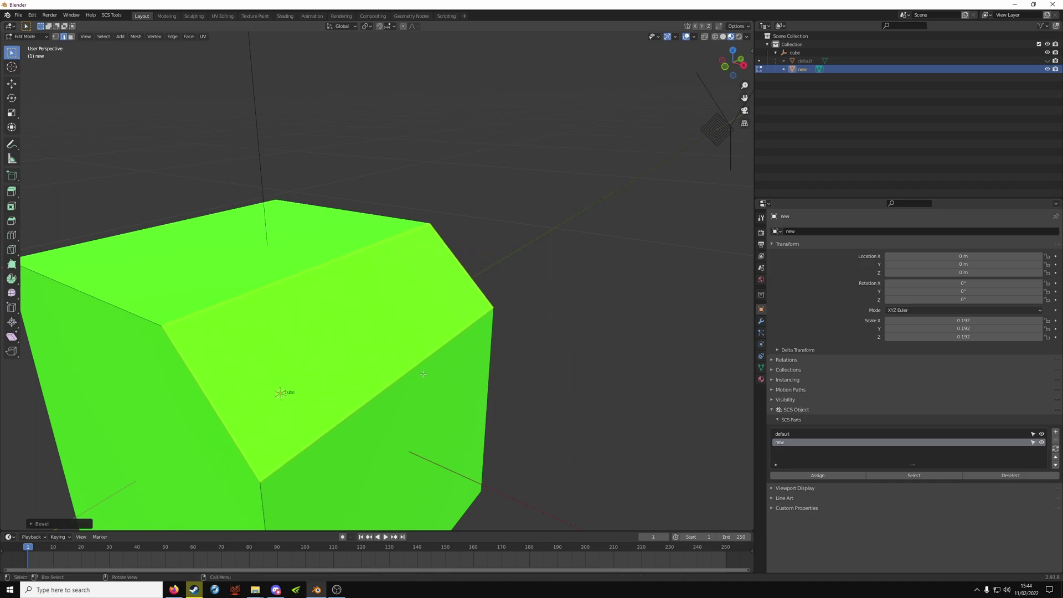
{"action": "key", "text": "ctrl+z"}
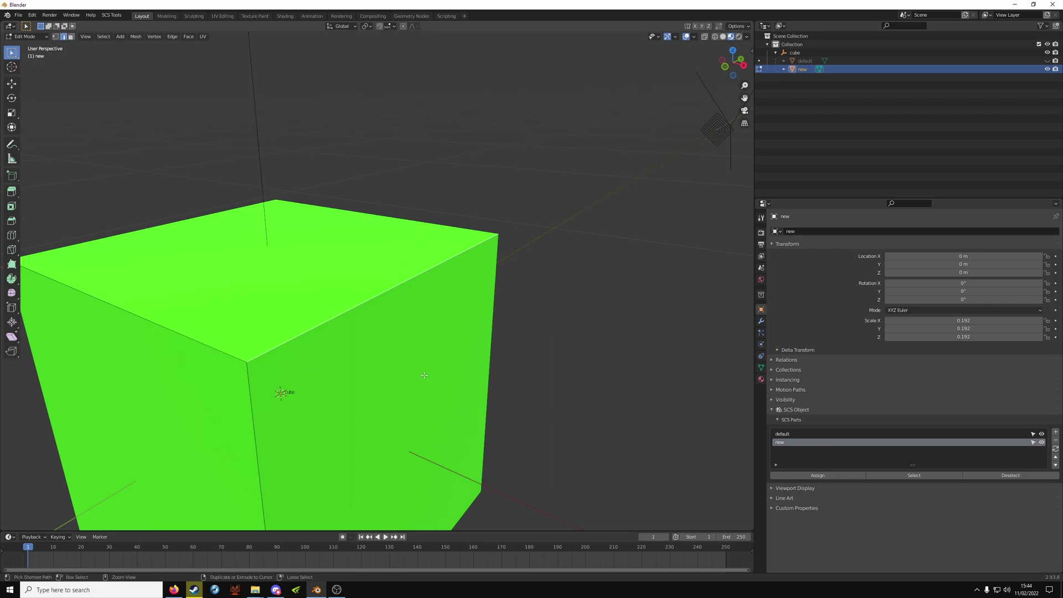
Bevel the selected upper edge of the new cube about 0.57 m wide with a single flat segment, and return to Object Mode.
{"action": "key", "text": "ctrl+b"}
{"action": "scroll", "coordinate": [564, 437], "scroll_direction": "up", "scroll_amount": 9}
{"action": "scroll", "coordinate": [564, 436], "scroll_direction": "up", "scroll_amount": 8}
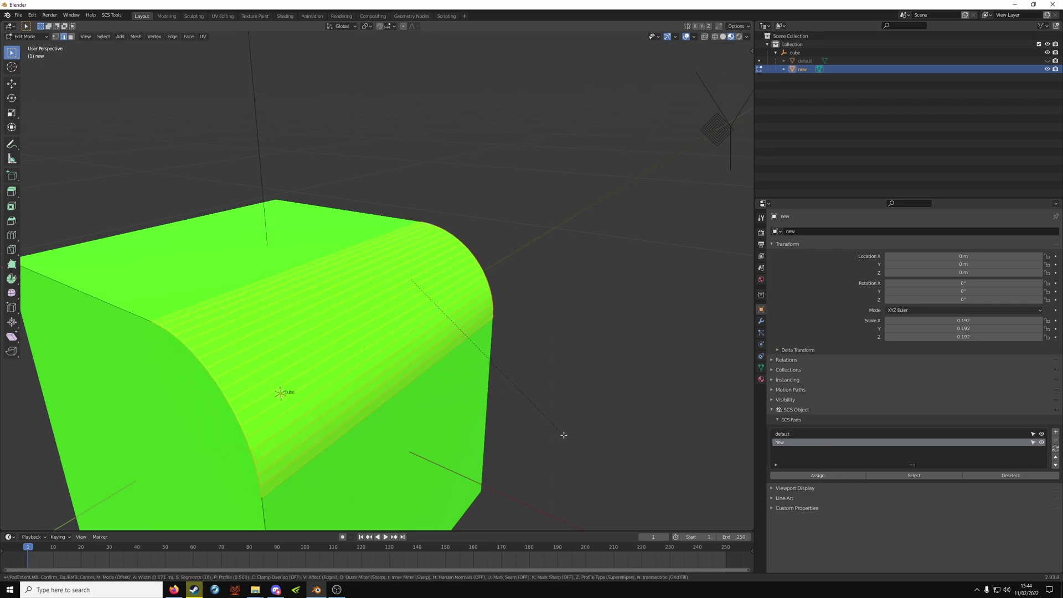
{"action": "scroll", "coordinate": [563, 435], "scroll_direction": "down", "scroll_amount": 17}
{"action": "left_click", "coordinate": [558, 430]}
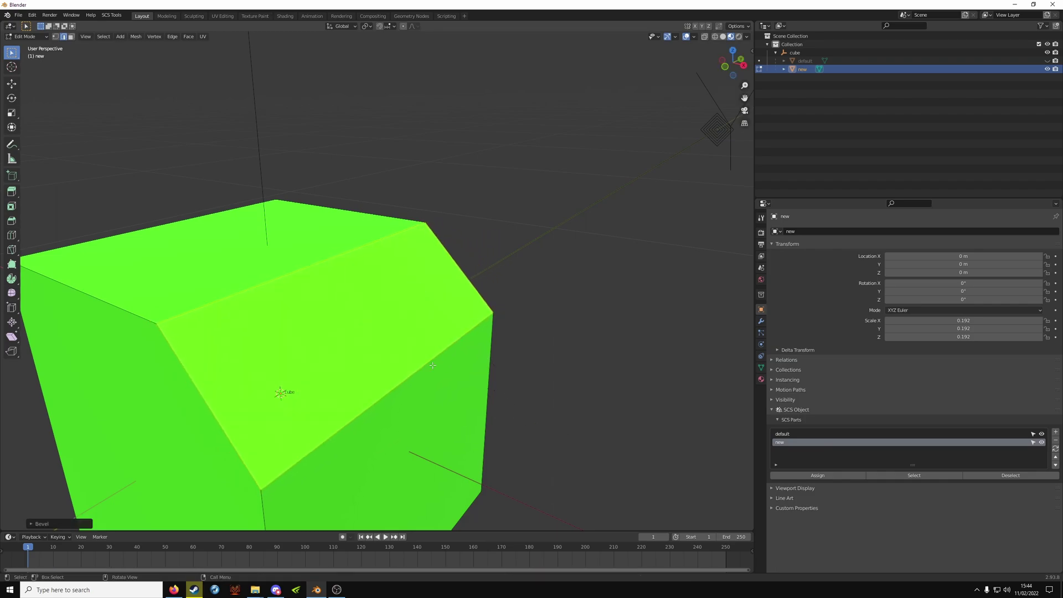
{"action": "middle_click_drag", "start_coordinate": [558, 430], "coordinate": [372, 352]}
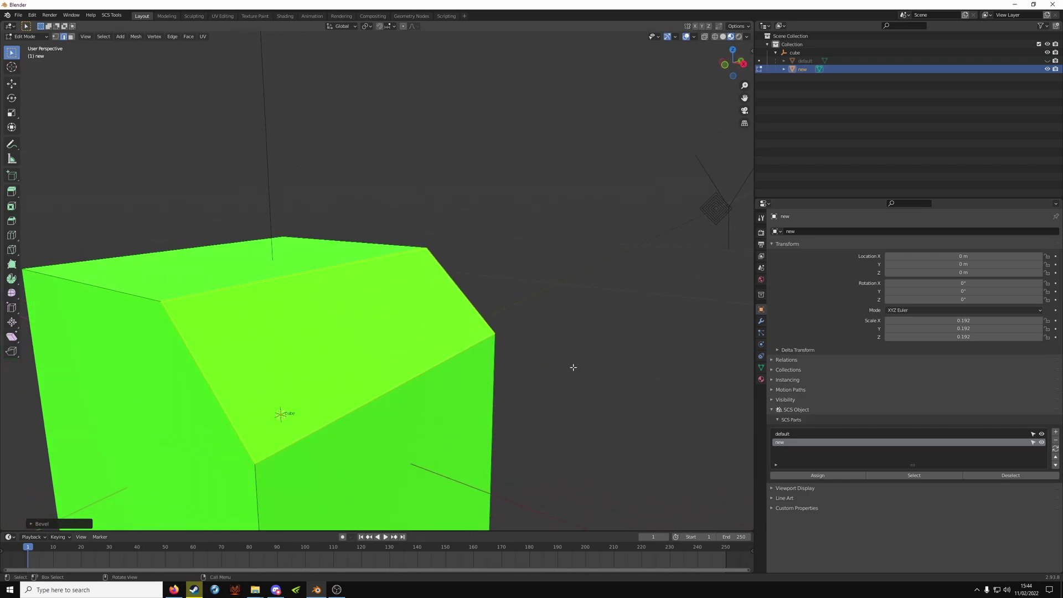
{"action": "key", "text": "Tab"}
{"action": "mouse_move", "coordinate": [585, 365]}
{"action": "middle_mouse_down"}
{"action": "mouse_move", "coordinate": [496, 366]}
{"action": "mouse_move", "coordinate": [459, 392]}
{"action": "middle_mouse_up"}
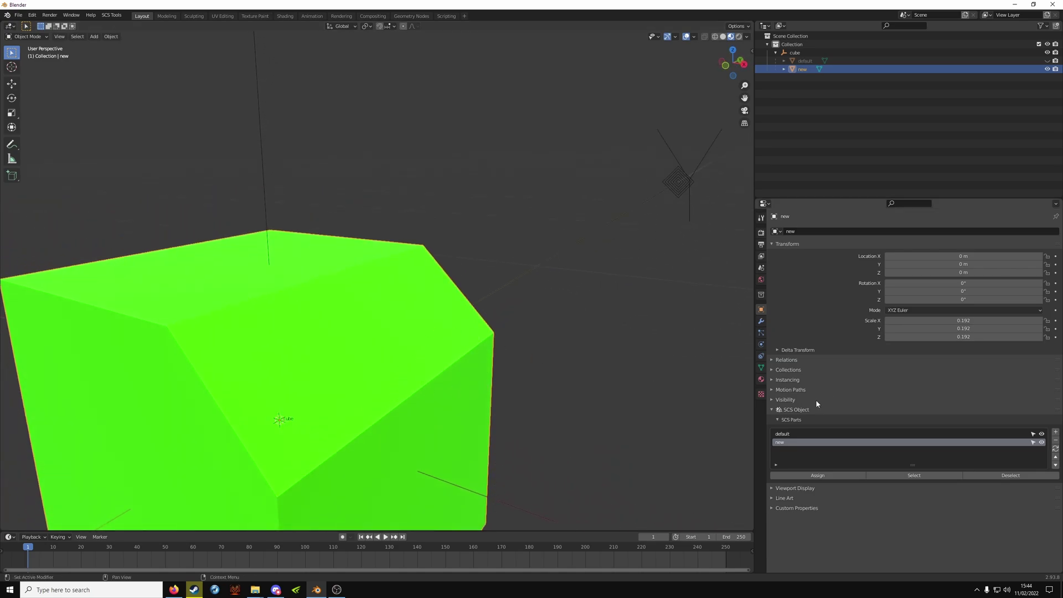
Compare the bevelled new mesh with the plain default mesh by showing one at a time.
{"action": "left_click", "coordinate": [1047, 70]}
{"action": "left_click", "coordinate": [1047, 70]}
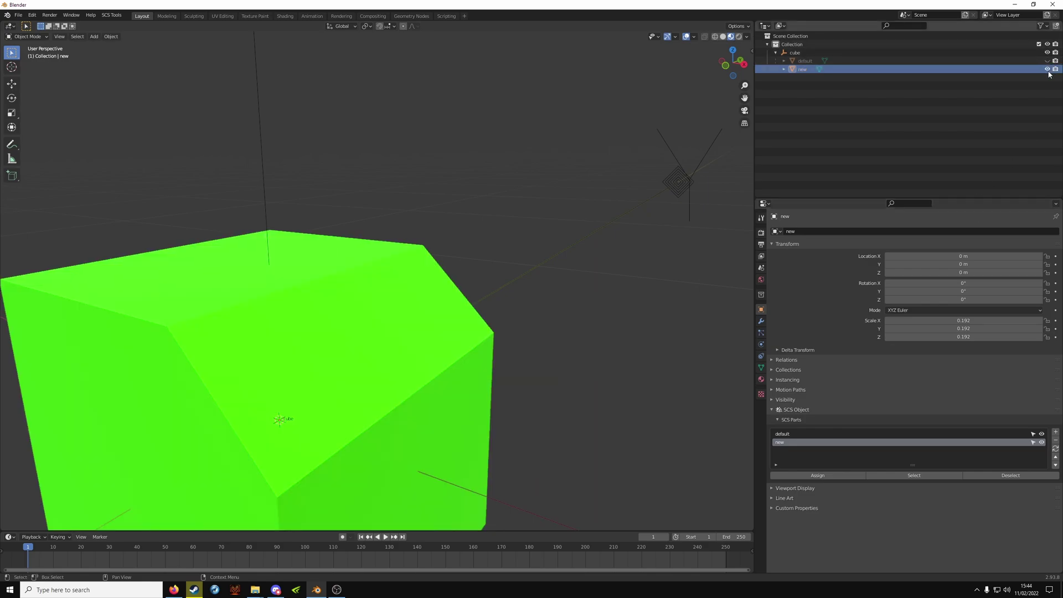
{"action": "scroll", "coordinate": [462, 274], "scroll_direction": "down", "scroll_amount": 5}
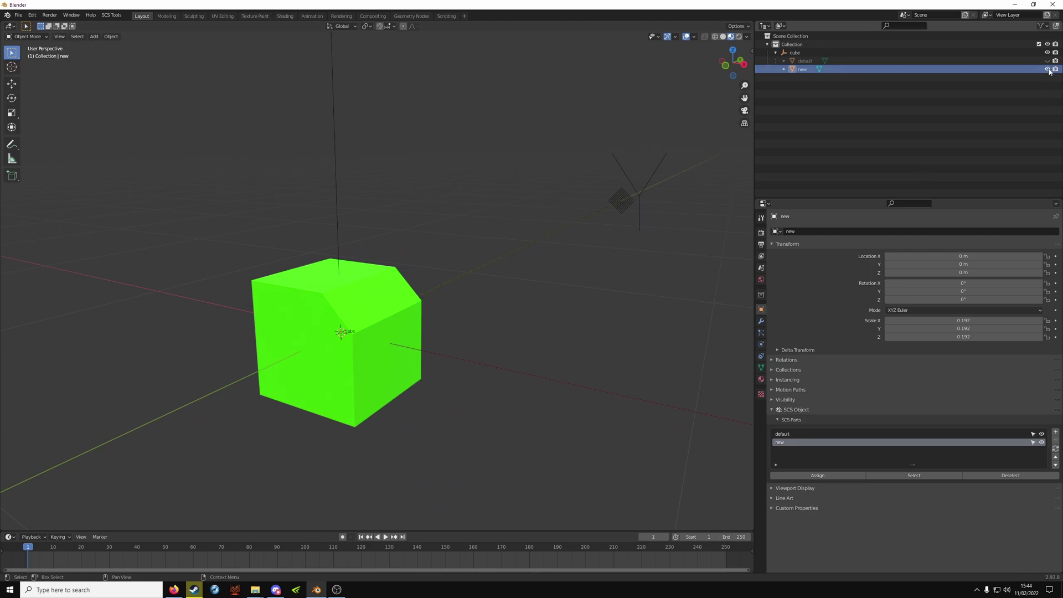
{"action": "left_click", "coordinate": [1047, 70]}
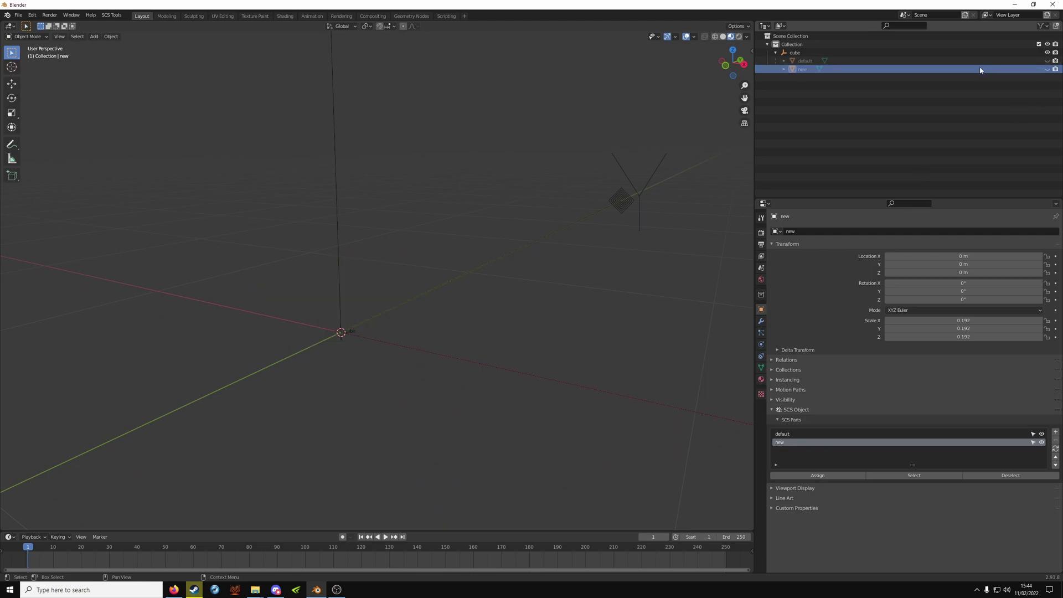
{"action": "left_click", "coordinate": [1047, 61]}
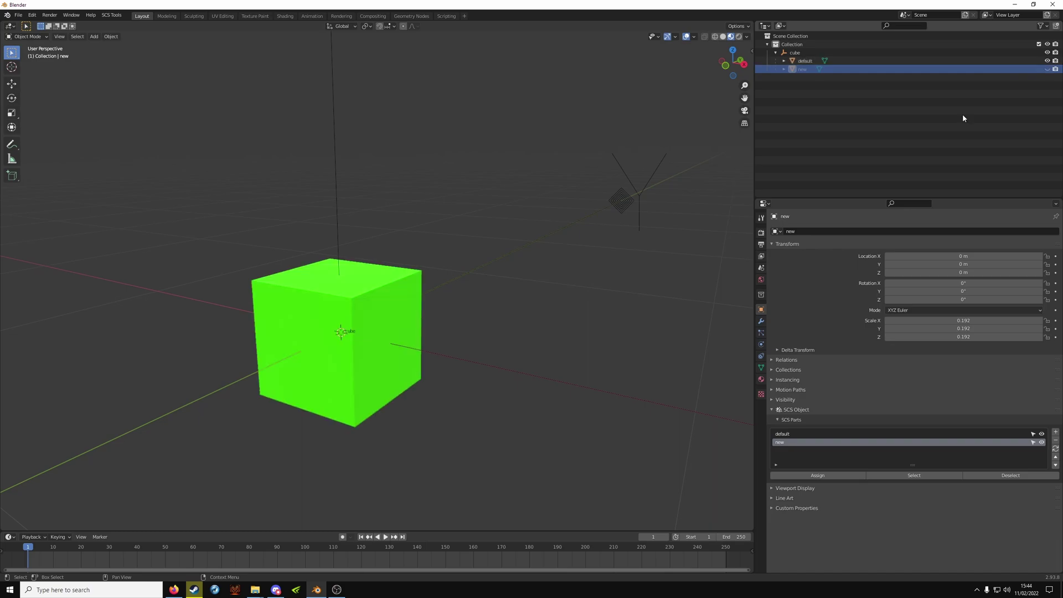
{"action": "scroll", "coordinate": [395, 317], "scroll_direction": "up", "scroll_amount": 5}
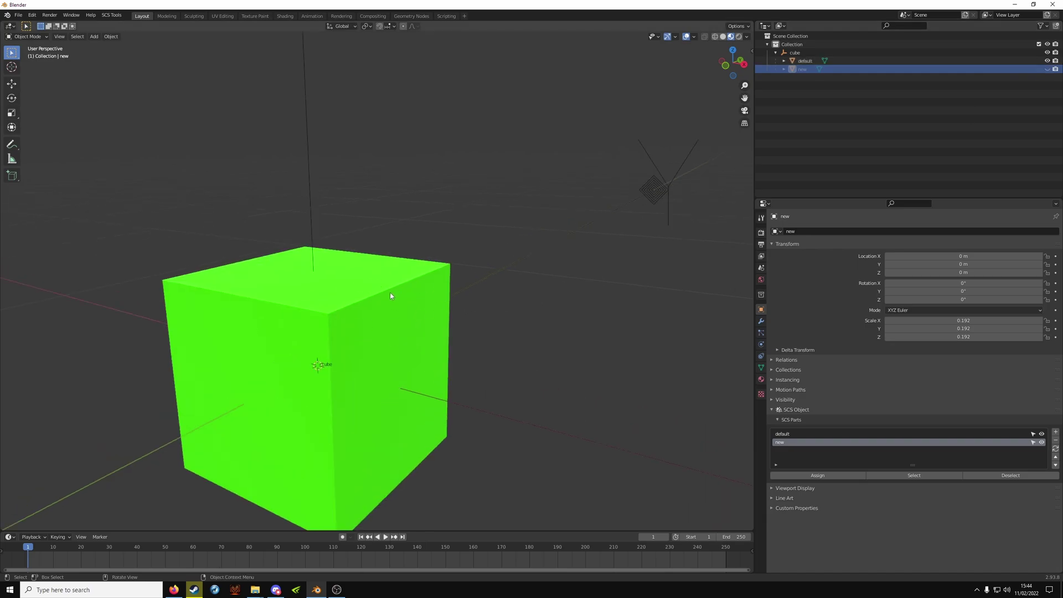
Make both the default and new meshes visible and select the cube root object.
{"action": "left_click", "coordinate": [1047, 61]}
{"action": "left_click", "coordinate": [1047, 61]}
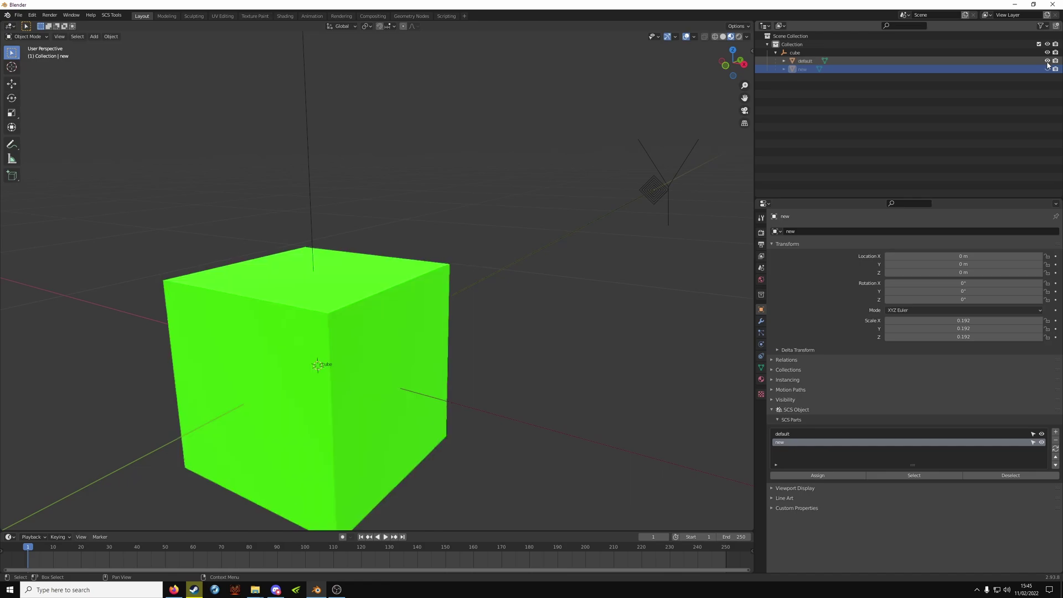
{"action": "left_click", "coordinate": [1047, 60]}
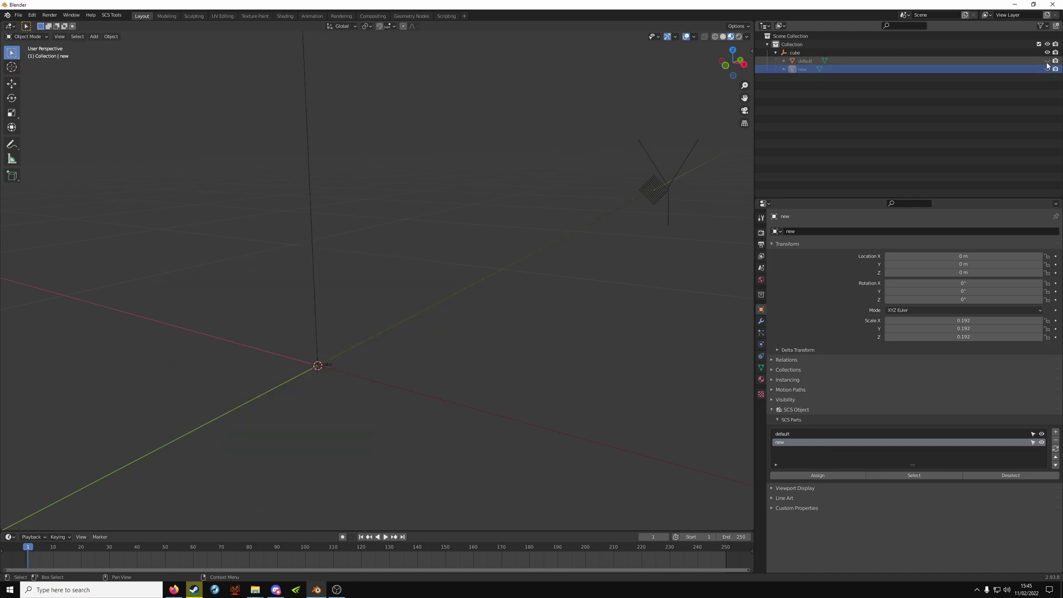
{"action": "left_click", "coordinate": [1046, 62]}
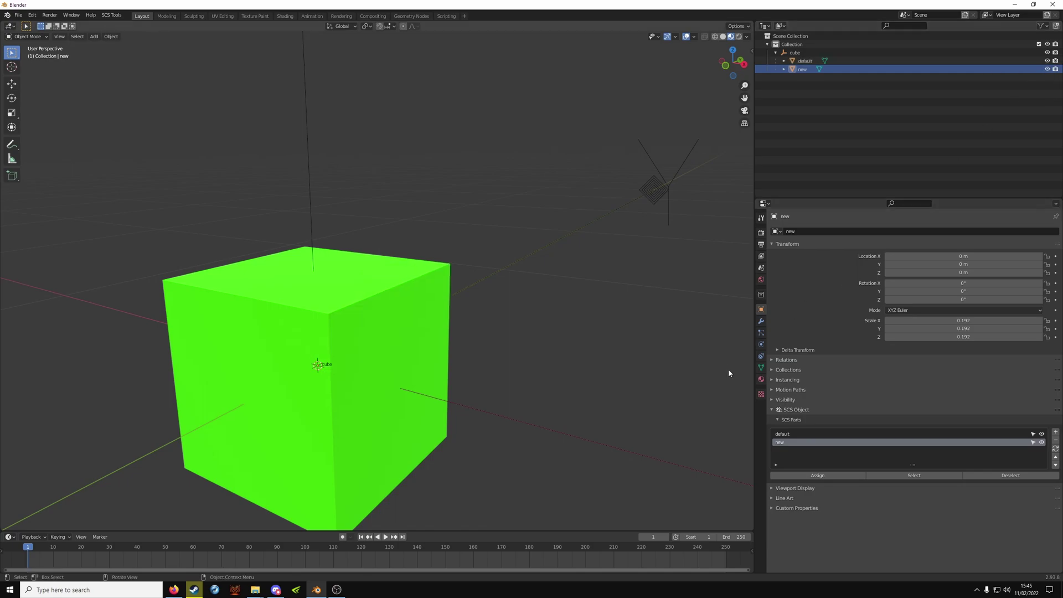
{"action": "left_click", "coordinate": [312, 200]}
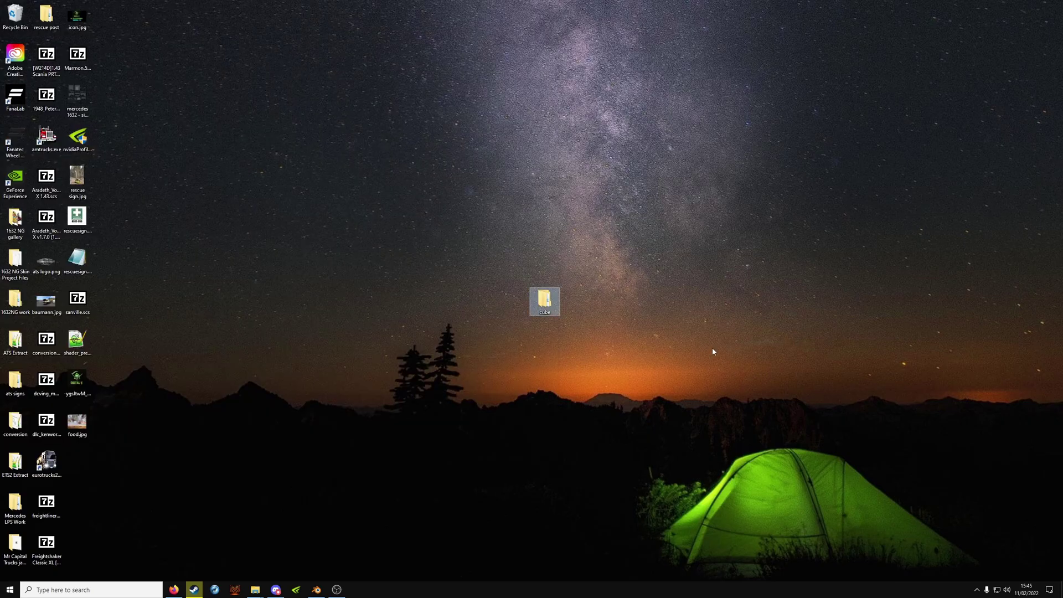
Open the desktop cube mod folder and go to def/vehicle/truck/kenworth.w900/accessory/cube.
{"action": "double_click", "coordinate": [544, 301]}
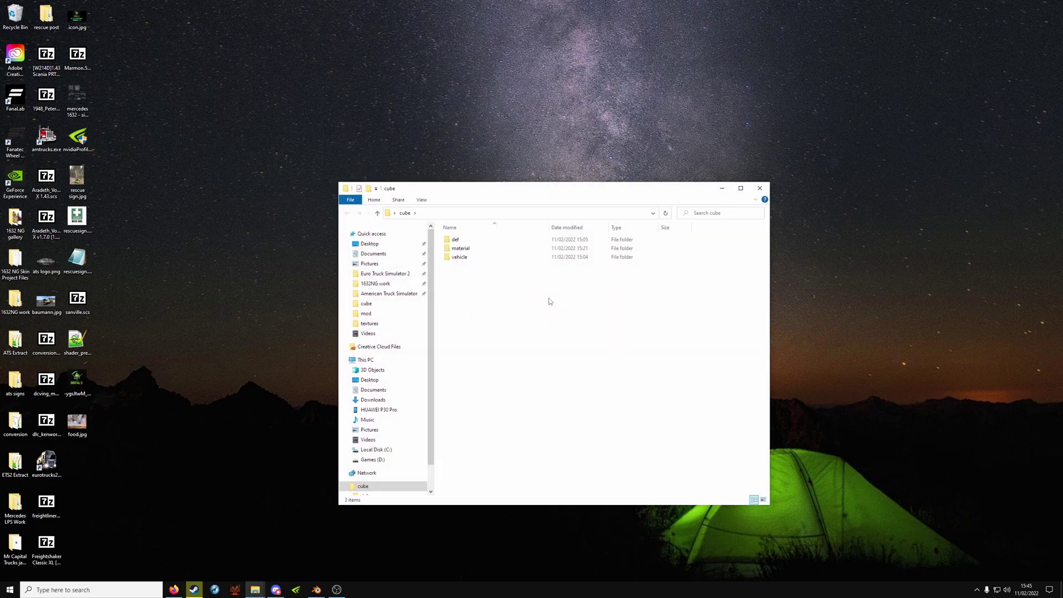
{"action": "double_click", "coordinate": [474, 239]}
{"action": "double_click", "coordinate": [474, 240]}
{"action": "double_click", "coordinate": [474, 239]}
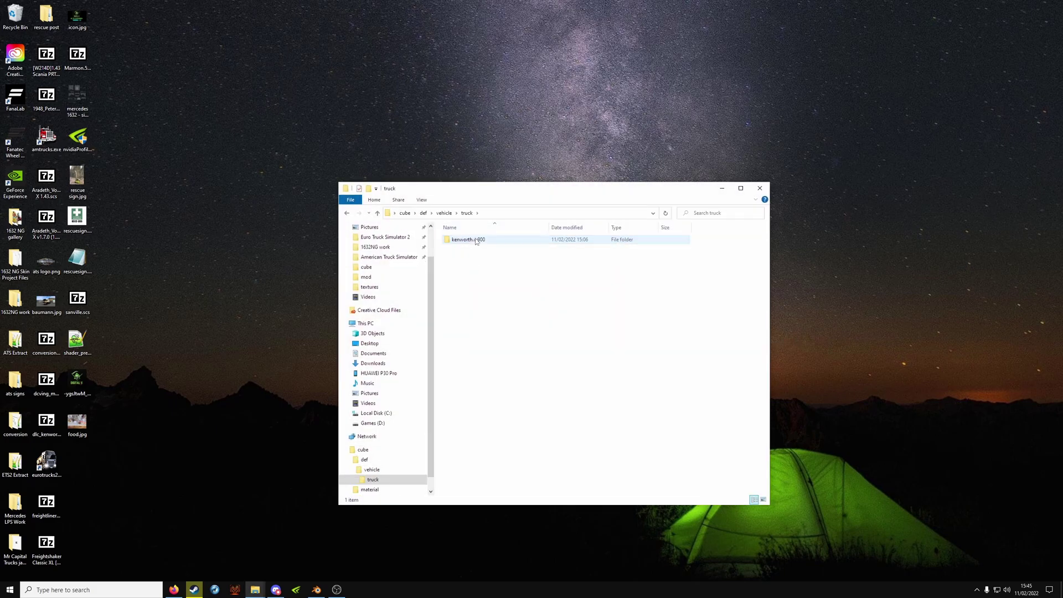
{"action": "double_click", "coordinate": [475, 240]}
{"action": "double_click", "coordinate": [475, 238]}
{"action": "double_click", "coordinate": [478, 236]}
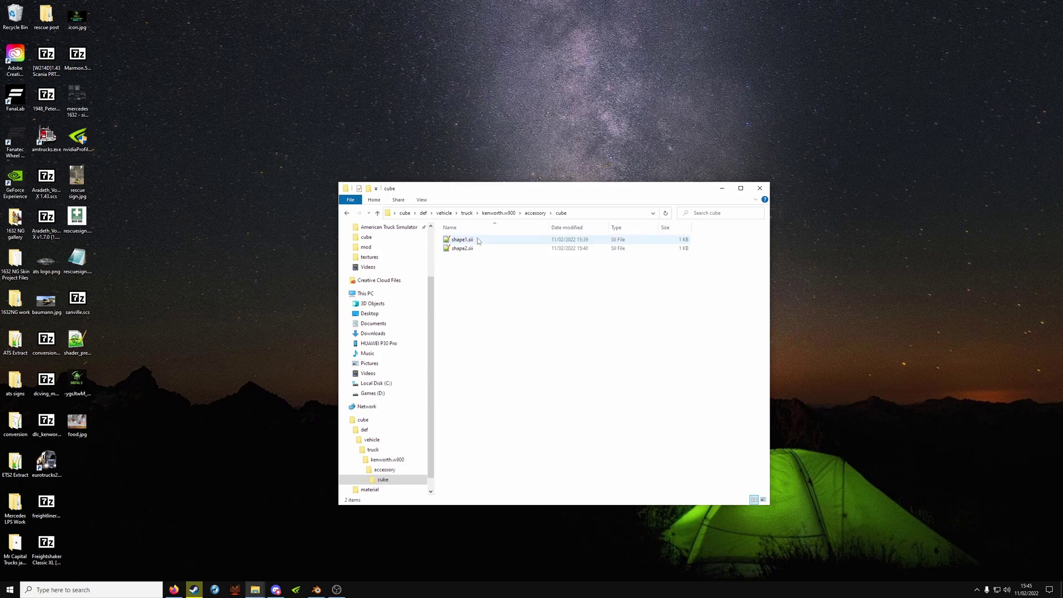
Duplicate shape2.sii in the same folder and name the copy shape3.sii.
{"action": "left_click", "coordinate": [479, 243]}
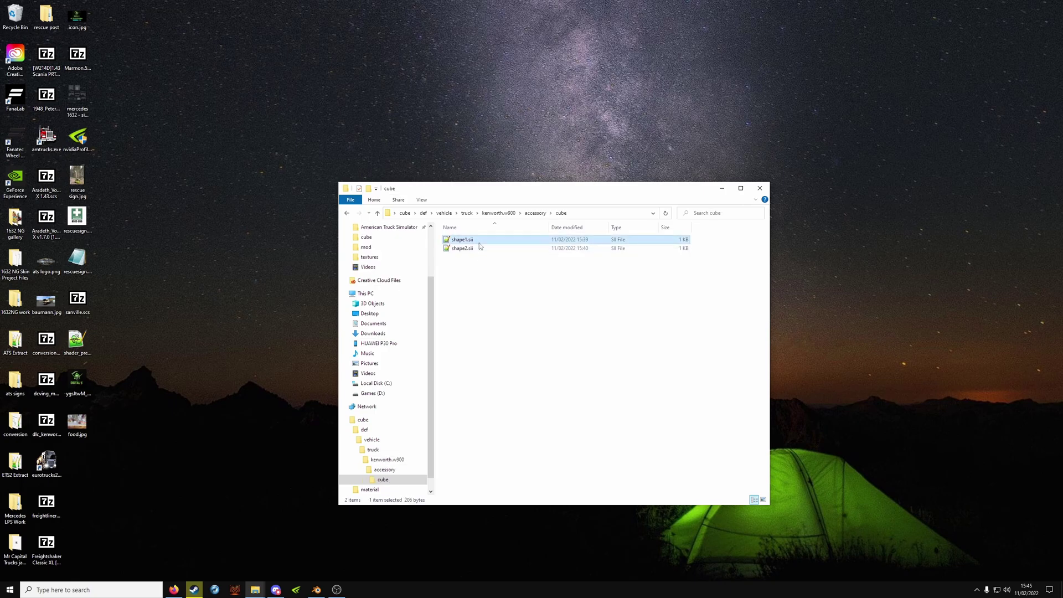
{"action": "left_click", "coordinate": [477, 248]}
{"action": "key", "text": "ctrl+c"}
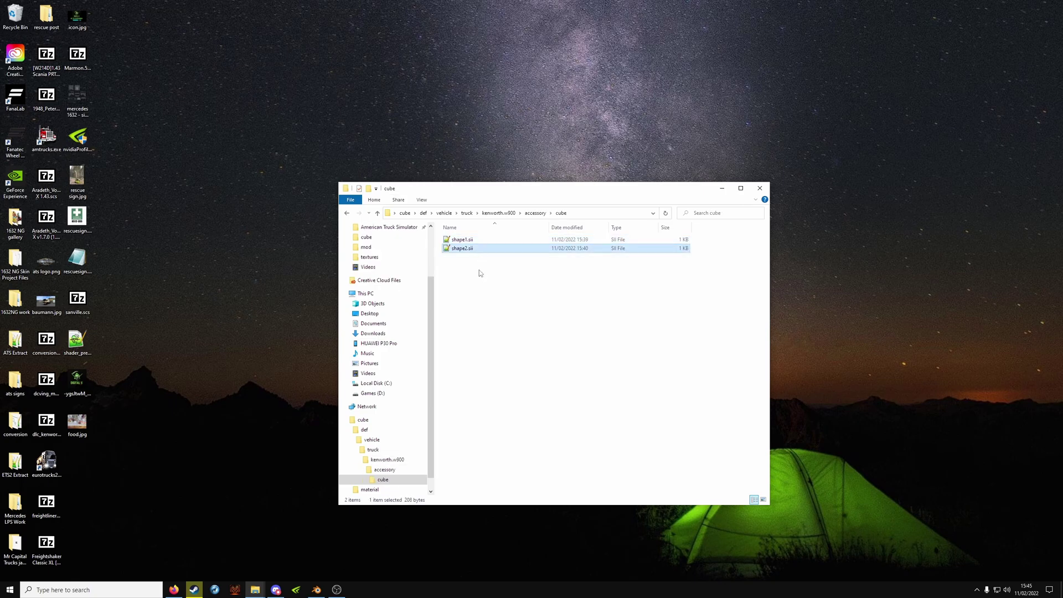
{"action": "key", "text": "ctrl+v"}
{"action": "key", "text": "F2"}
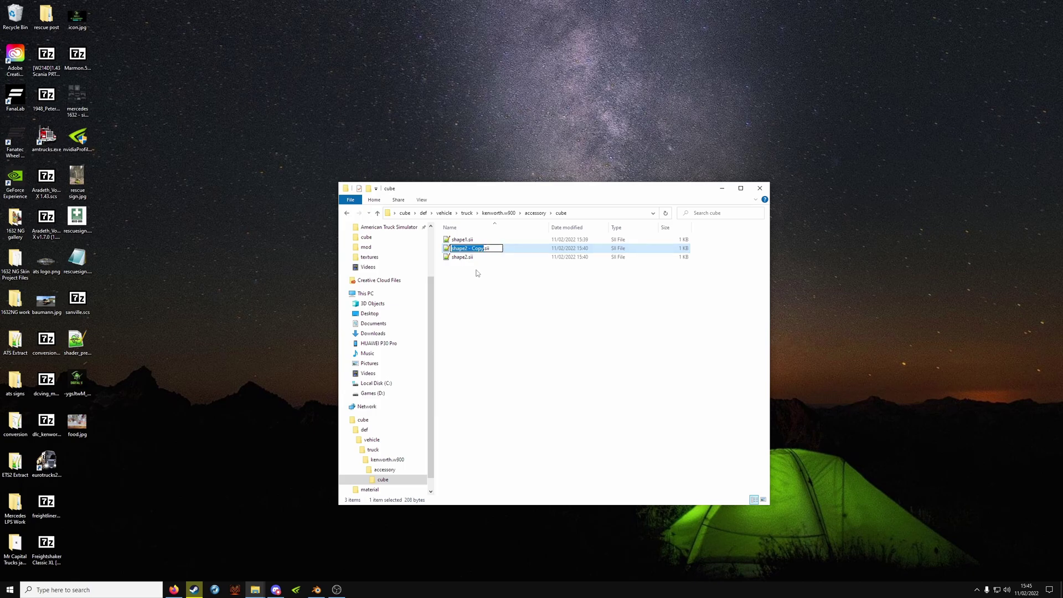
{"action": "type", "text": "shape3"}
{"action": "key", "text": "Return"}
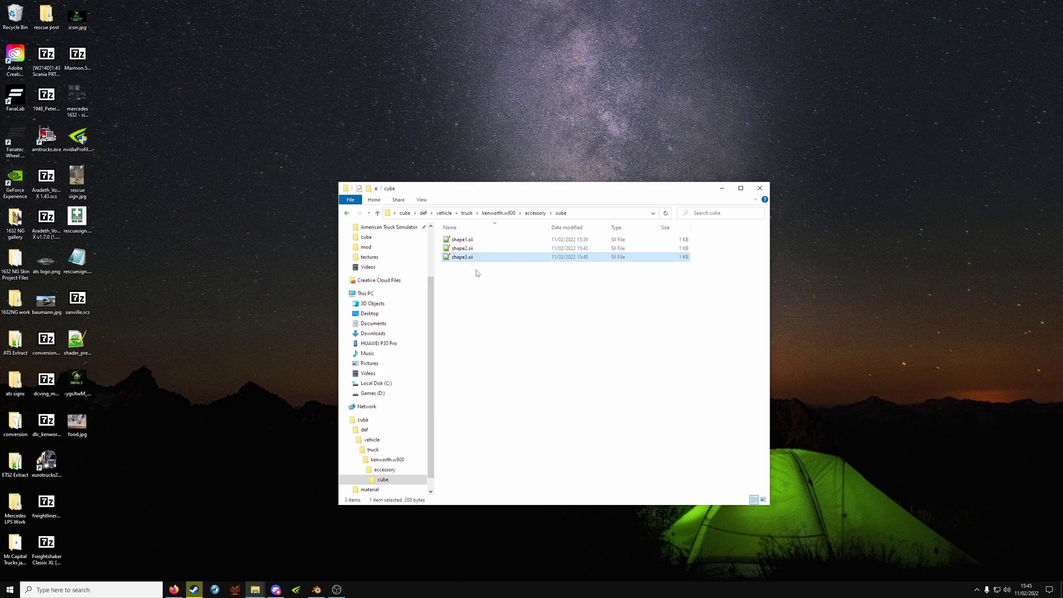
Open shape3.sii in Notepad++ and change its accessory_addon_data identifier to shape3.kenworth.w900.cube.
{"action": "double_click", "coordinate": [470, 257]}
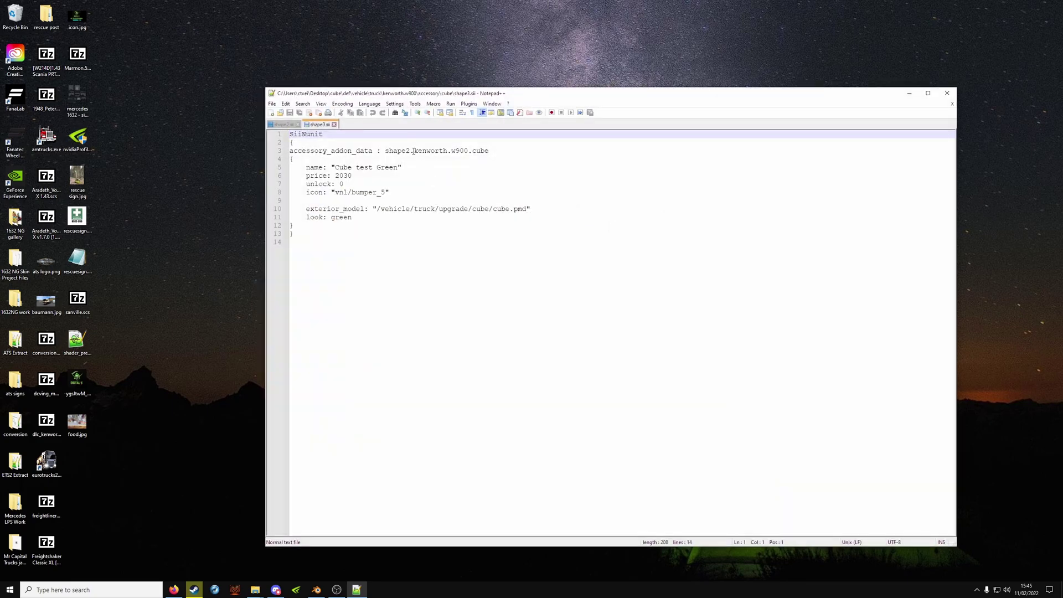
{"action": "left_click", "coordinate": [409, 152]}
{"action": "key", "text": "BackSpace"}
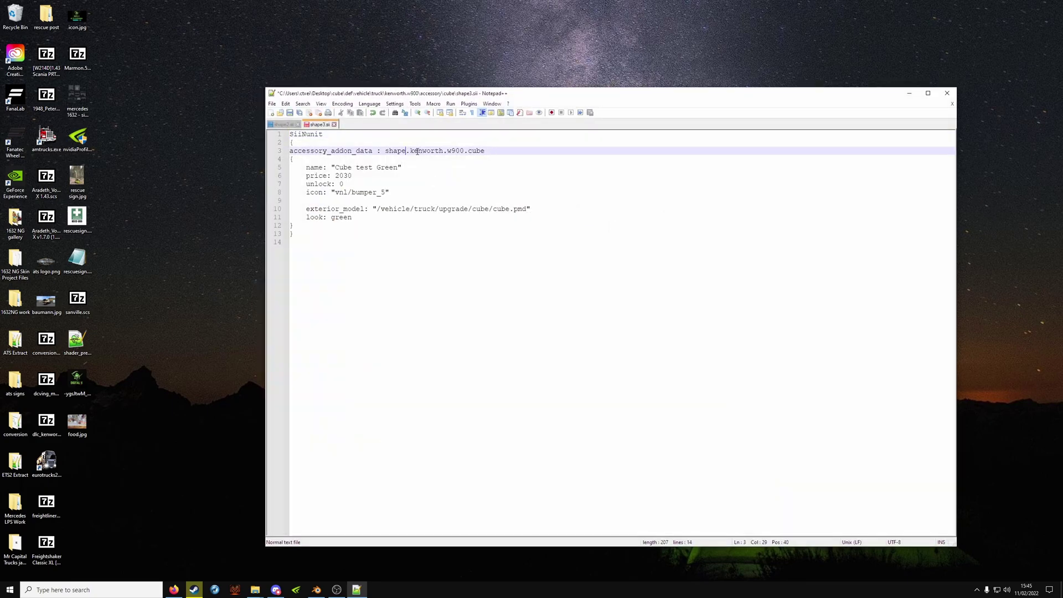
{"action": "type", "text": "3"}
Put the text cursor after the look line in shape3.sii and switch to Blender to check the cube root's SCS variant names.
{"action": "left_click", "coordinate": [398, 167]}
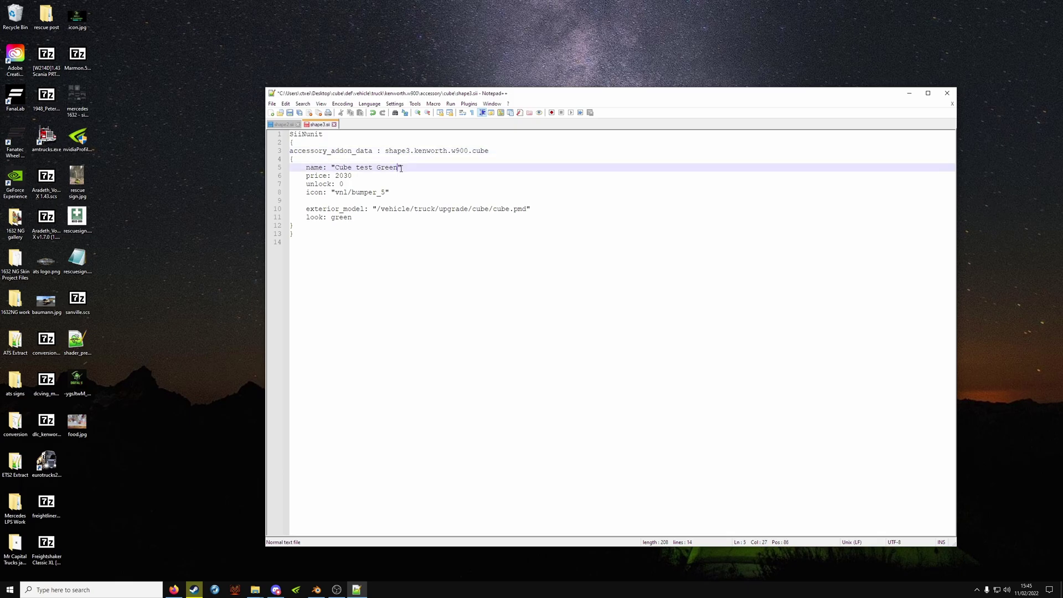
{"action": "left_click", "coordinate": [362, 214]}
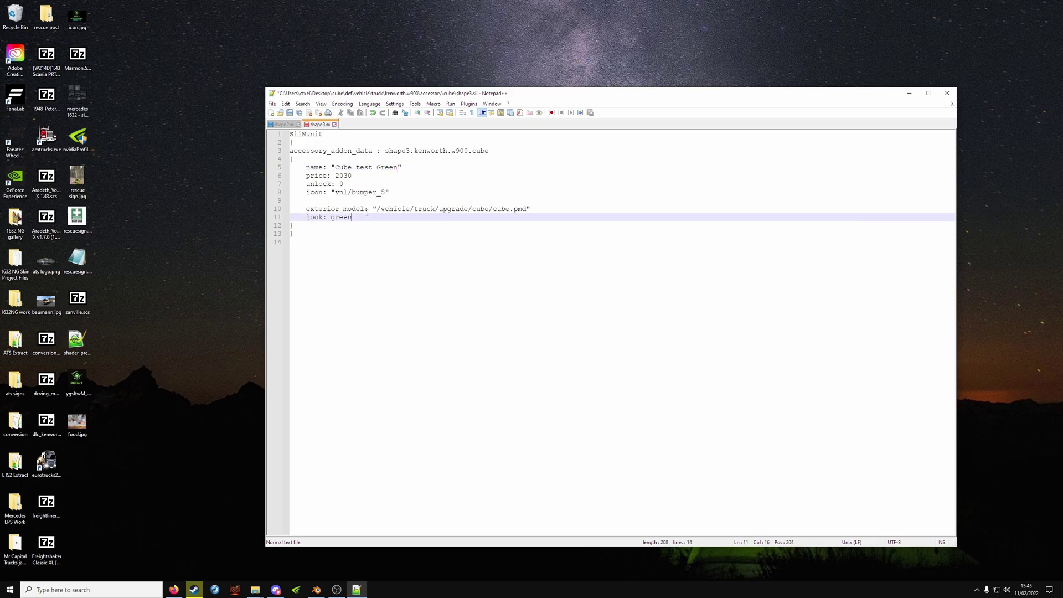
{"action": "key", "text": "alt+Tab"}
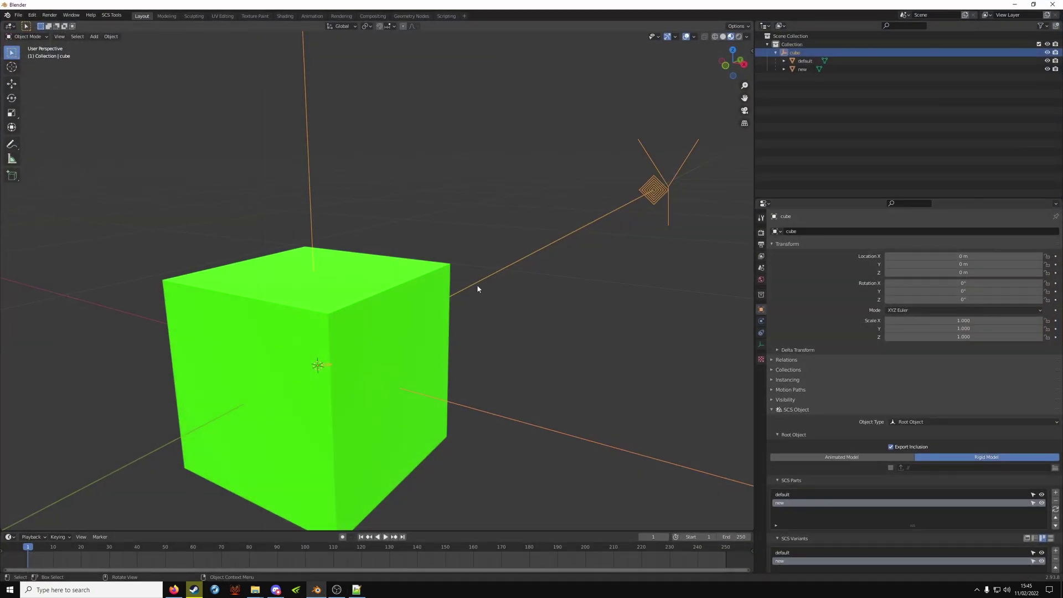
Add the line "variant: default" below the look line in shape3.sii, checking the name in Blender, then save and close the file.
{"action": "key", "text": "super+d"}
{"action": "left_click", "coordinate": [357, 589]}
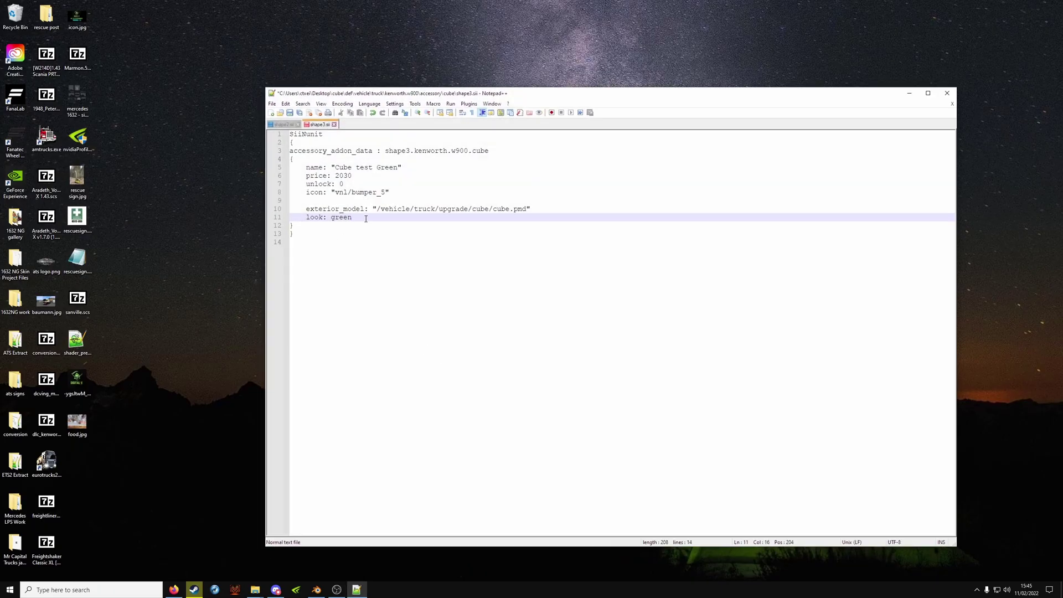
{"action": "key", "text": "Return"}
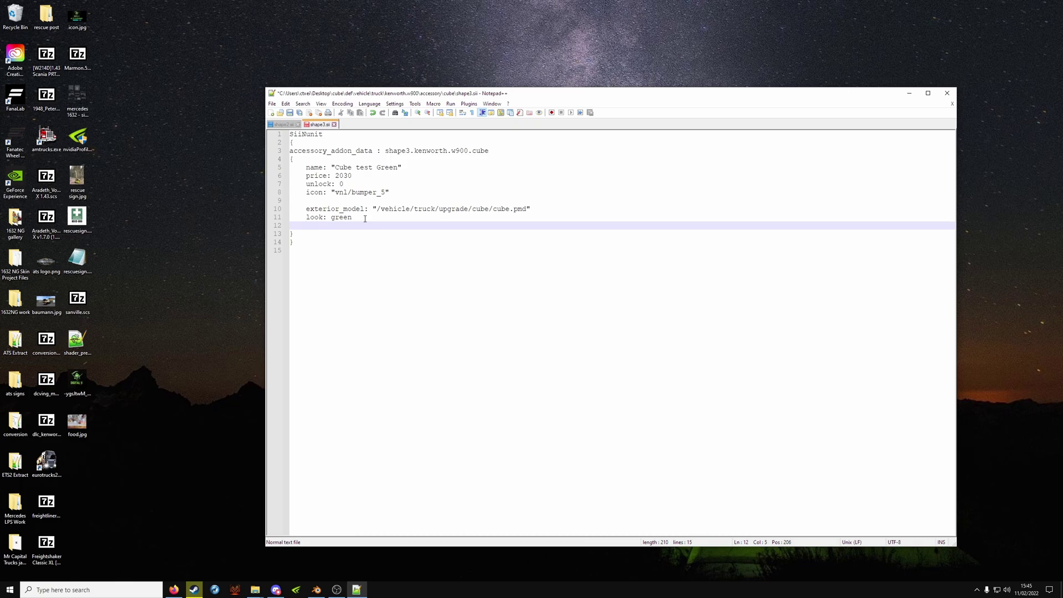
{"action": "type", "text": "variant: default"}
{"action": "left_click", "coordinate": [316, 590]}
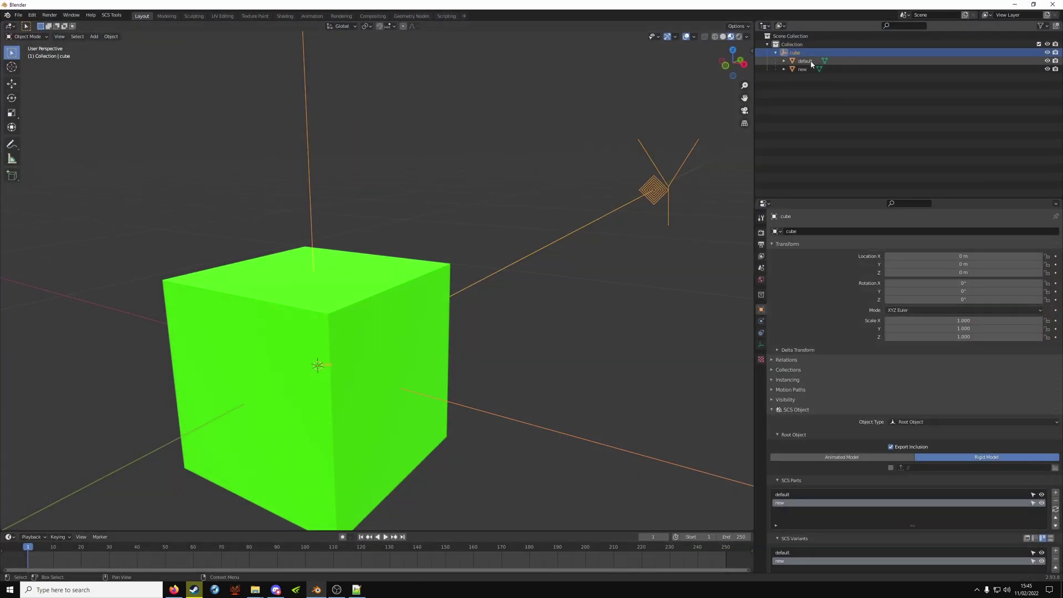
{"action": "left_click", "coordinate": [805, 61]}
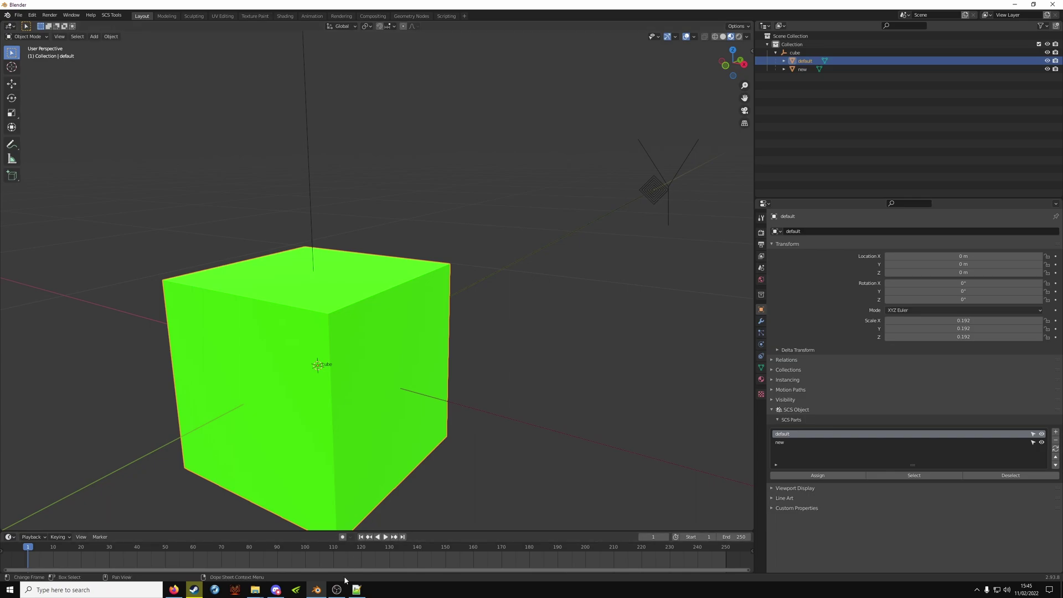
{"action": "key", "text": "alt+Tab"}
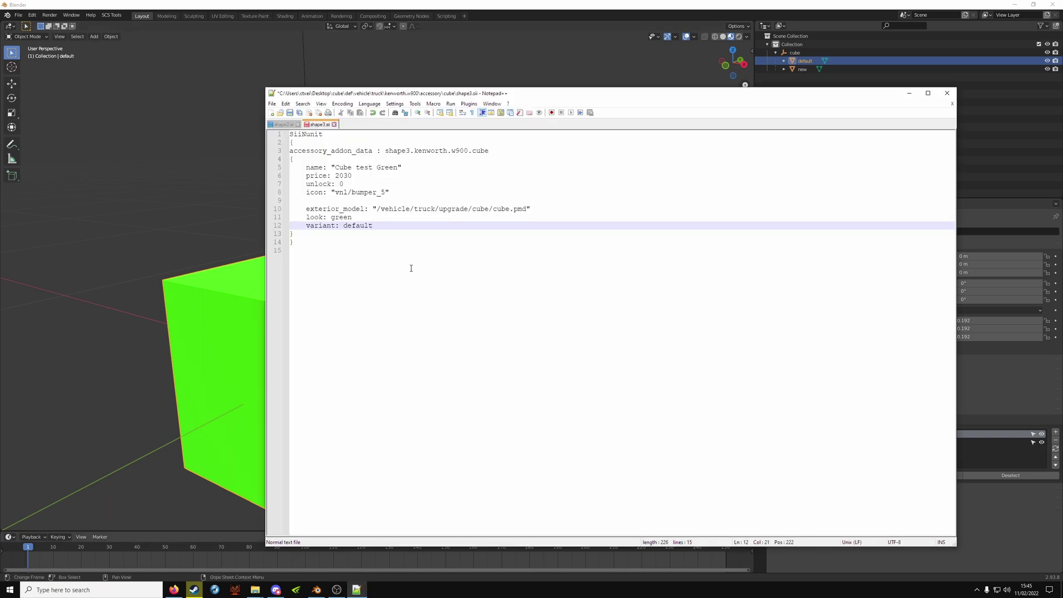
{"action": "left_click", "coordinate": [289, 112]}
{"action": "left_click", "coordinate": [946, 94]}
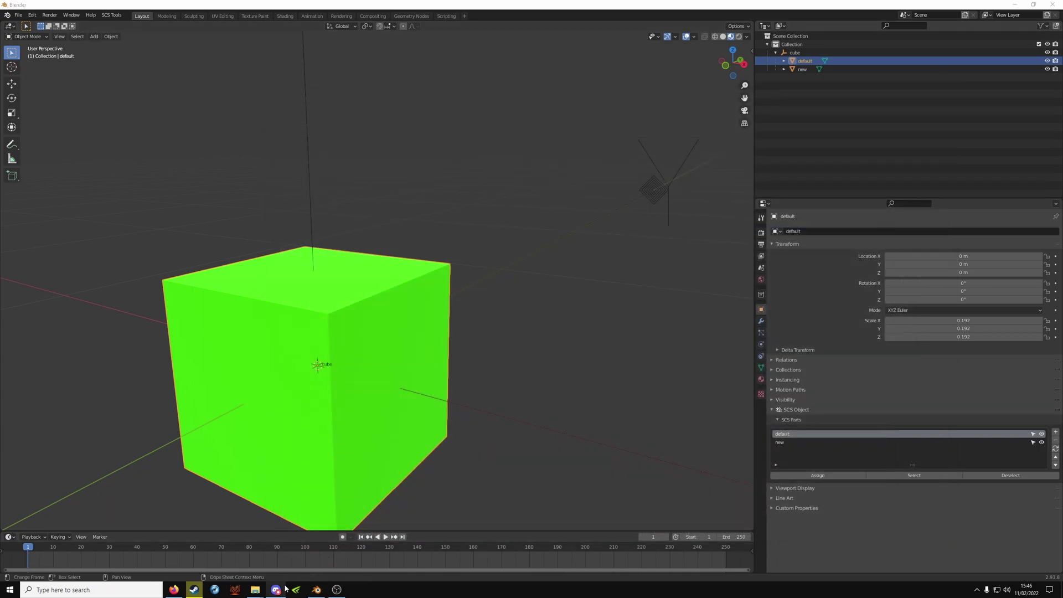
Duplicate shape3.sii in the accessory cube folder and name the copy shape4.sii.
{"action": "mouse_move", "coordinate": [263, 592]}
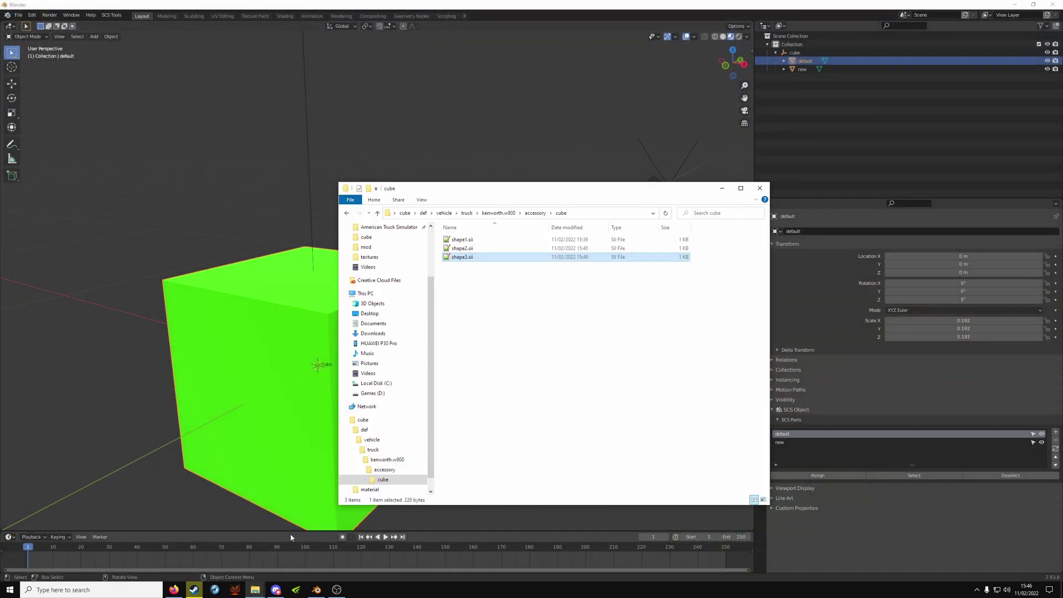
{"action": "left_click", "coordinate": [267, 558]}
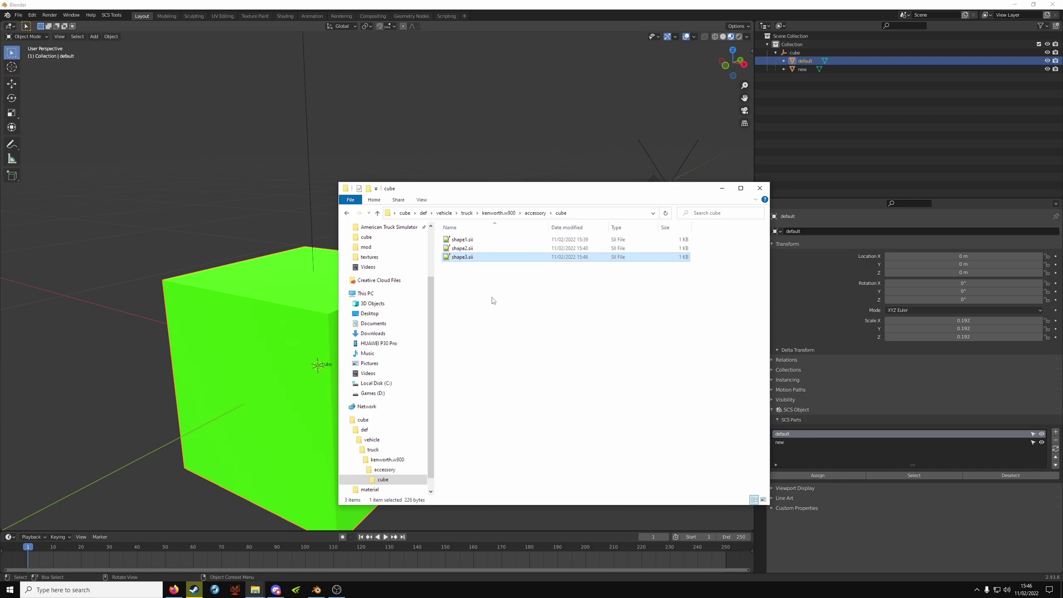
{"action": "key", "text": "ctrl+v"}
{"action": "key", "text": "F2"}
{"action": "type", "text": "shape4"}
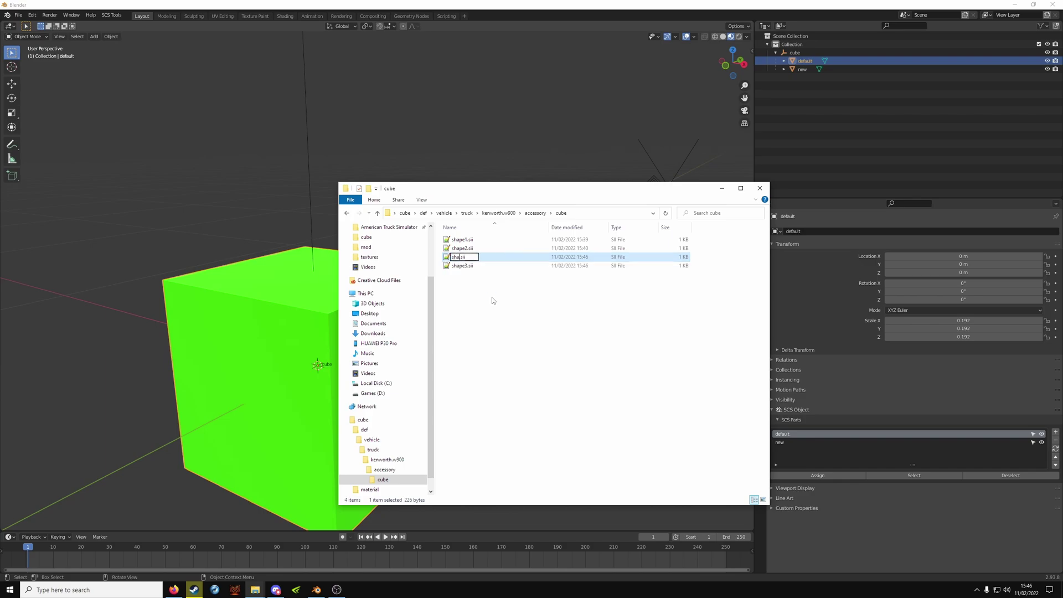
{"action": "key", "text": "Return"}
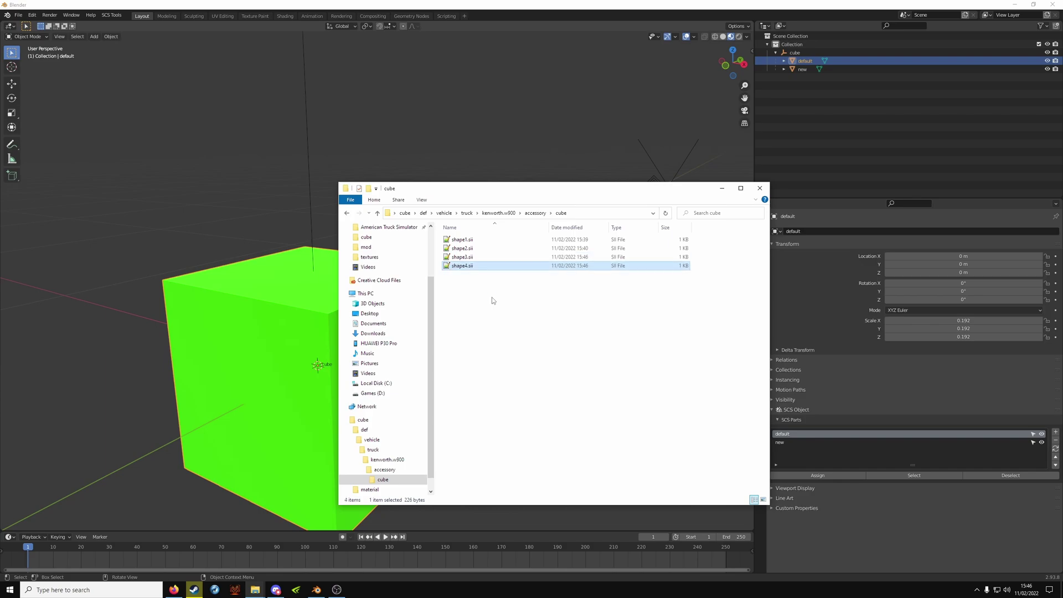
Open shape4.sii in Notepad++ and change its accessory_addon_data identifier to shape4.kenworth.w900.cube.
{"action": "double_click", "coordinate": [482, 267]}
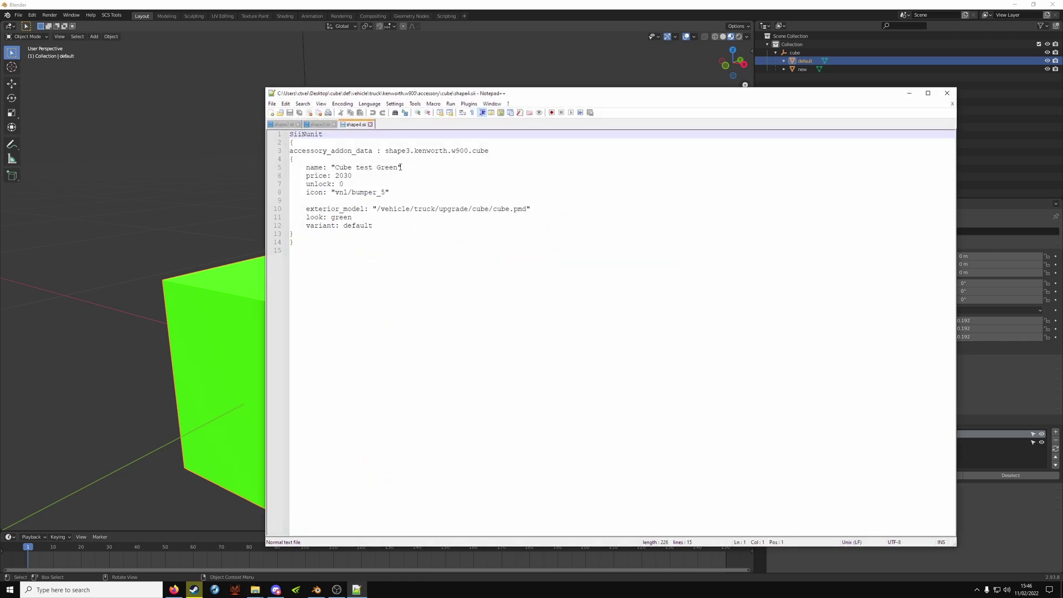
{"action": "left_click", "coordinate": [410, 151]}
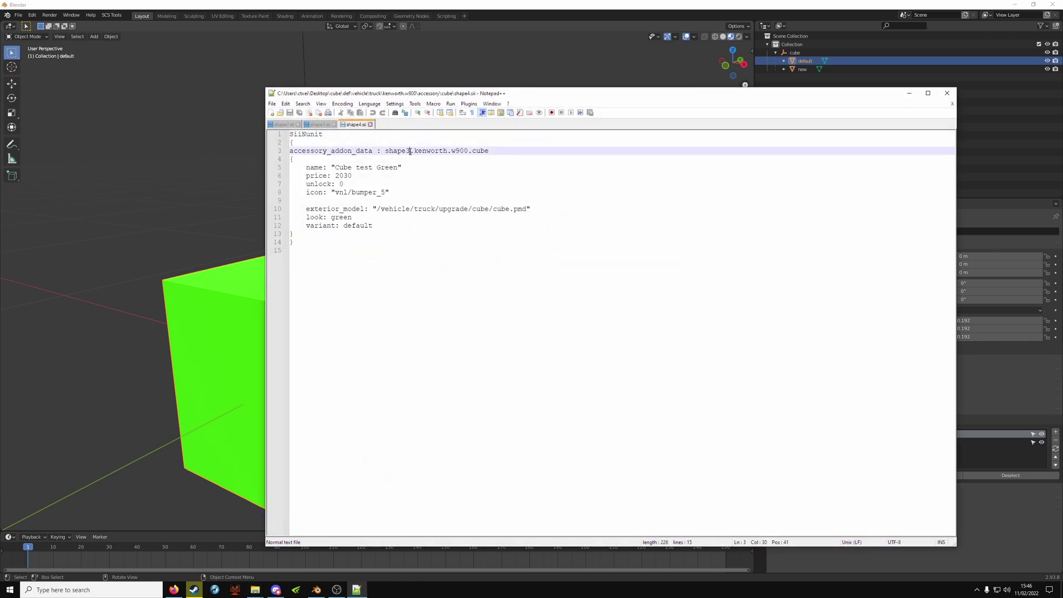
{"action": "key", "text": "BackSpace"}
{"action": "type", "text": "4"}
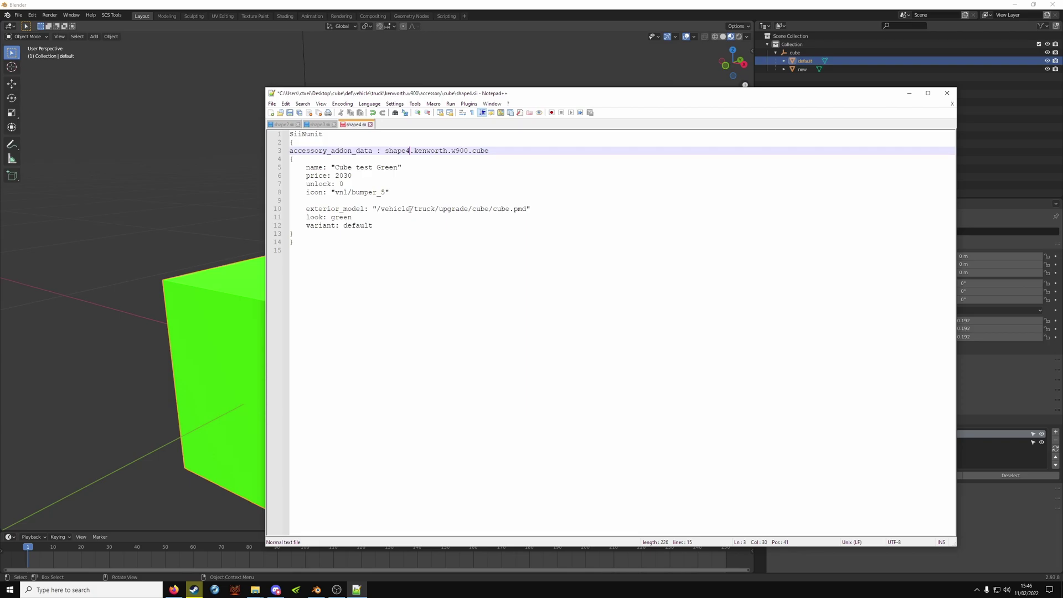
Set the variant in shape4.sii to new, checking the part name in Blender, then save the file and close Notepad++.
{"action": "left_click", "coordinate": [372, 225]}
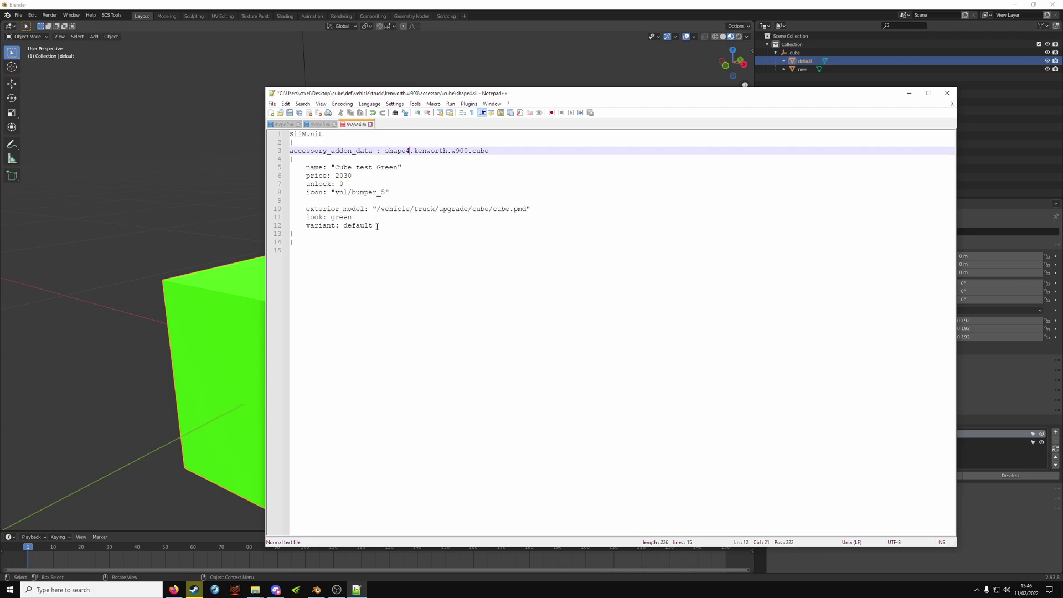
{"action": "left_click", "coordinate": [800, 70]}
{"action": "left_click", "coordinate": [357, 589]}
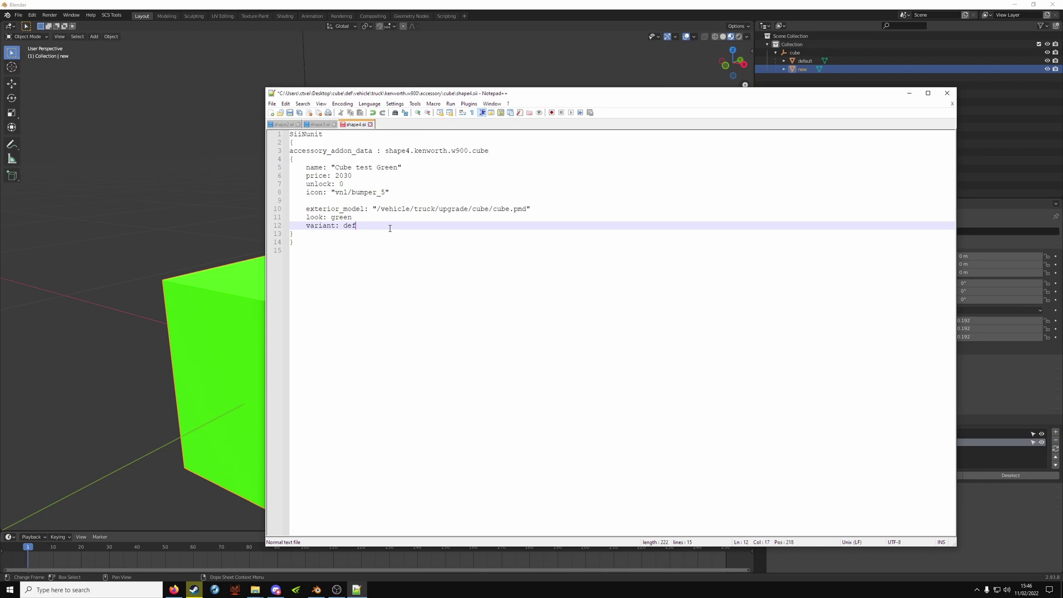
{"action": "type", "text": "new"}
{"action": "left_click", "coordinate": [289, 112]}
{"action": "left_click", "coordinate": [318, 112]}
{"action": "left_click", "coordinate": [946, 93]}
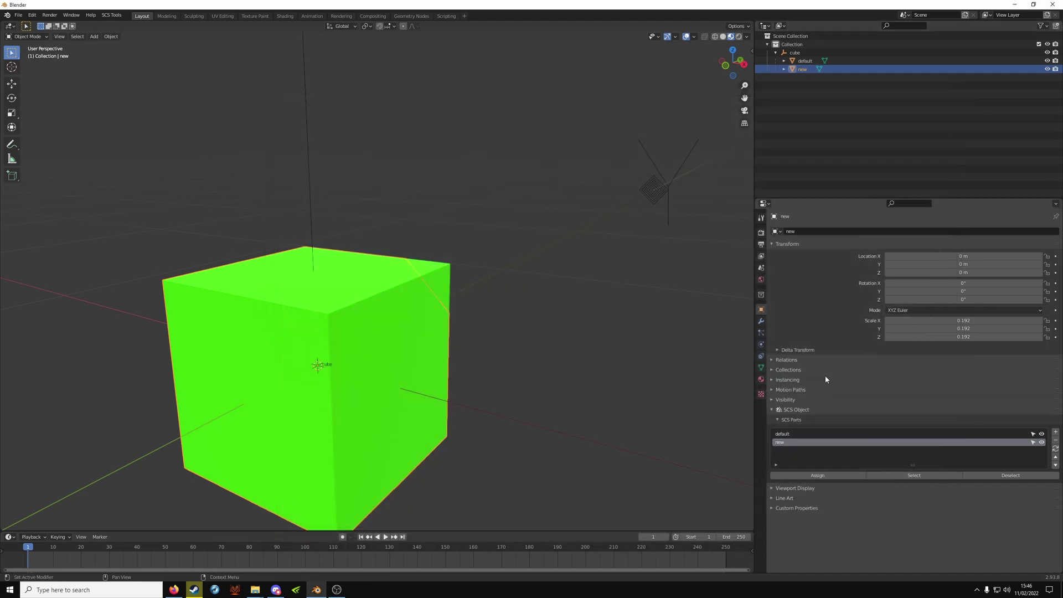
Export the selected cube root with SCS Export and pack the cubetest mod into the American Truck Simulator mod folder.
{"action": "left_click", "coordinate": [308, 209]}
{"action": "scroll", "coordinate": [308, 204], "scroll_direction": "down", "scroll_amount": 10}
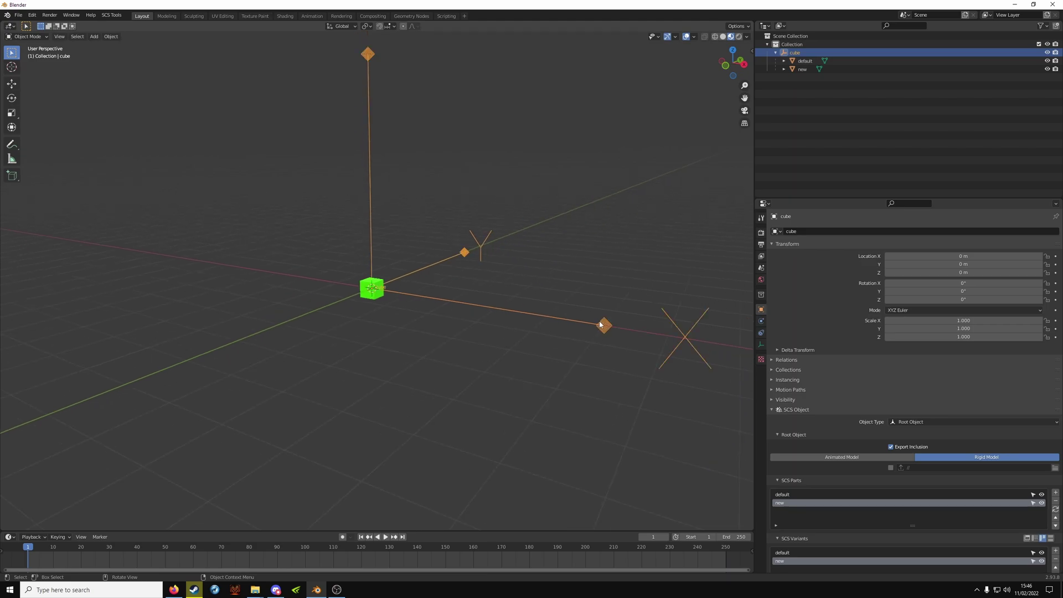
{"action": "left_click", "coordinate": [762, 245]}
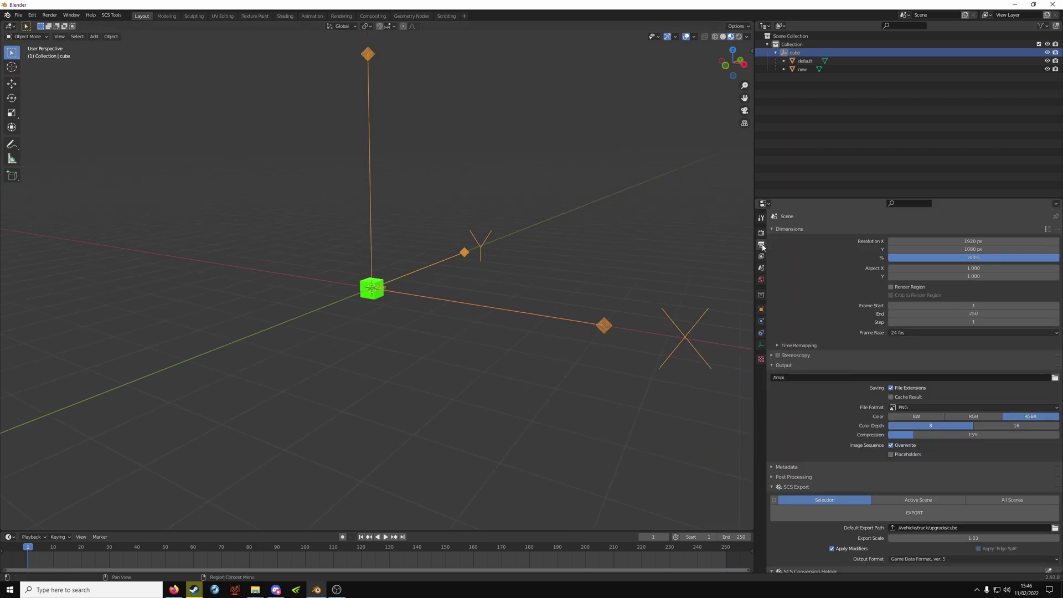
{"action": "left_click", "coordinate": [954, 514]}
{"action": "scroll", "coordinate": [942, 504], "scroll_direction": "down", "scroll_amount": 5}
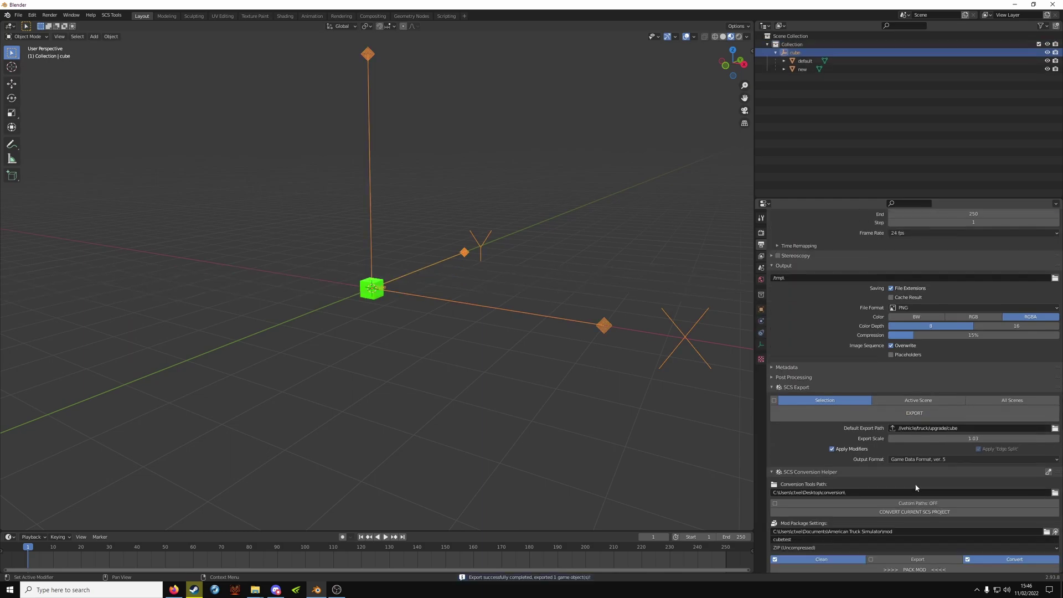
{"action": "left_click", "coordinate": [914, 562]}
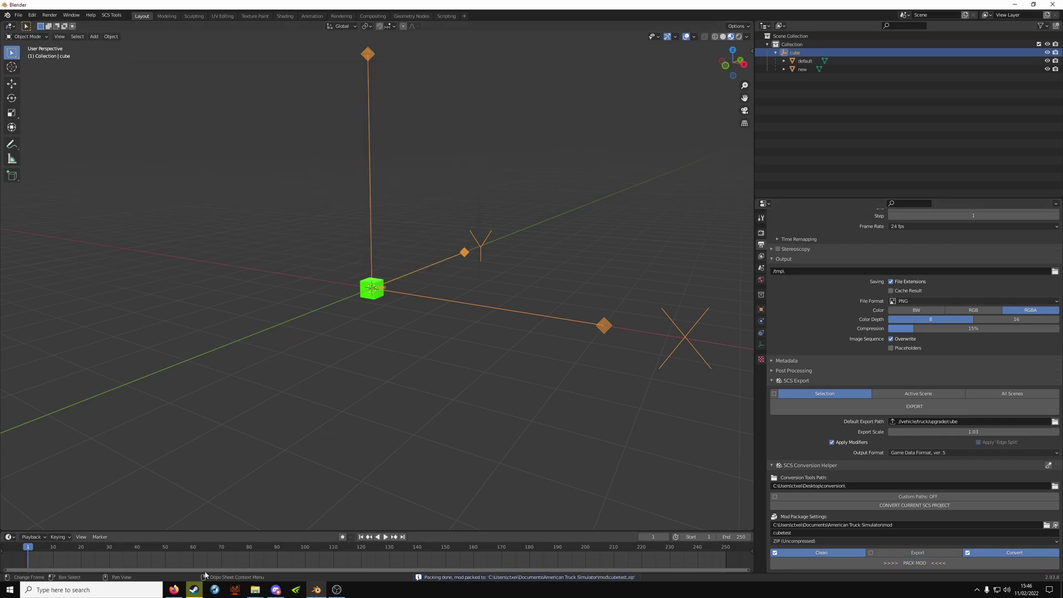
Launch American Truck Simulator from the Steam library and continue the test profile's game.
{"action": "left_click", "coordinate": [194, 589]}
{"action": "left_click", "coordinate": [206, 170]}
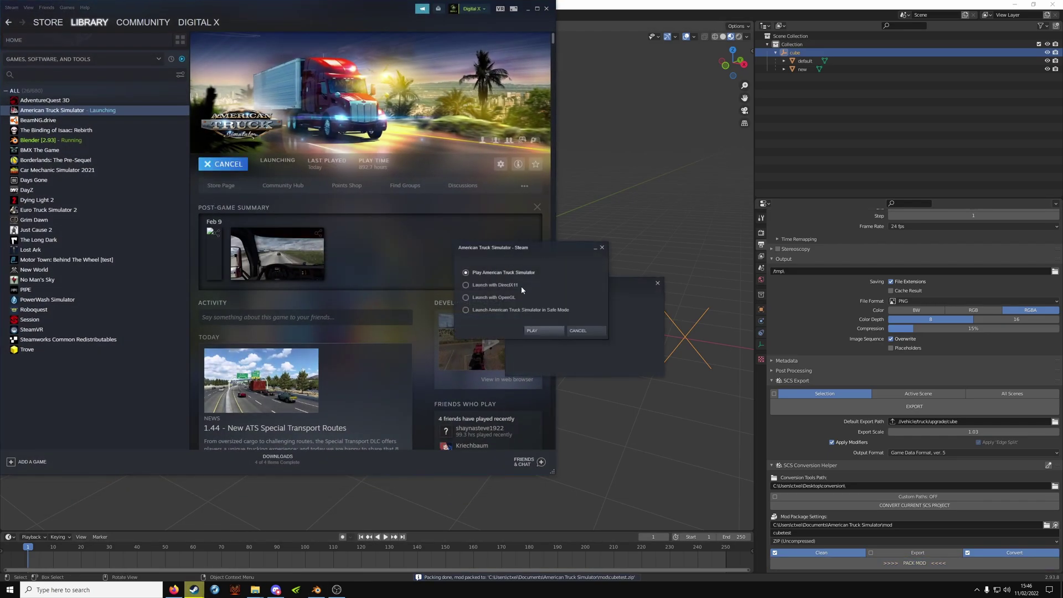
{"action": "left_click", "coordinate": [531, 330]}
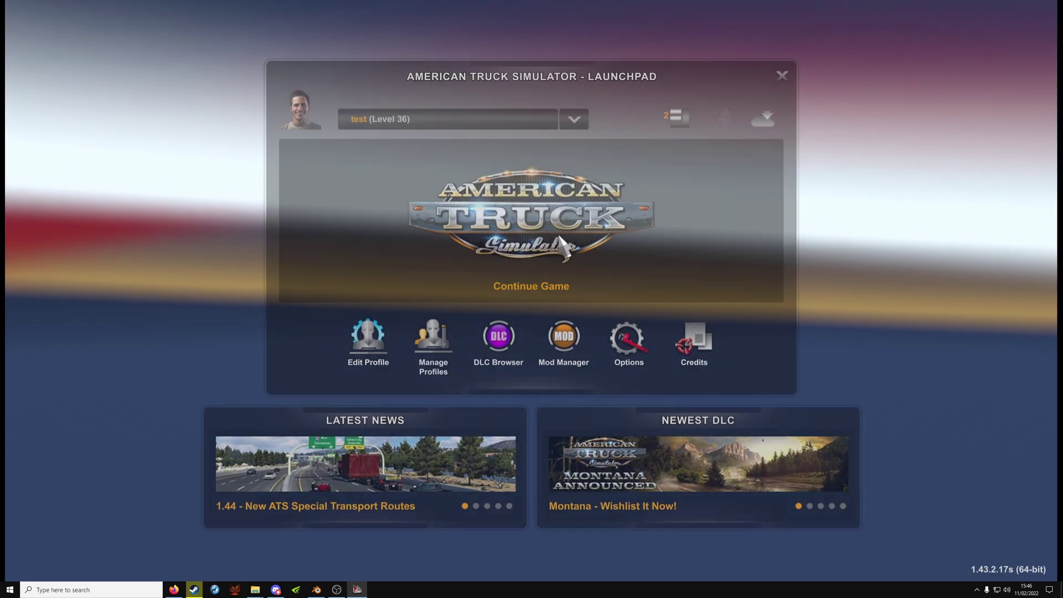
{"action": "left_click", "coordinate": [558, 237]}
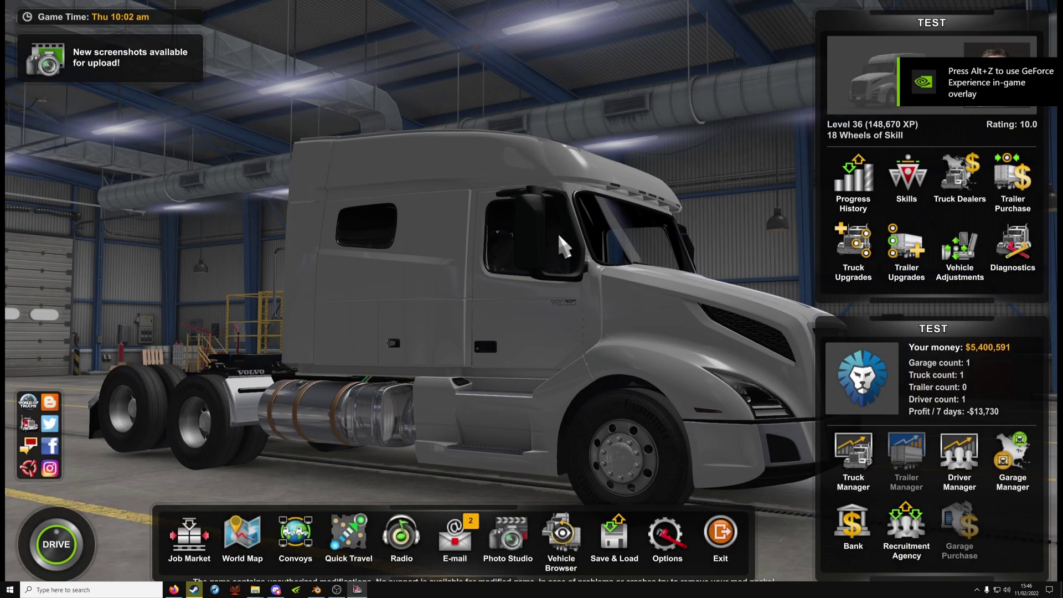
Choose the Kenworth W900 in the truck browser and list the accessories for the cube slot on its grille.
{"action": "left_click", "coordinate": [561, 535]}
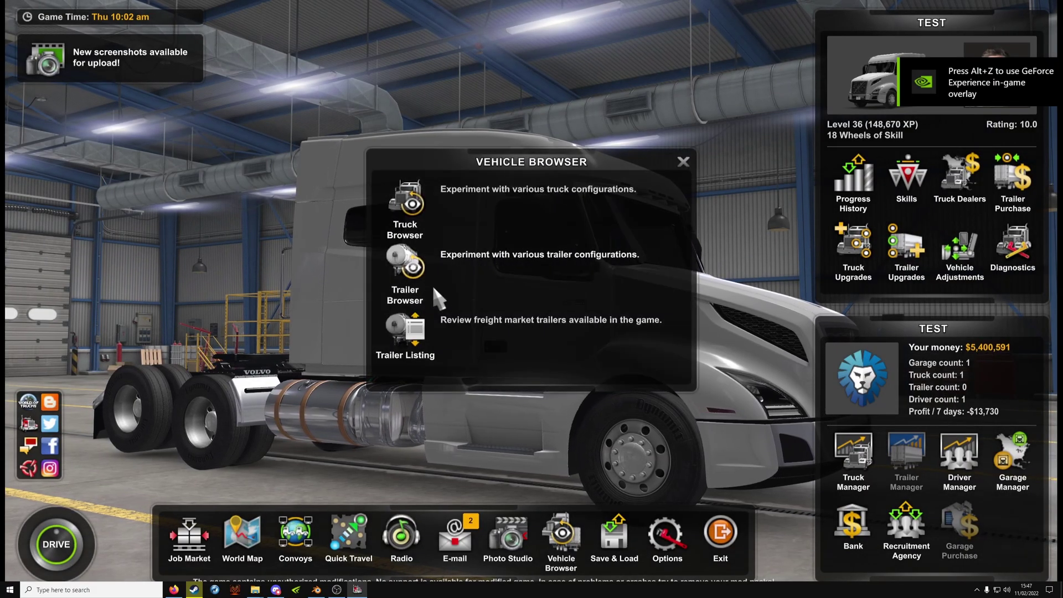
{"action": "left_click", "coordinate": [408, 222]}
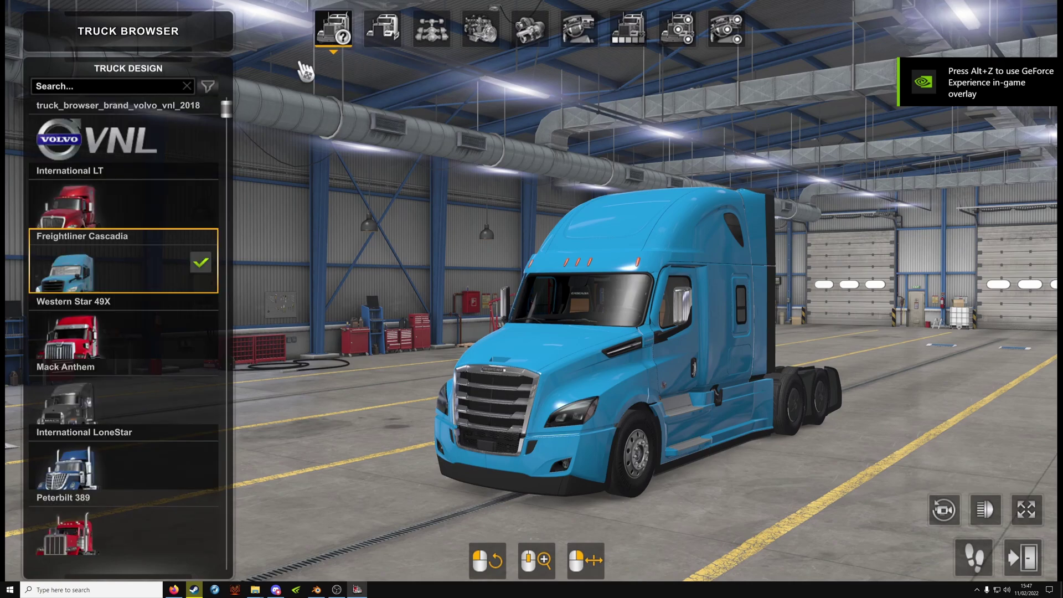
{"action": "scroll", "coordinate": [173, 415], "scroll_direction": "down", "scroll_amount": 4}
{"action": "left_click", "coordinate": [135, 438]}
{"action": "left_click", "coordinate": [676, 29]}
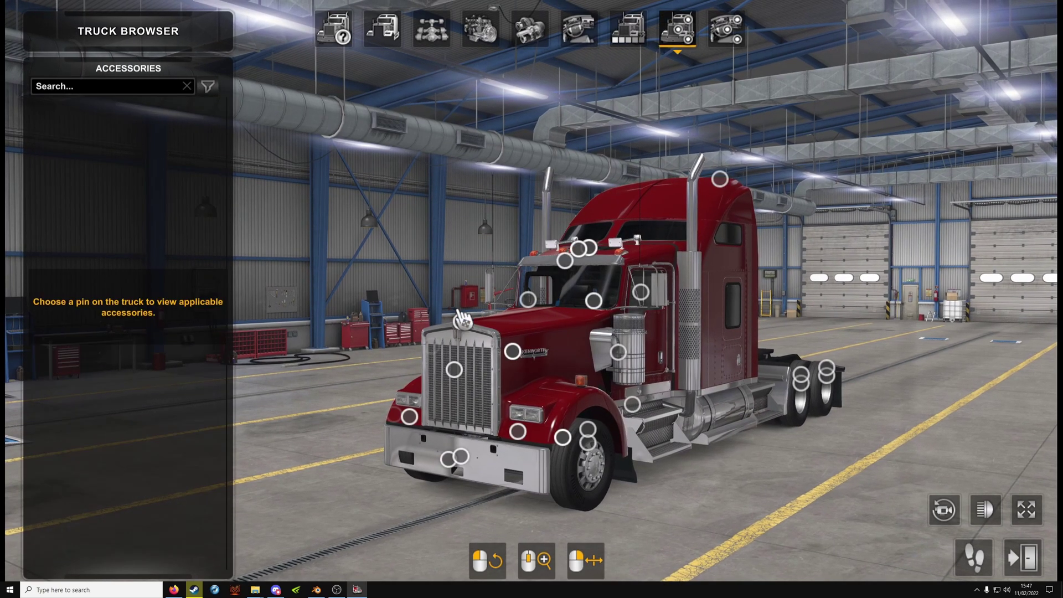
{"action": "left_click", "coordinate": [454, 369]}
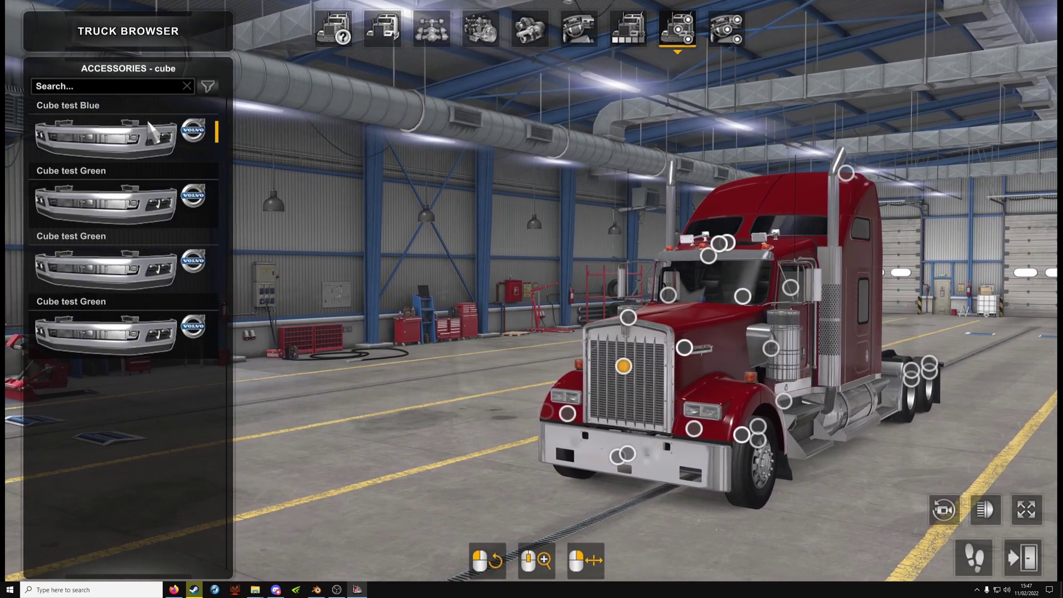
Preview Cube test Blue and the first Cube test Green by switching between them, then fit the second Cube test Green.
{"action": "left_click", "coordinate": [148, 125]}
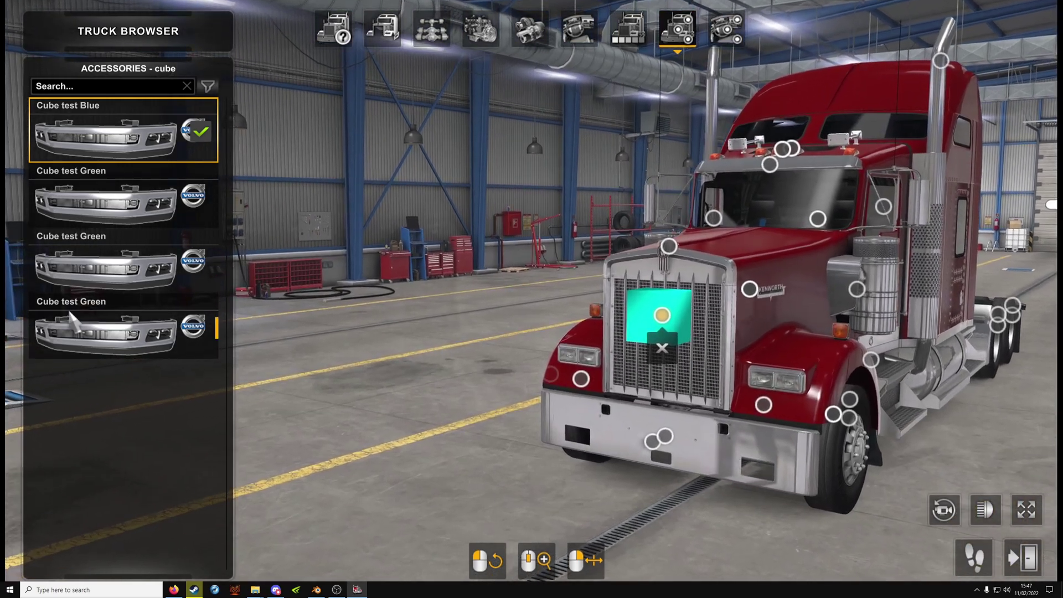
{"action": "left_click_drag", "start_coordinate": [415, 274], "coordinate": [437, 273]}
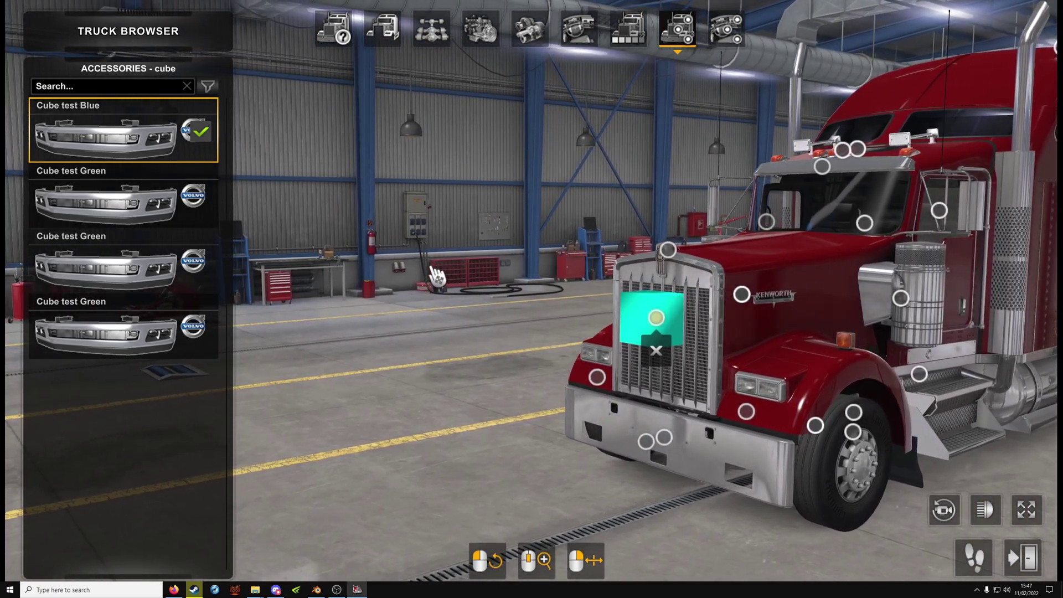
{"action": "left_click", "coordinate": [135, 191]}
{"action": "left_click", "coordinate": [142, 139]}
{"action": "left_click", "coordinate": [133, 186]}
{"action": "left_click", "coordinate": [127, 149]}
{"action": "left_click", "coordinate": [133, 195]}
{"action": "left_click", "coordinate": [158, 271]}
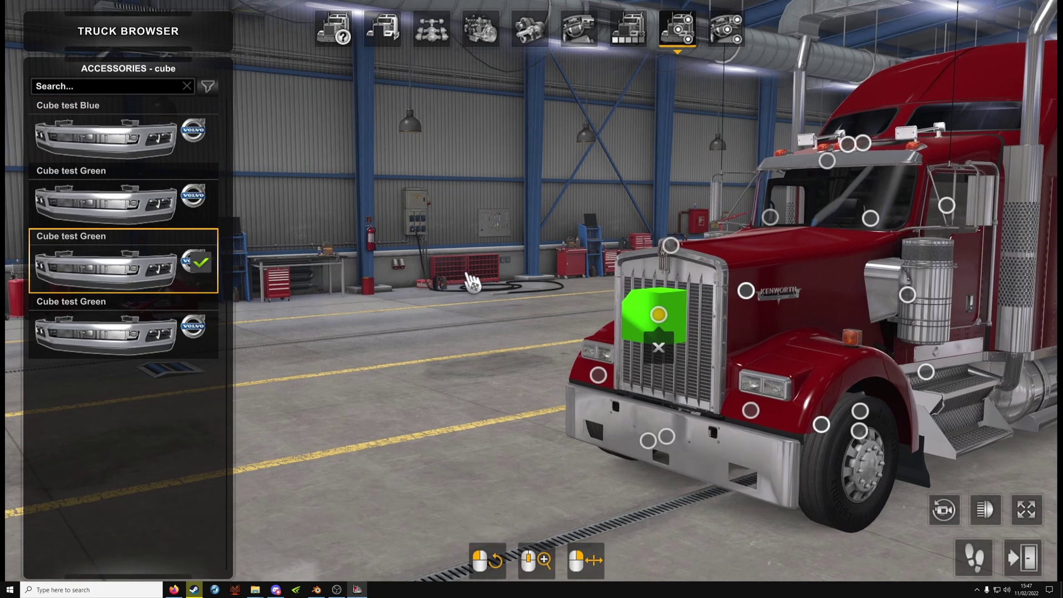
View the grille up close in walk mode and compare all four cube accessories, ending on Cube test Blue.
{"action": "left_click_drag", "start_coordinate": [473, 283], "coordinate": [387, 282]}
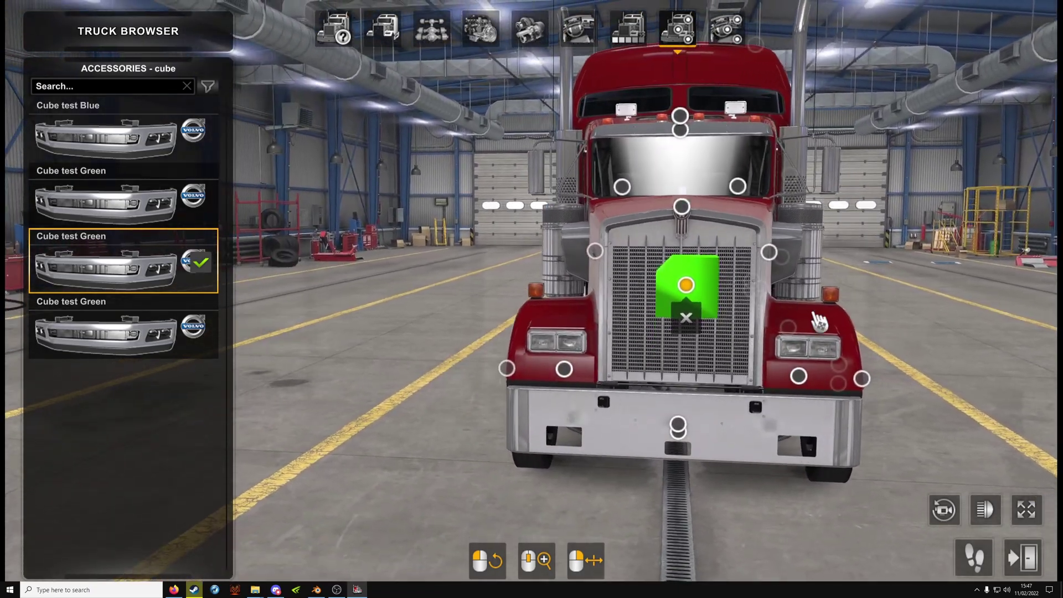
{"action": "left_click", "coordinate": [974, 556]}
{"action": "key", "text": "w"}
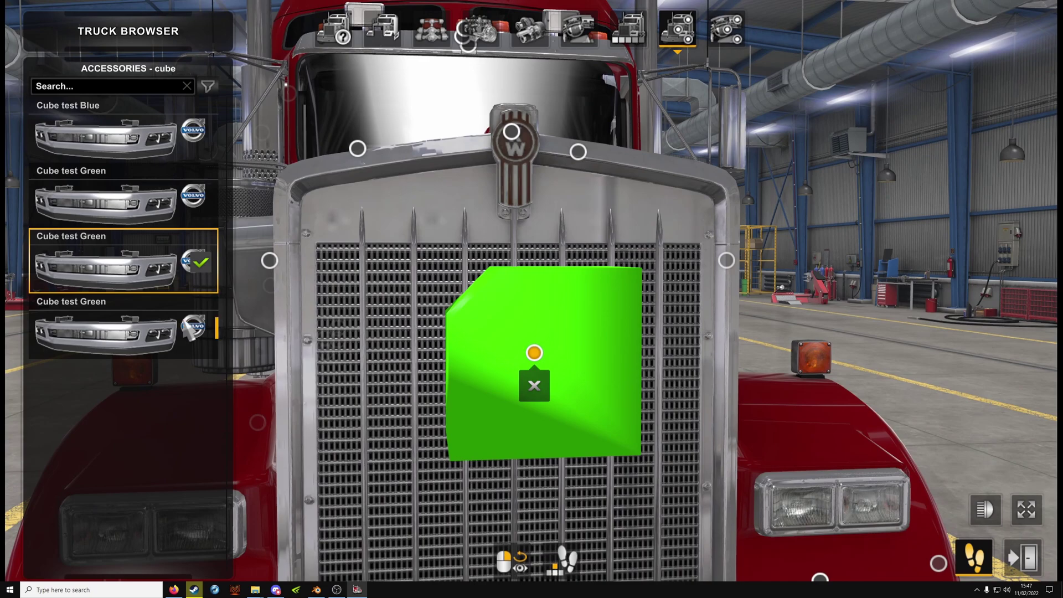
{"action": "left_click", "coordinate": [77, 321]}
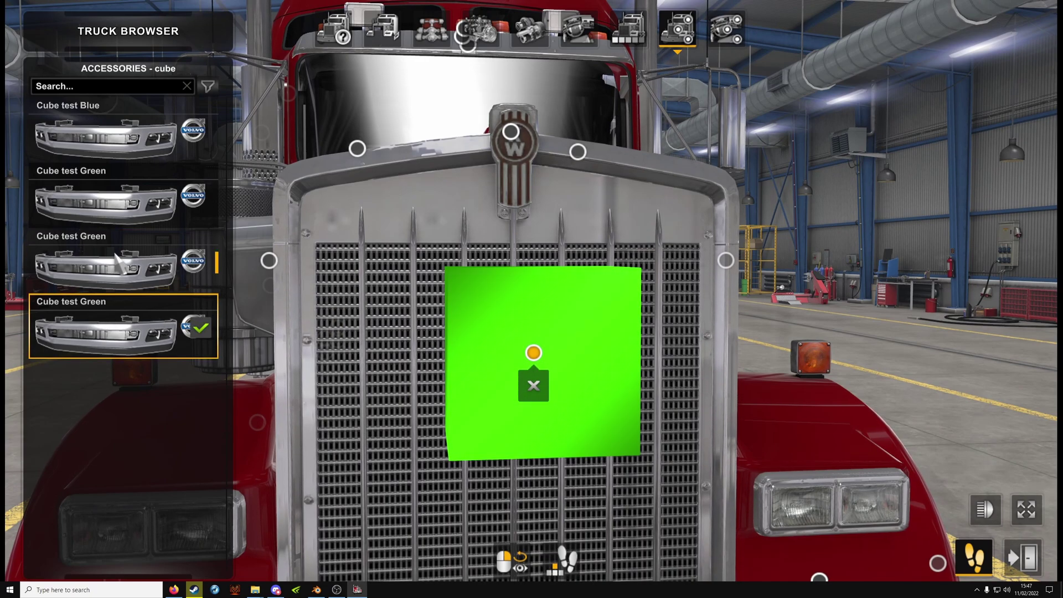
{"action": "left_click", "coordinate": [186, 277]}
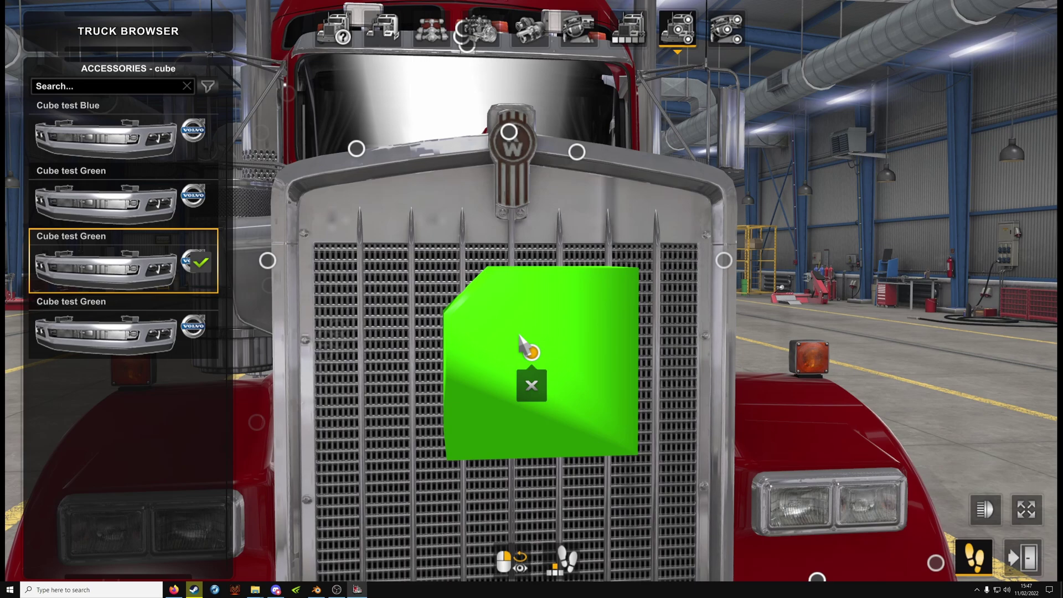
{"action": "left_click", "coordinate": [155, 339]}
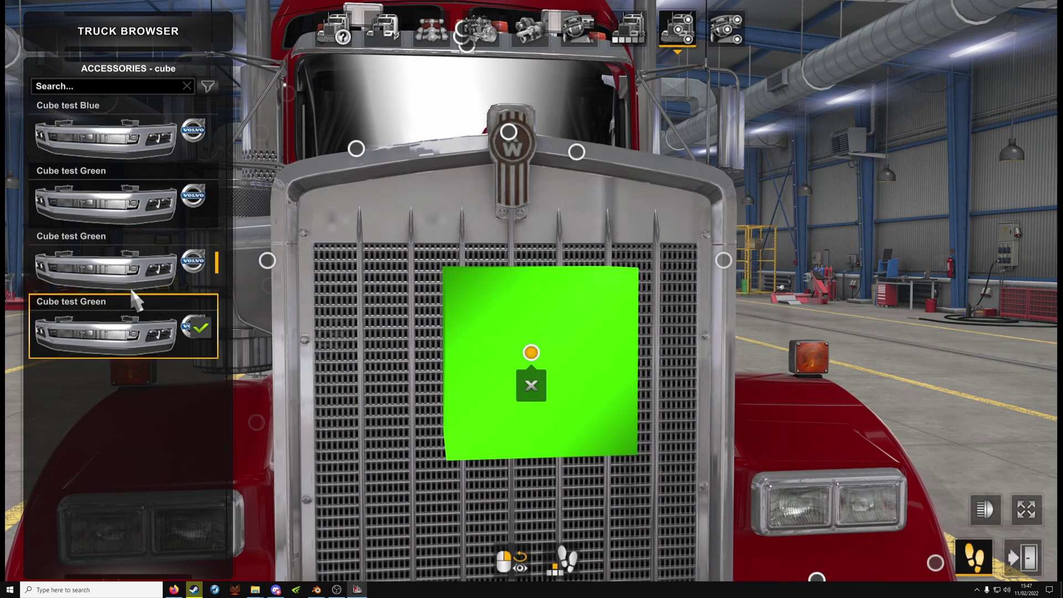
{"action": "left_click", "coordinate": [145, 260]}
{"action": "left_click", "coordinate": [139, 210]}
{"action": "left_click", "coordinate": [131, 143]}
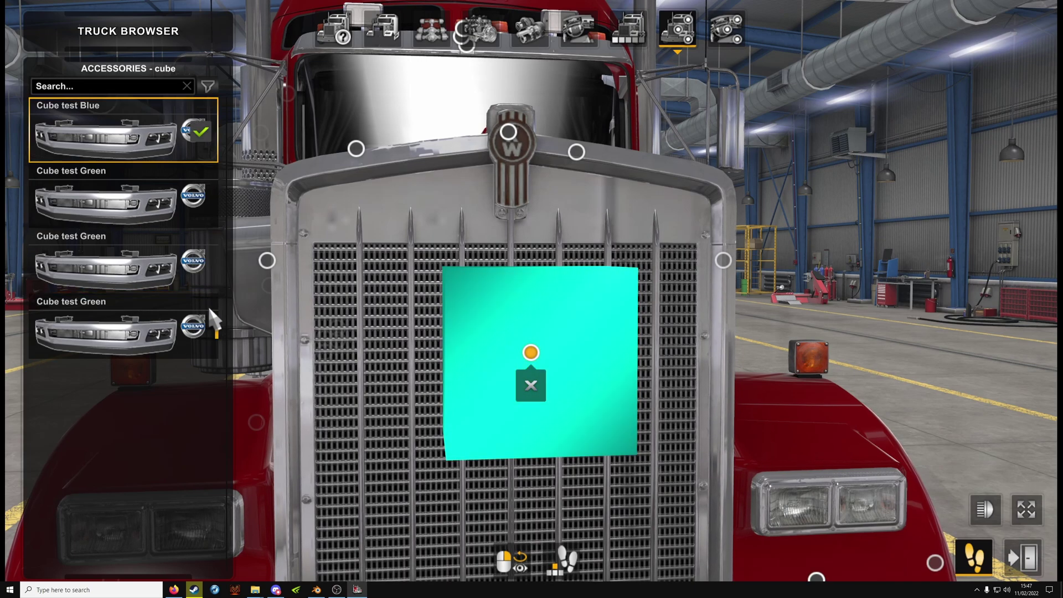
Leave the truck browser, quit American Truck Simulator and minimise Steam to return to Blender.
{"action": "key", "text": "Escape"}
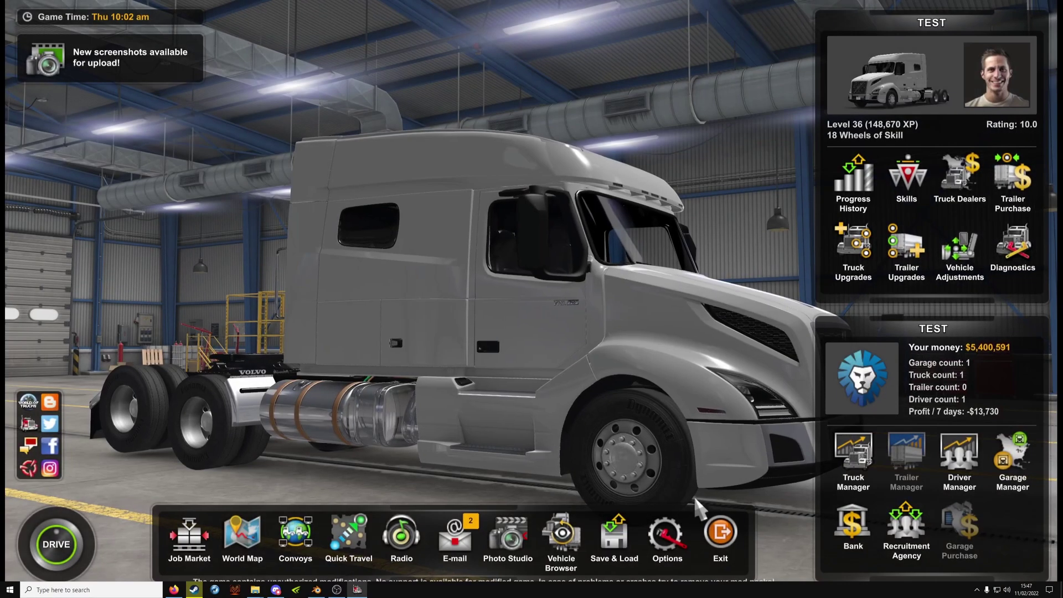
{"action": "key", "text": "Escape"}
{"action": "left_click", "coordinate": [406, 294]}
{"action": "key", "text": "Escape"}
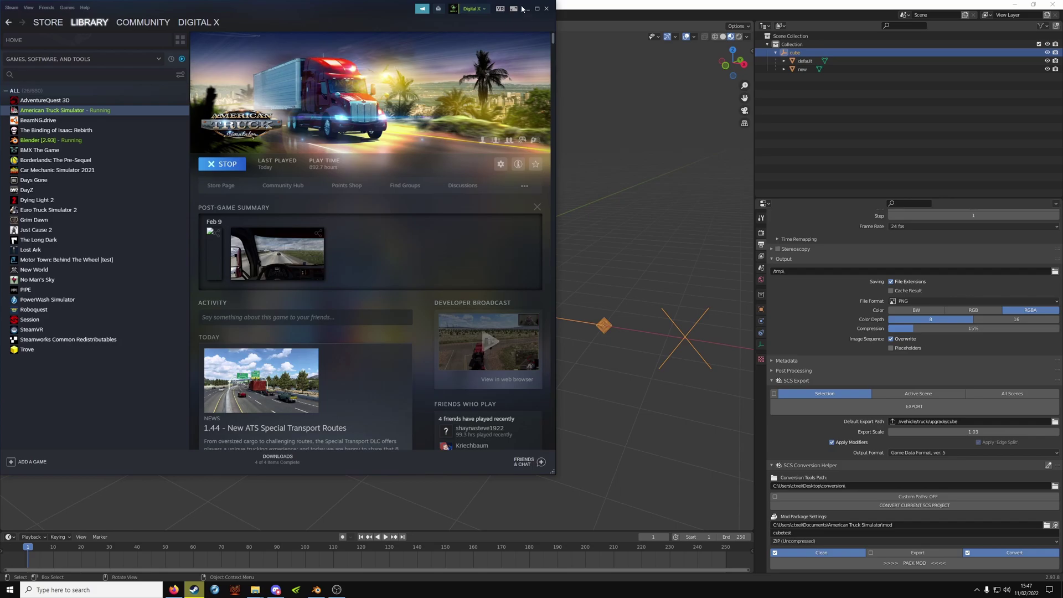
{"action": "left_click", "coordinate": [526, 9]}
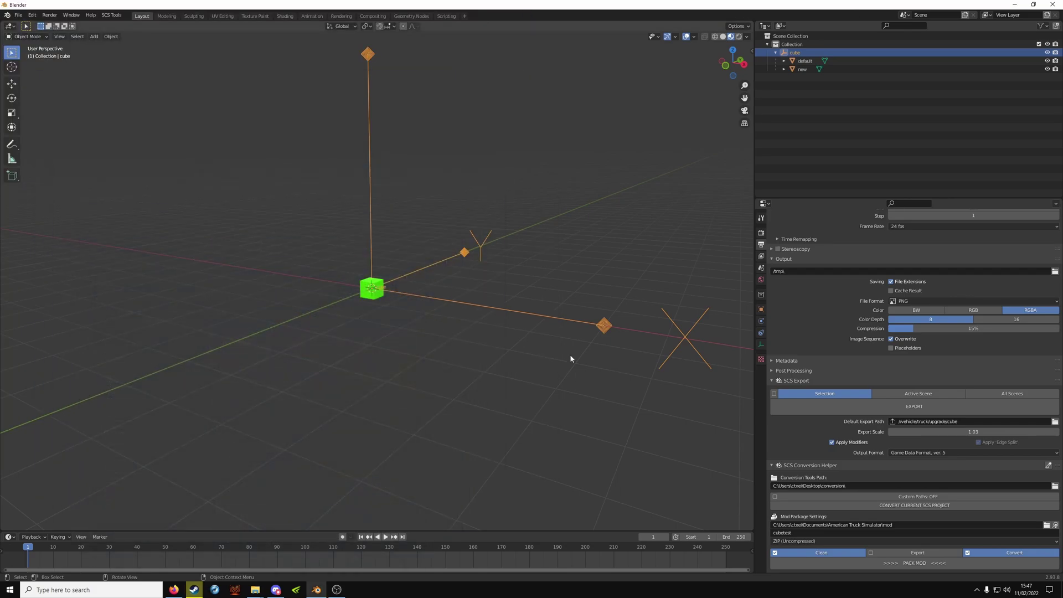